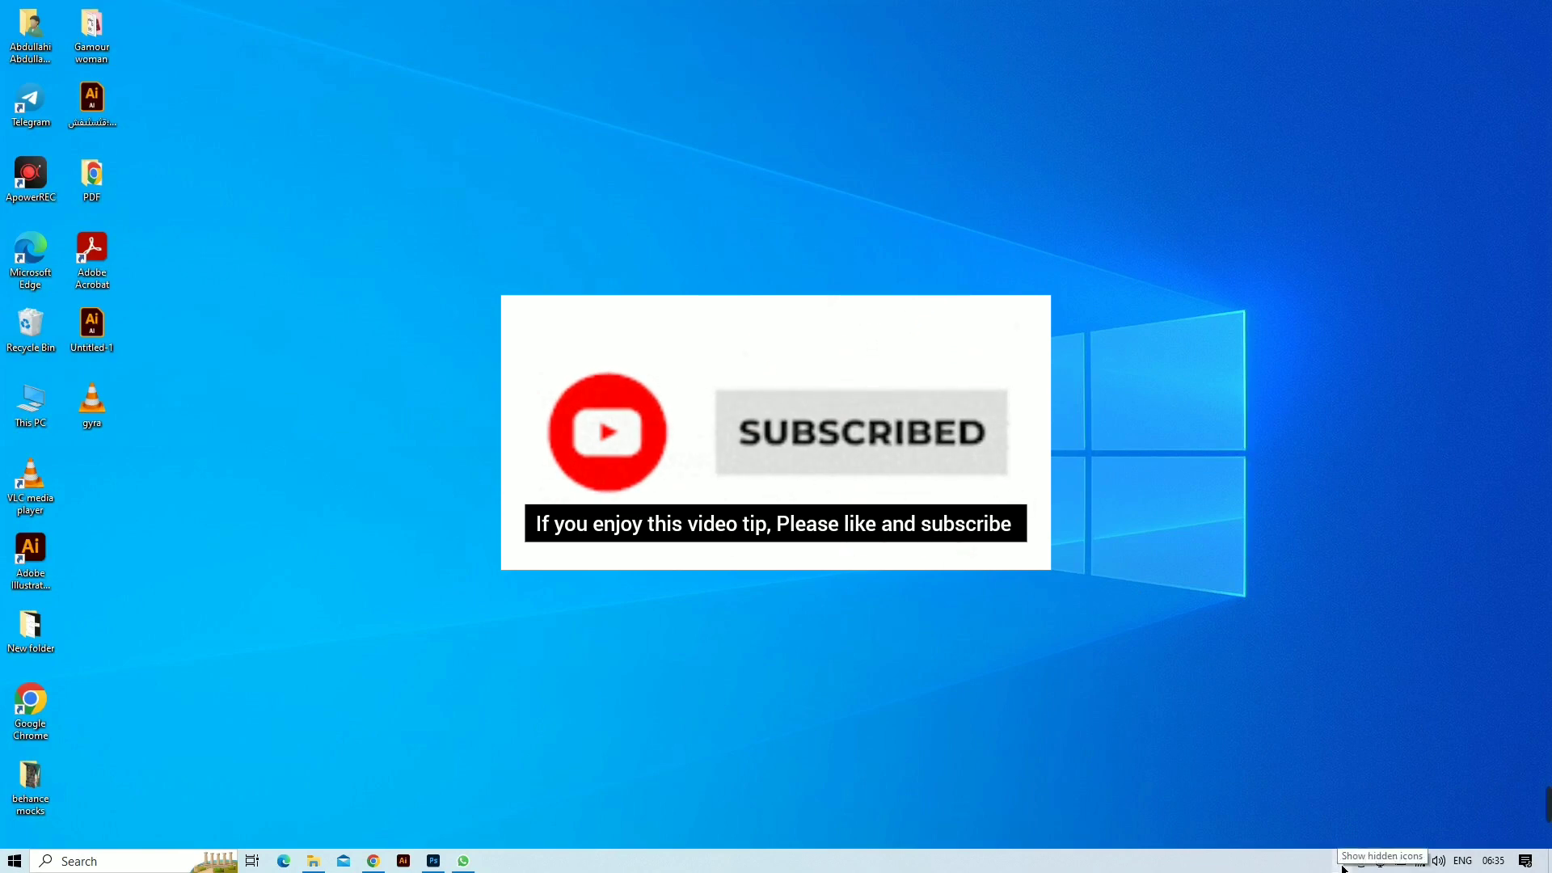
Step: Check Photoshop's Woman.jpg, then bring Chrome back with the Behance search results
{"action": "left_click", "coordinate": [1341, 863]}
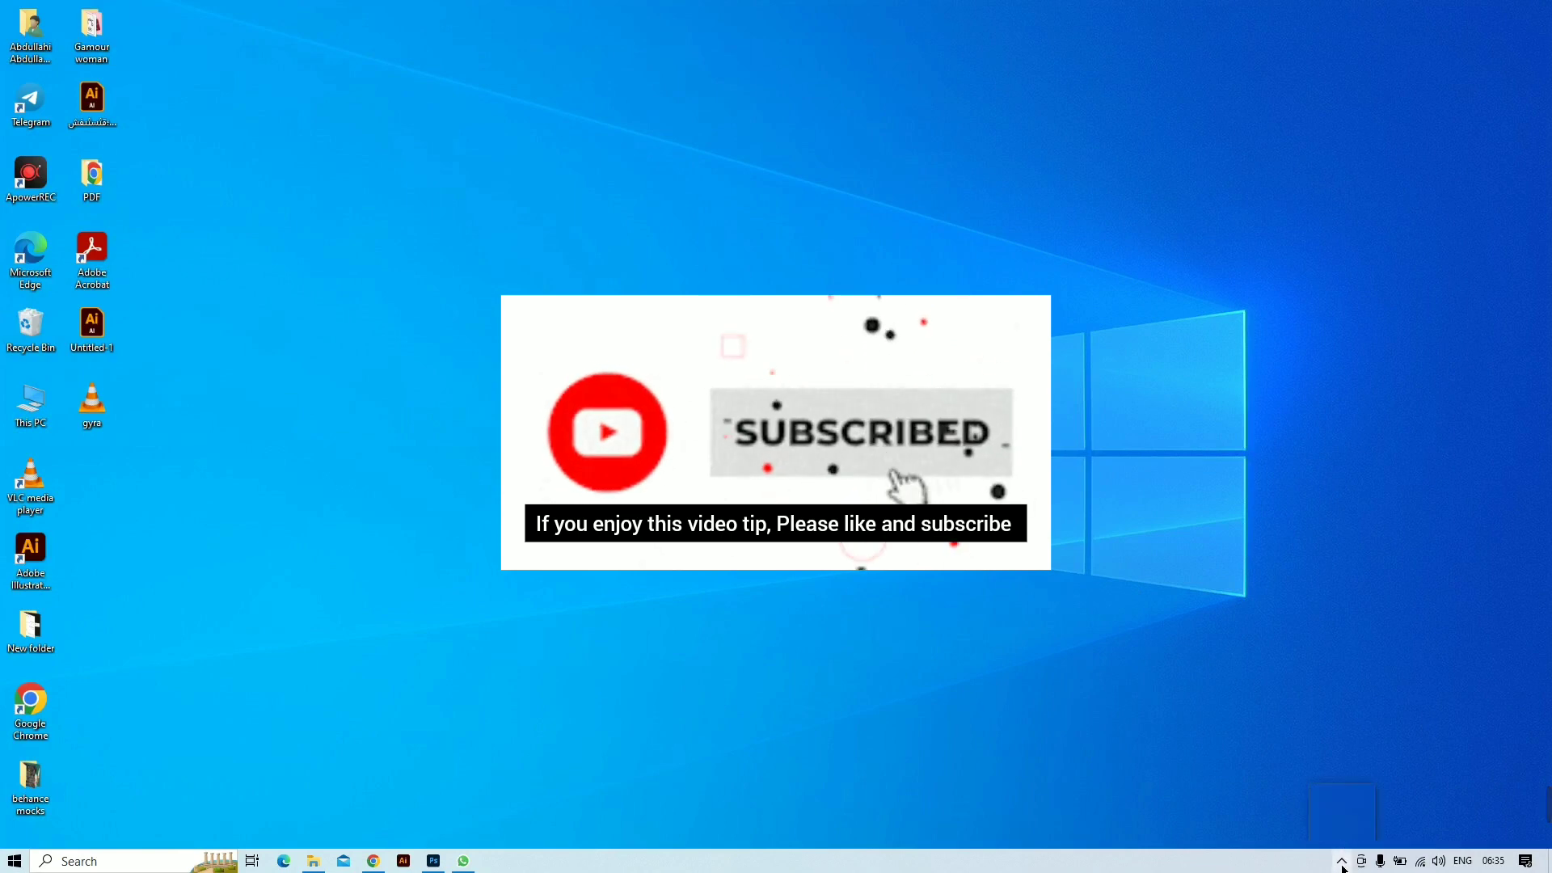
{"action": "left_click", "coordinate": [610, 593]}
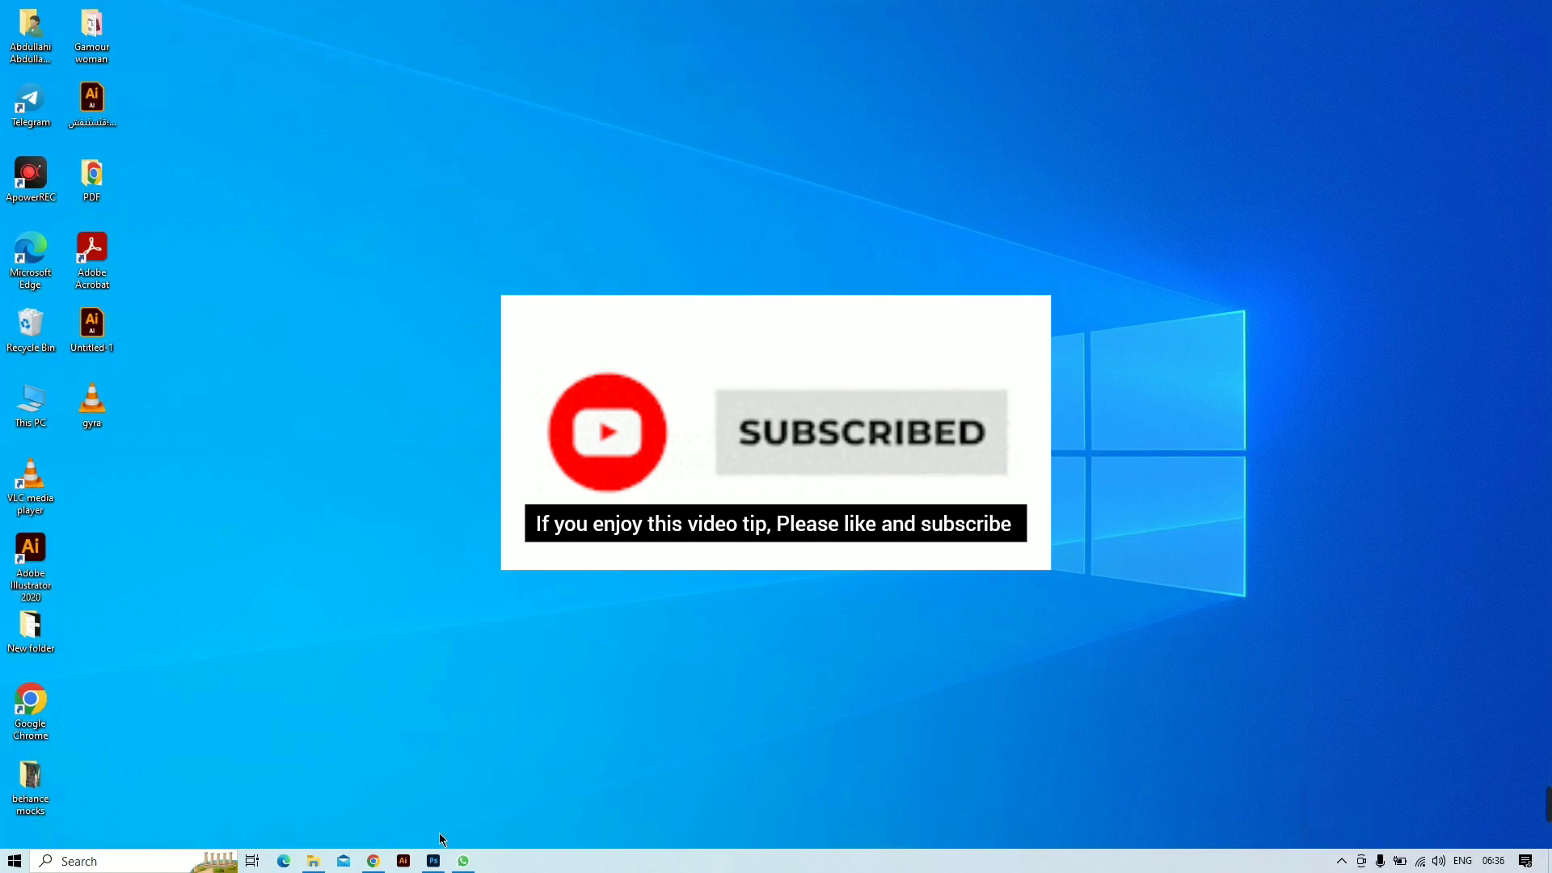
{"action": "mouse_move", "coordinate": [434, 863]}
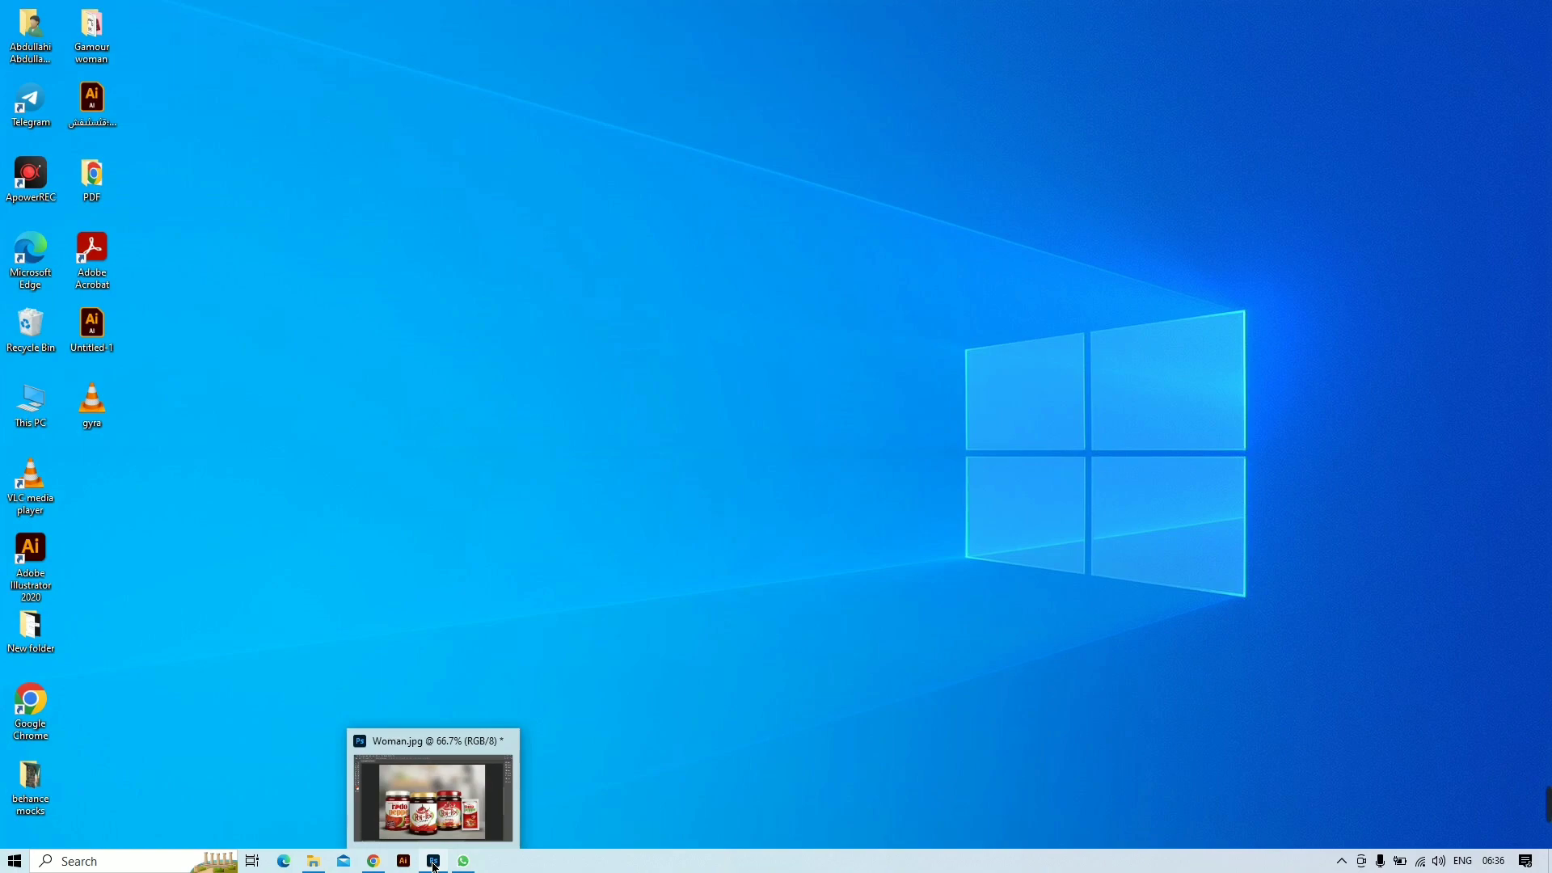
{"action": "left_click", "coordinate": [434, 863]}
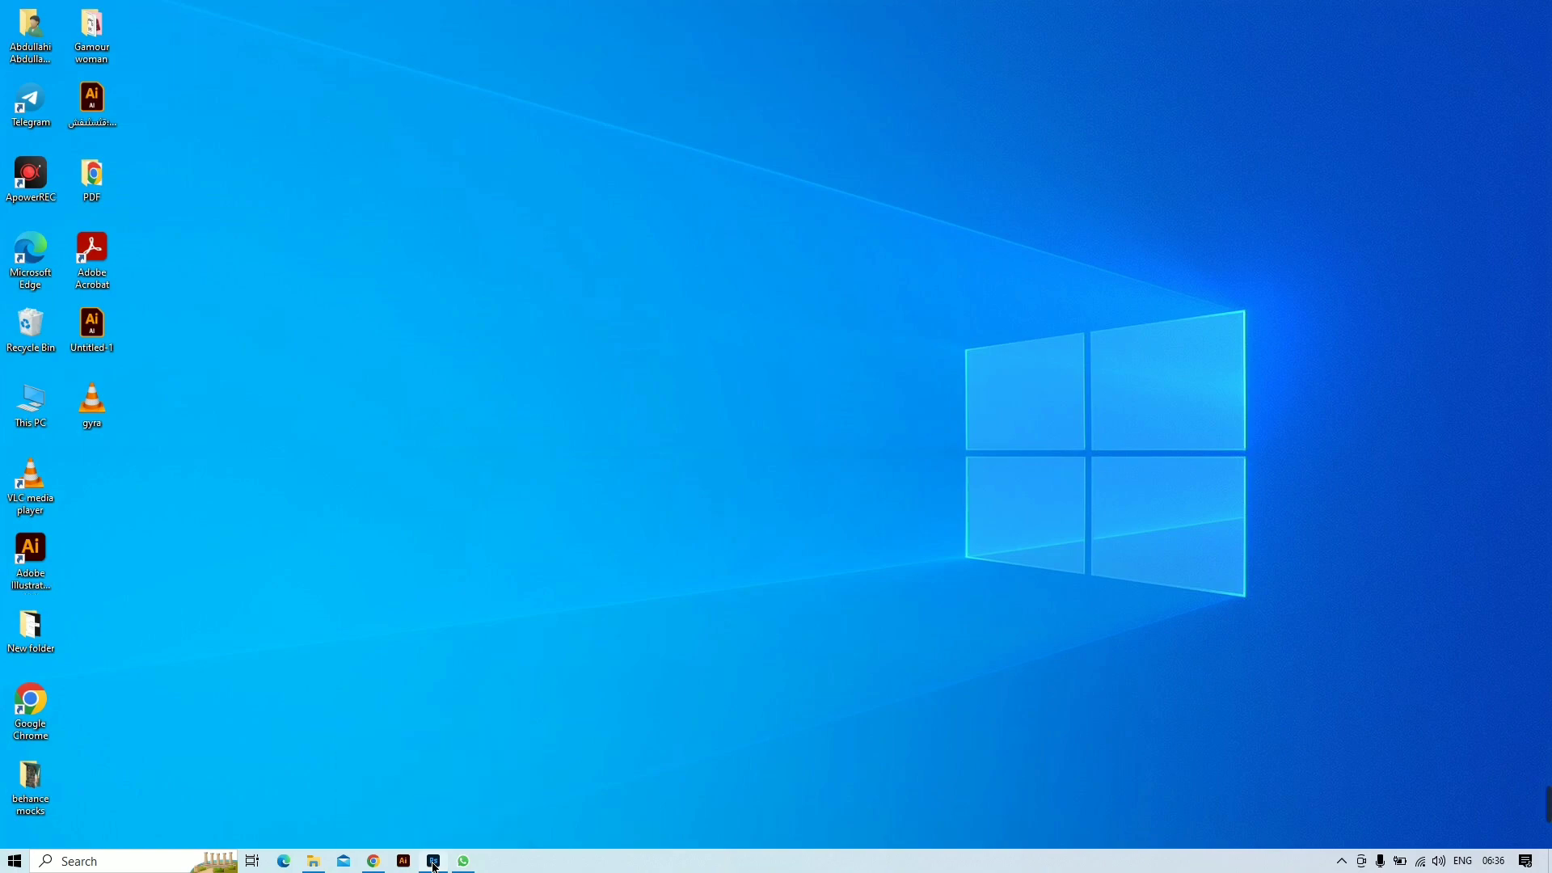
{"action": "left_click", "coordinate": [434, 862]}
{"action": "left_click", "coordinate": [374, 862]}
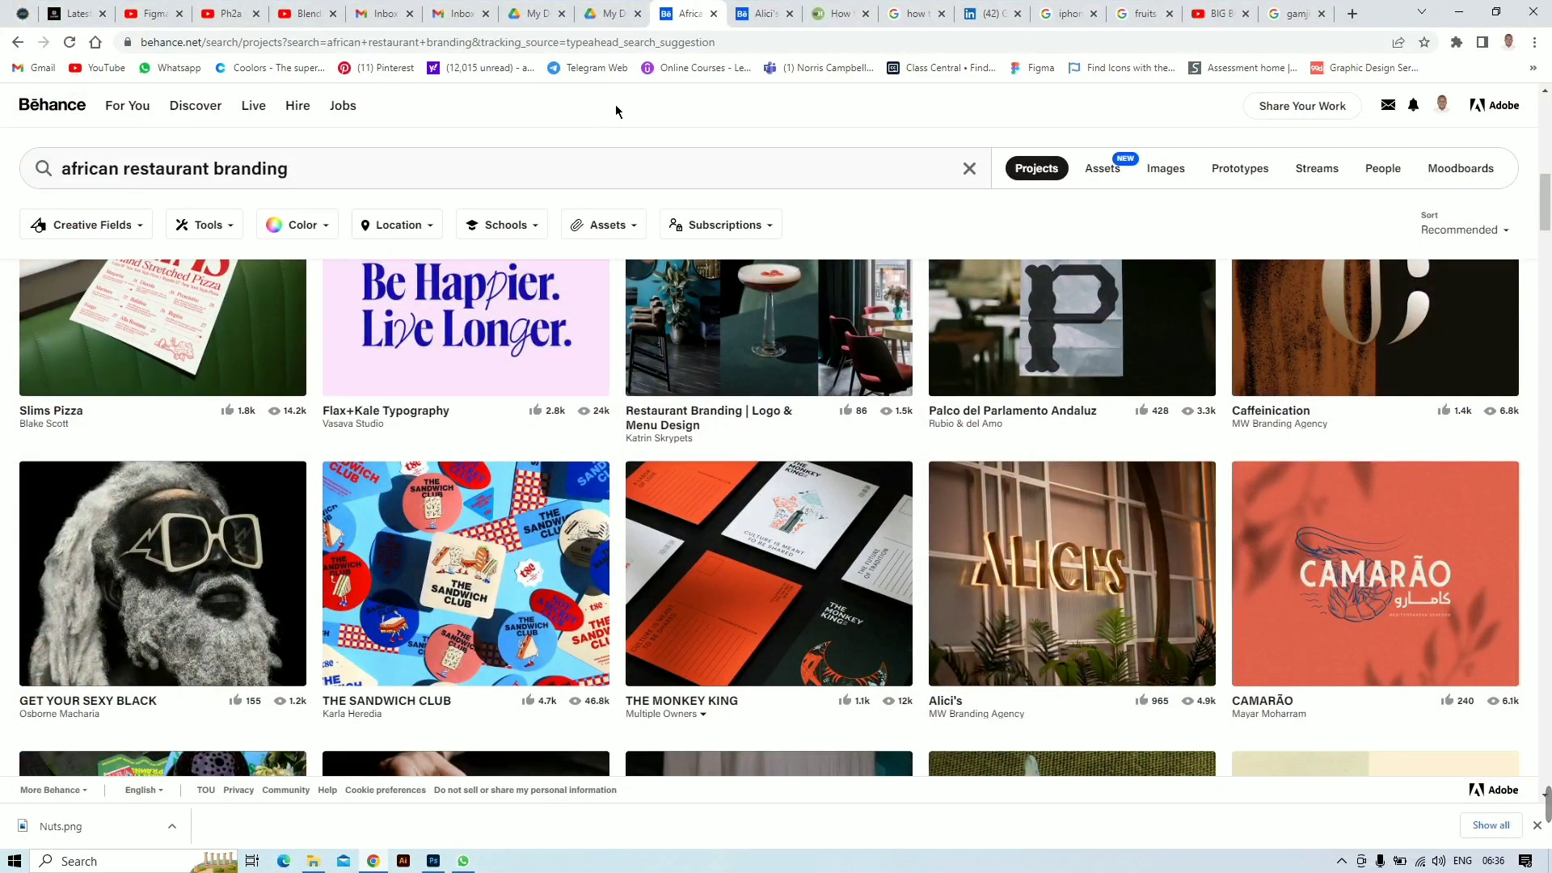
Step: From the Alici's tab, load 'behance' via the address bar, then open the For You feed
{"action": "scroll", "coordinate": [735, 185], "scroll_direction": "up", "scroll_amount": 10}
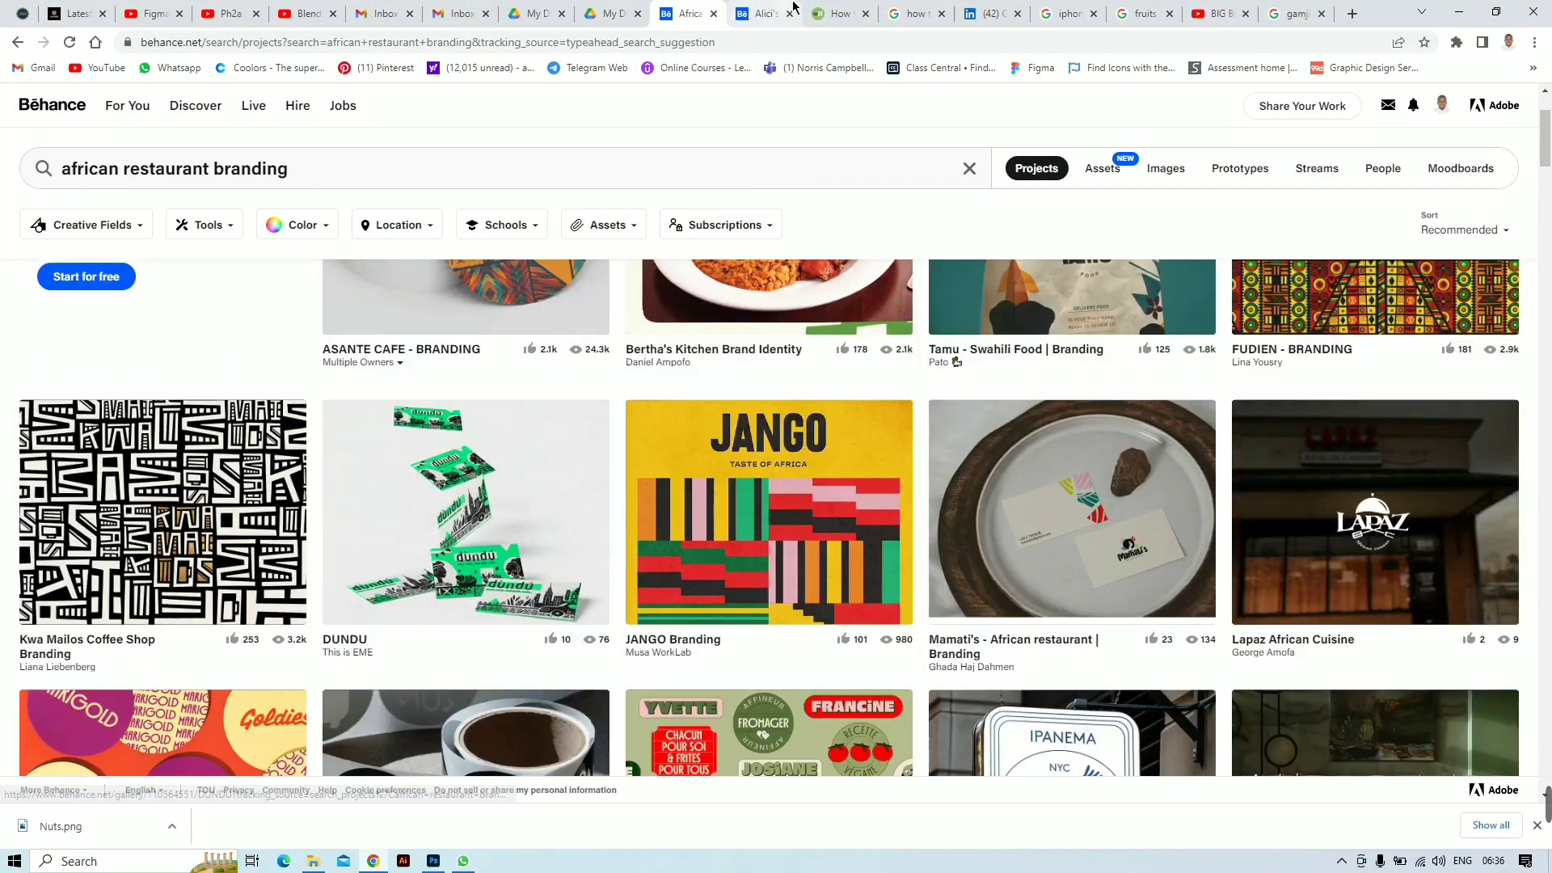
{"action": "left_click", "coordinate": [774, 14]}
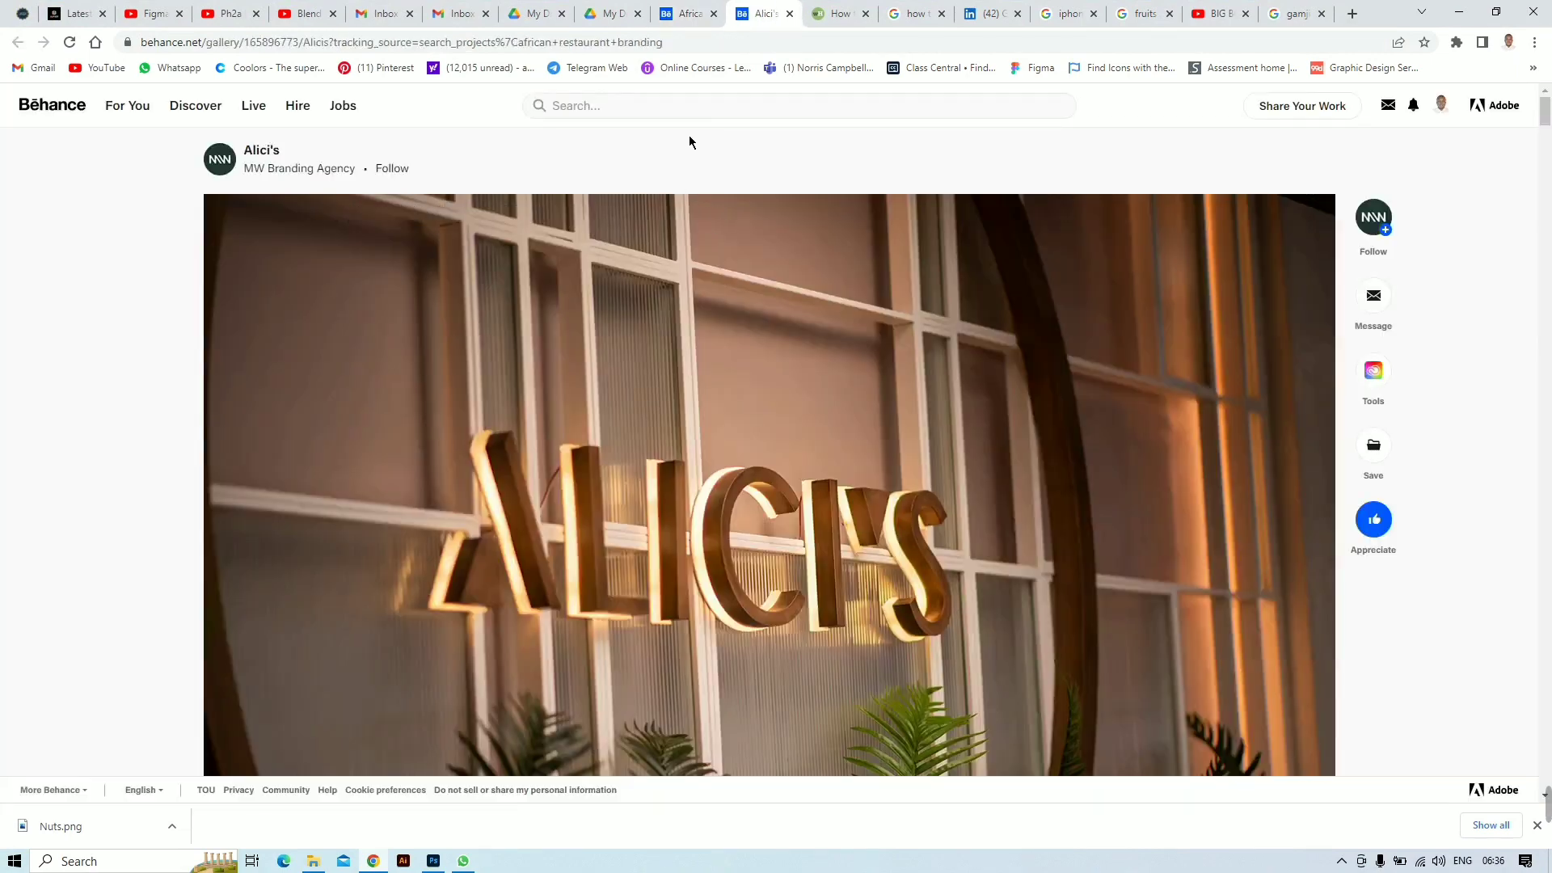
{"action": "scroll", "coordinate": [658, 526], "scroll_direction": "down", "scroll_amount": 20}
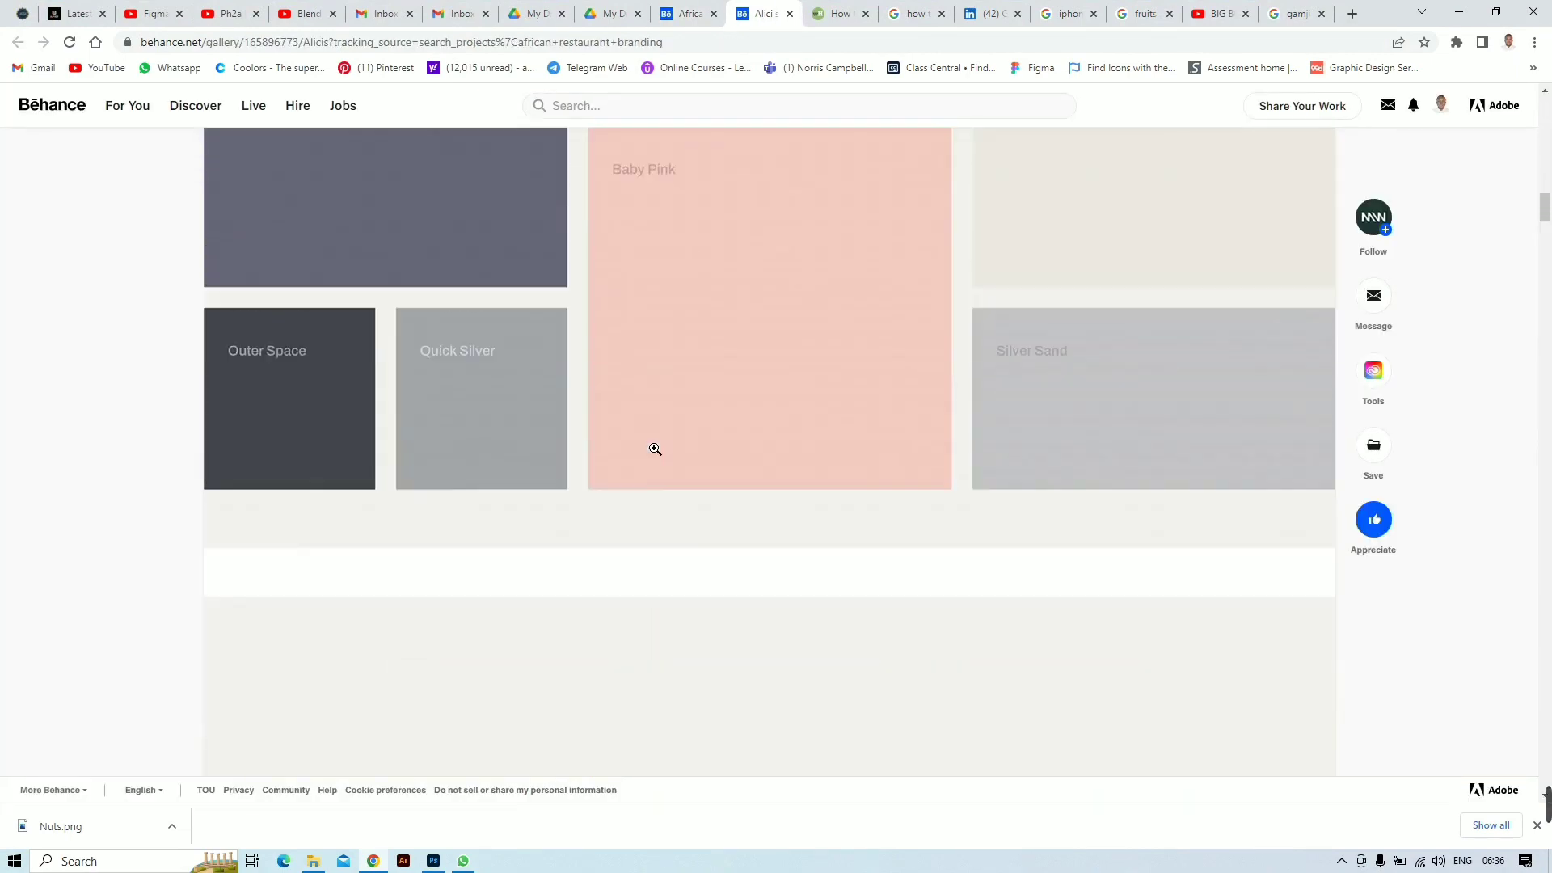
{"action": "scroll", "coordinate": [655, 449], "scroll_direction": "up", "scroll_amount": 5}
{"action": "left_click", "coordinate": [708, 42]}
{"action": "type", "text": "b"}
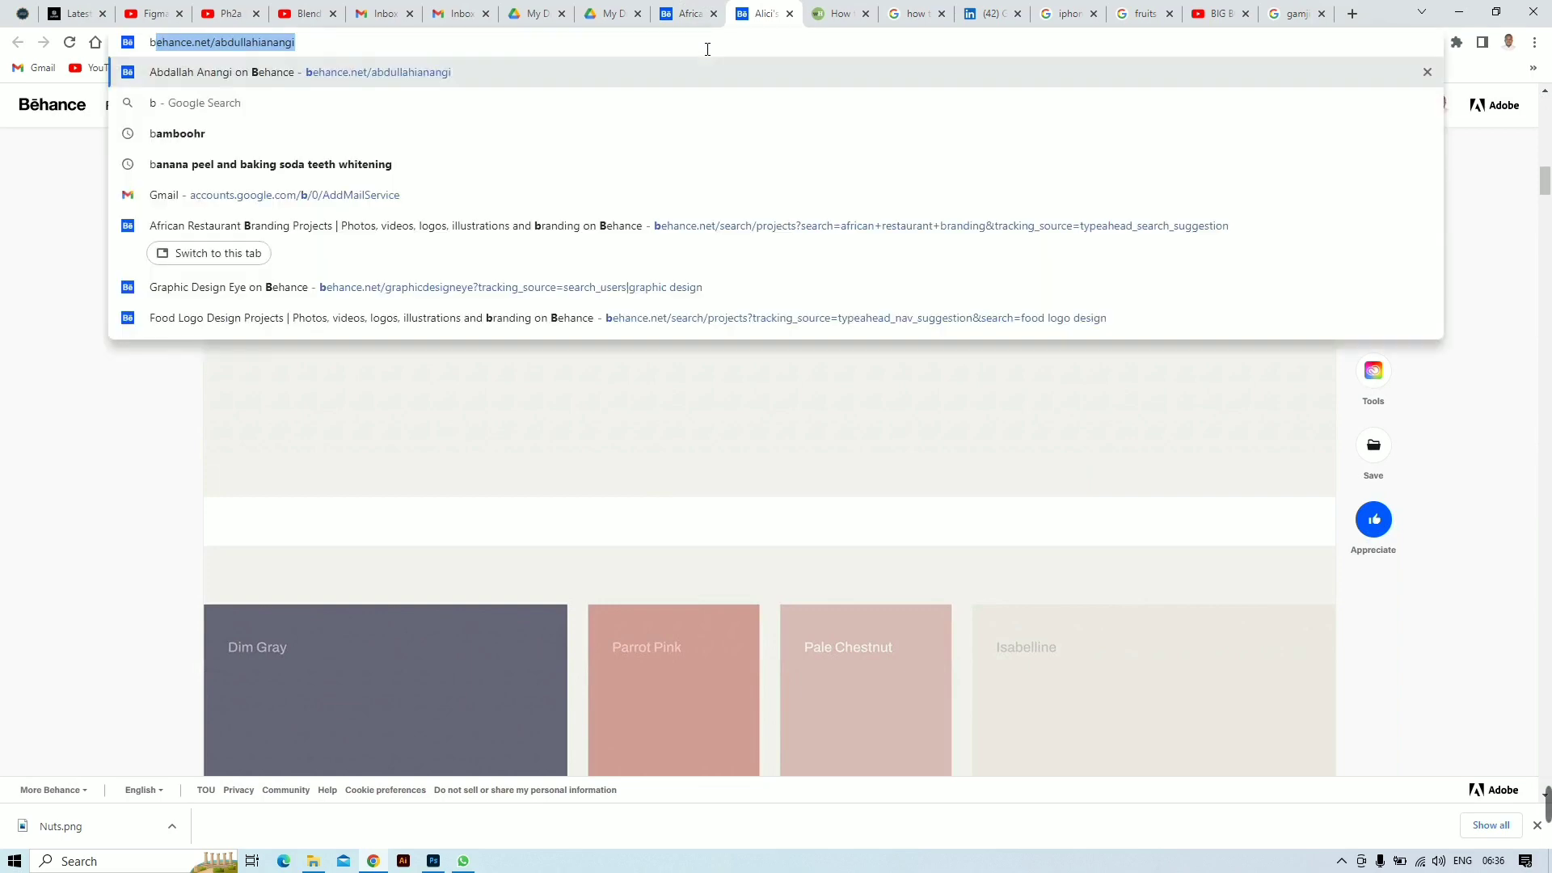
{"action": "type", "text": "ehance"}
{"action": "key", "text": "Return"}
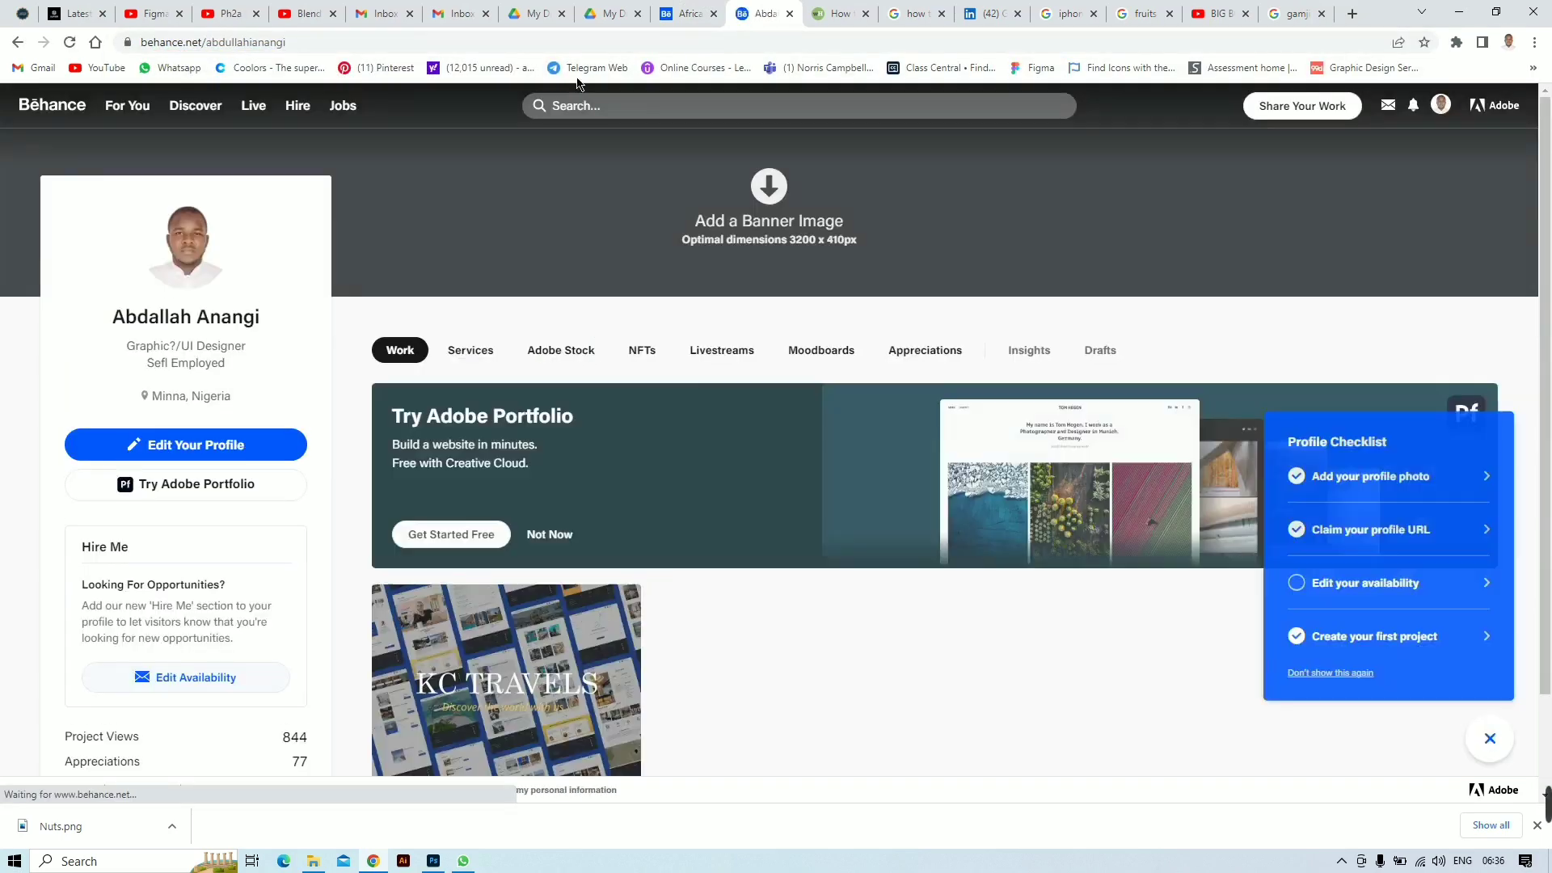
{"action": "left_click", "coordinate": [48, 119]}
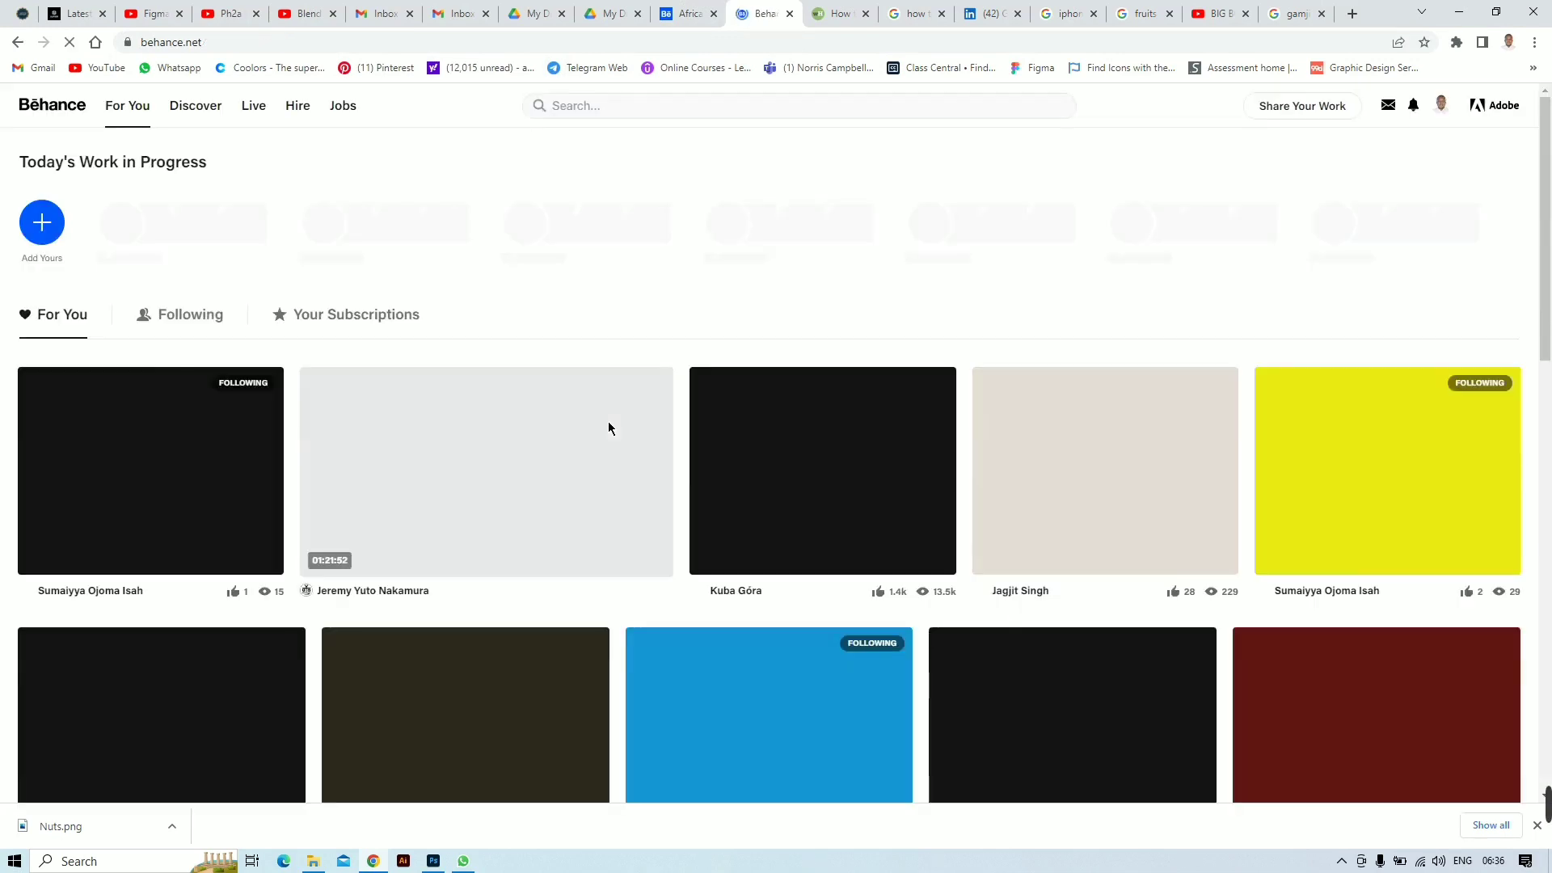
{"action": "scroll", "coordinate": [808, 464], "scroll_direction": "down", "scroll_amount": 5}
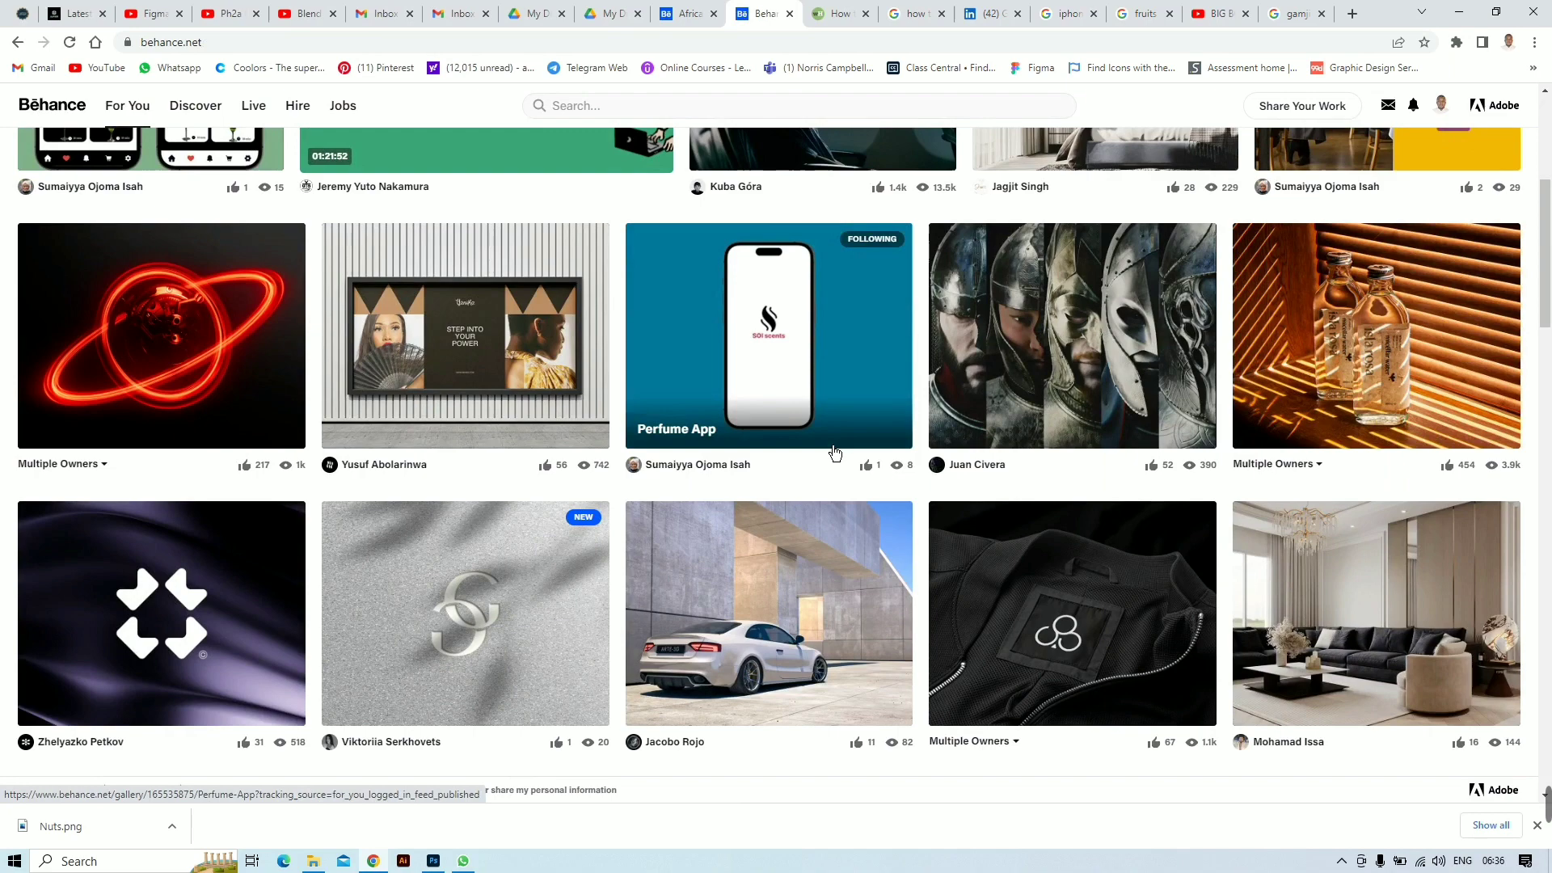
{"action": "scroll", "coordinate": [719, 482], "scroll_direction": "down", "scroll_amount": 9}
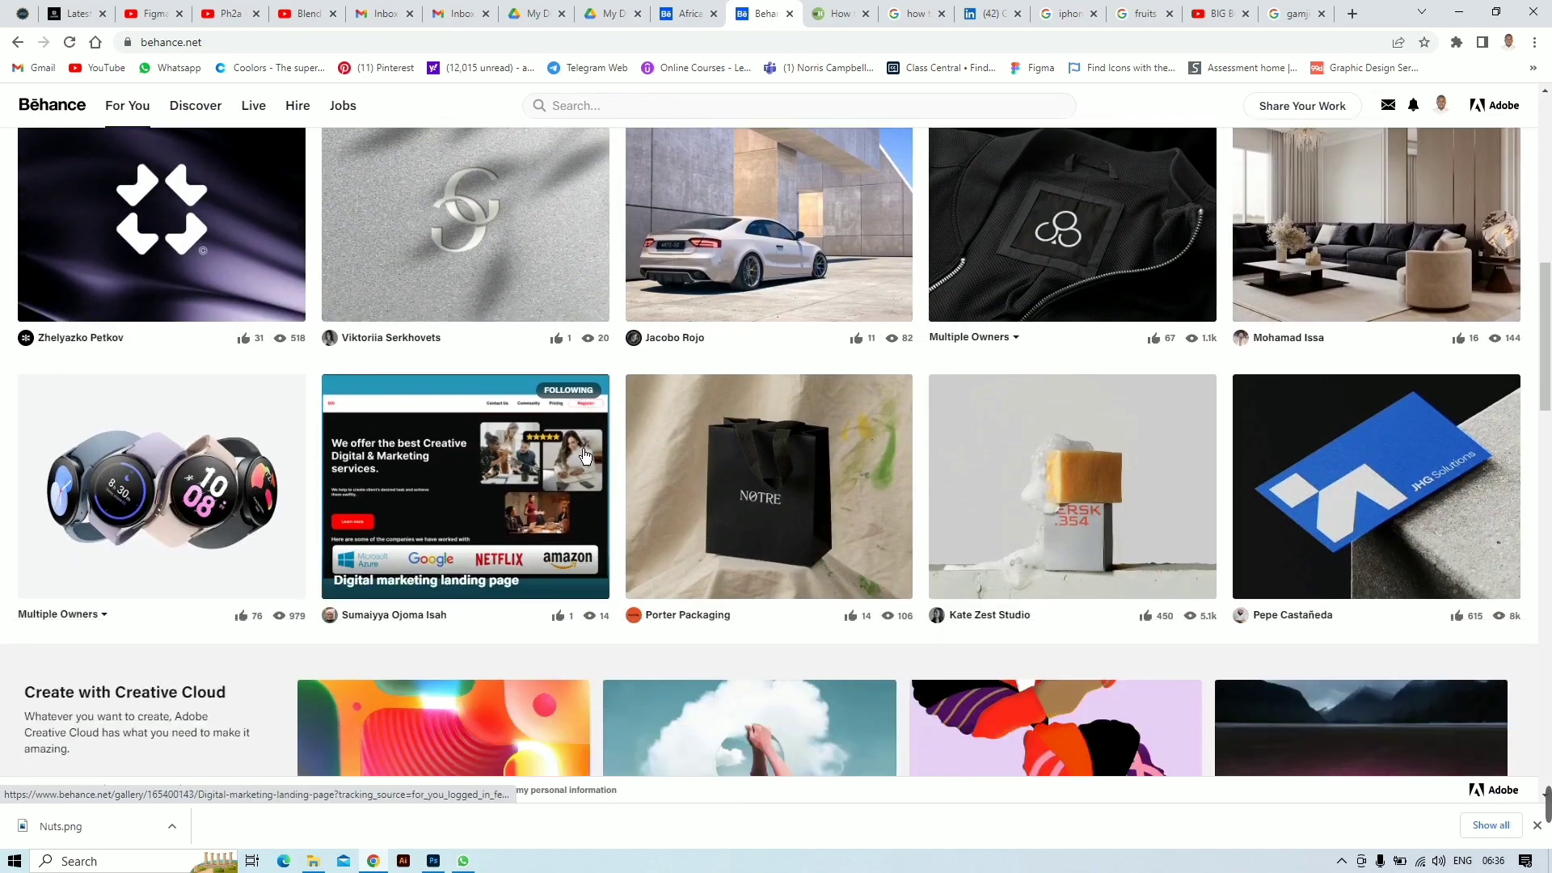
{"action": "scroll", "coordinate": [639, 461], "scroll_direction": "down", "scroll_amount": 7}
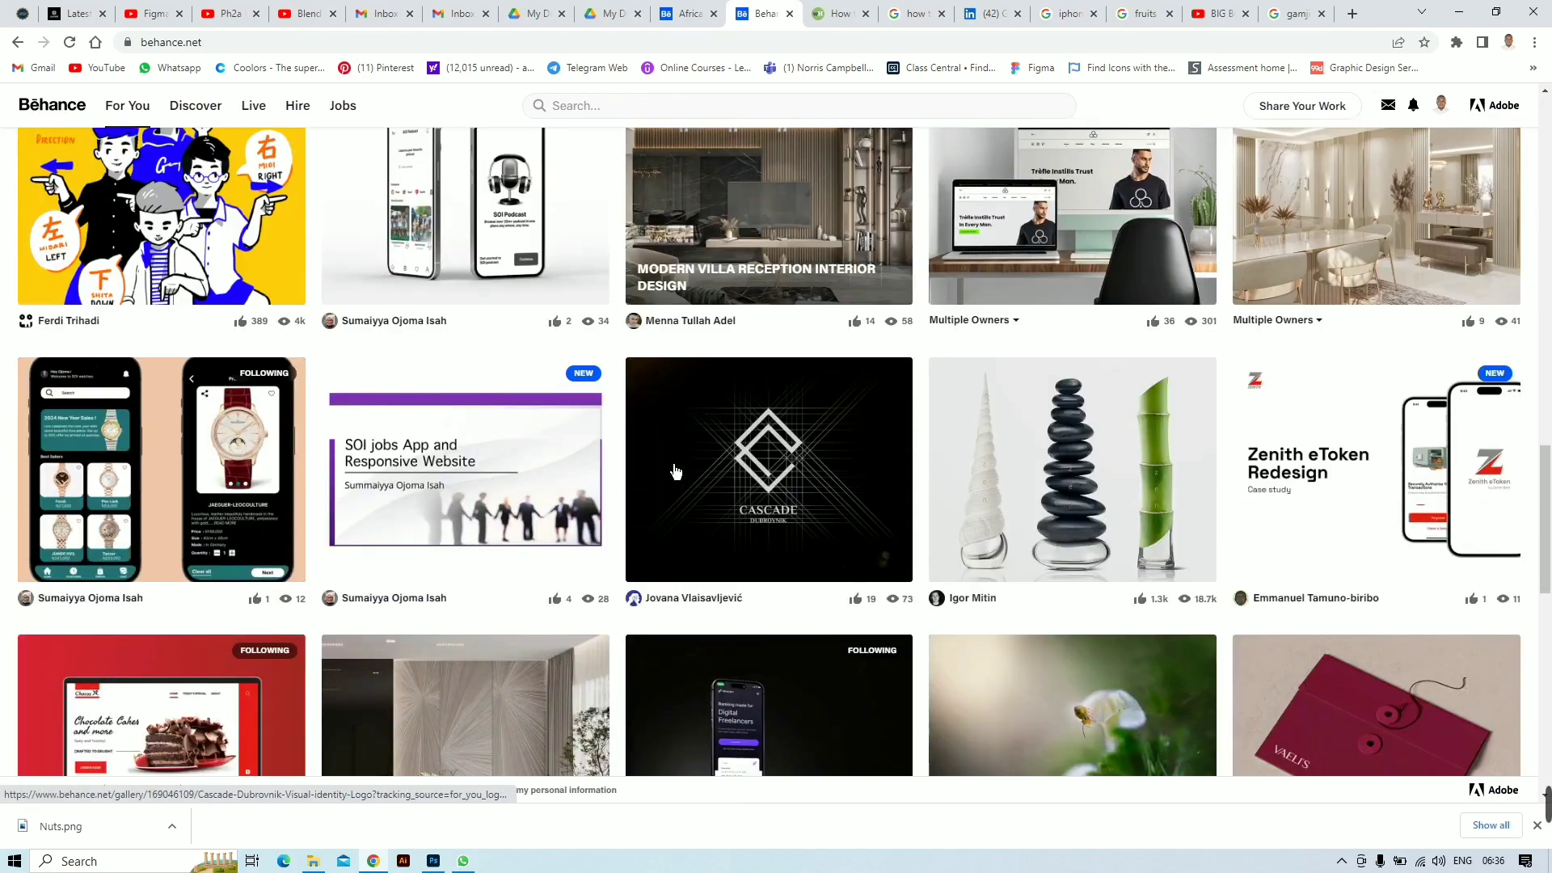
{"action": "scroll", "coordinate": [676, 471], "scroll_direction": "down", "scroll_amount": 5}
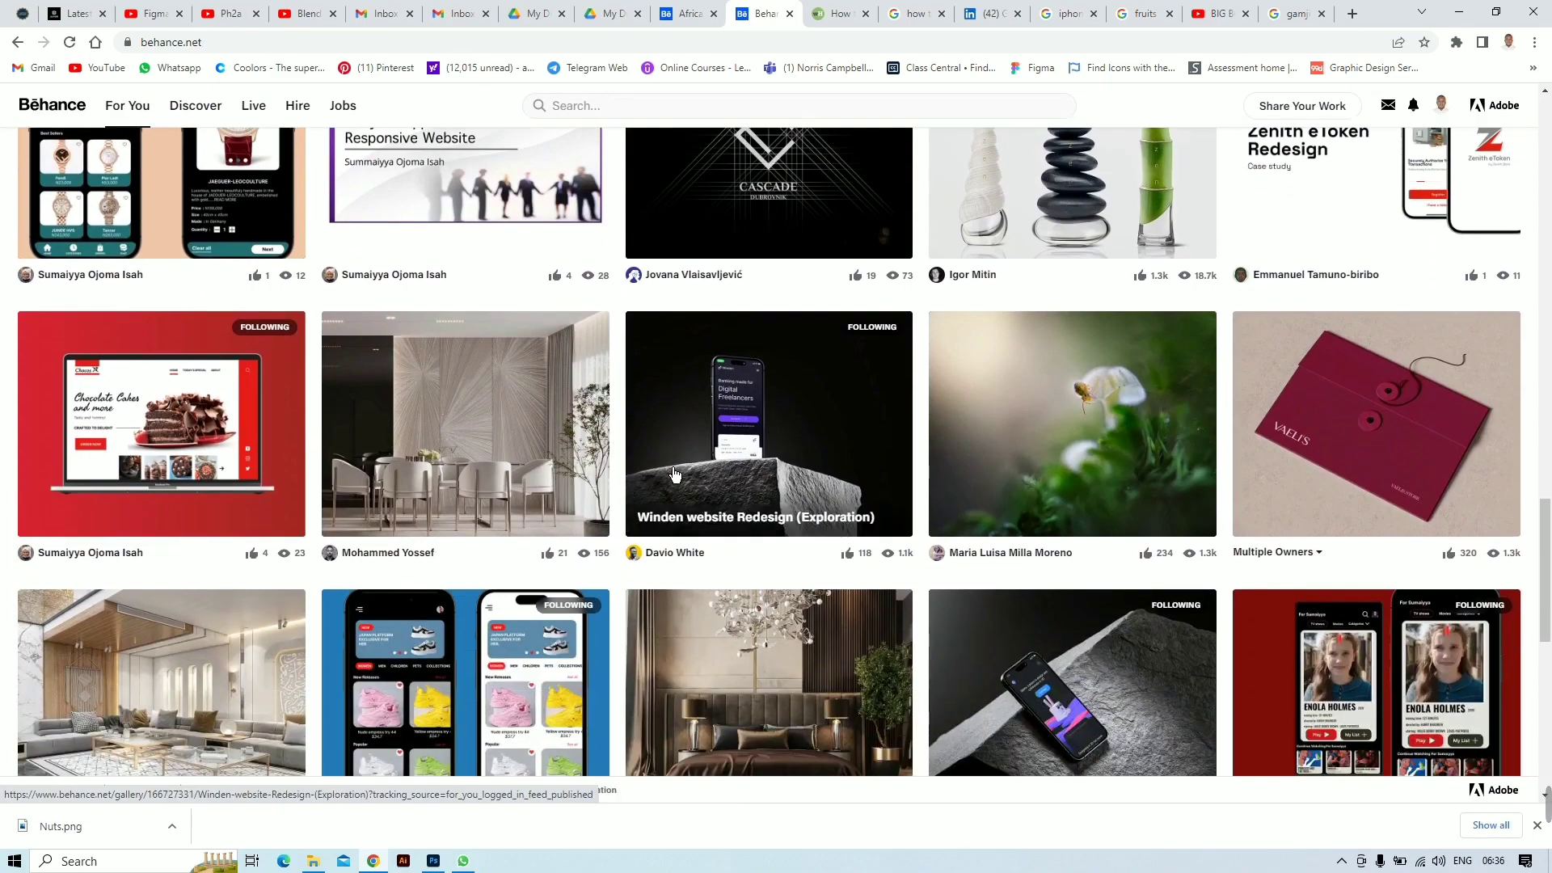
{"action": "scroll", "coordinate": [676, 474], "scroll_direction": "down", "scroll_amount": 8}
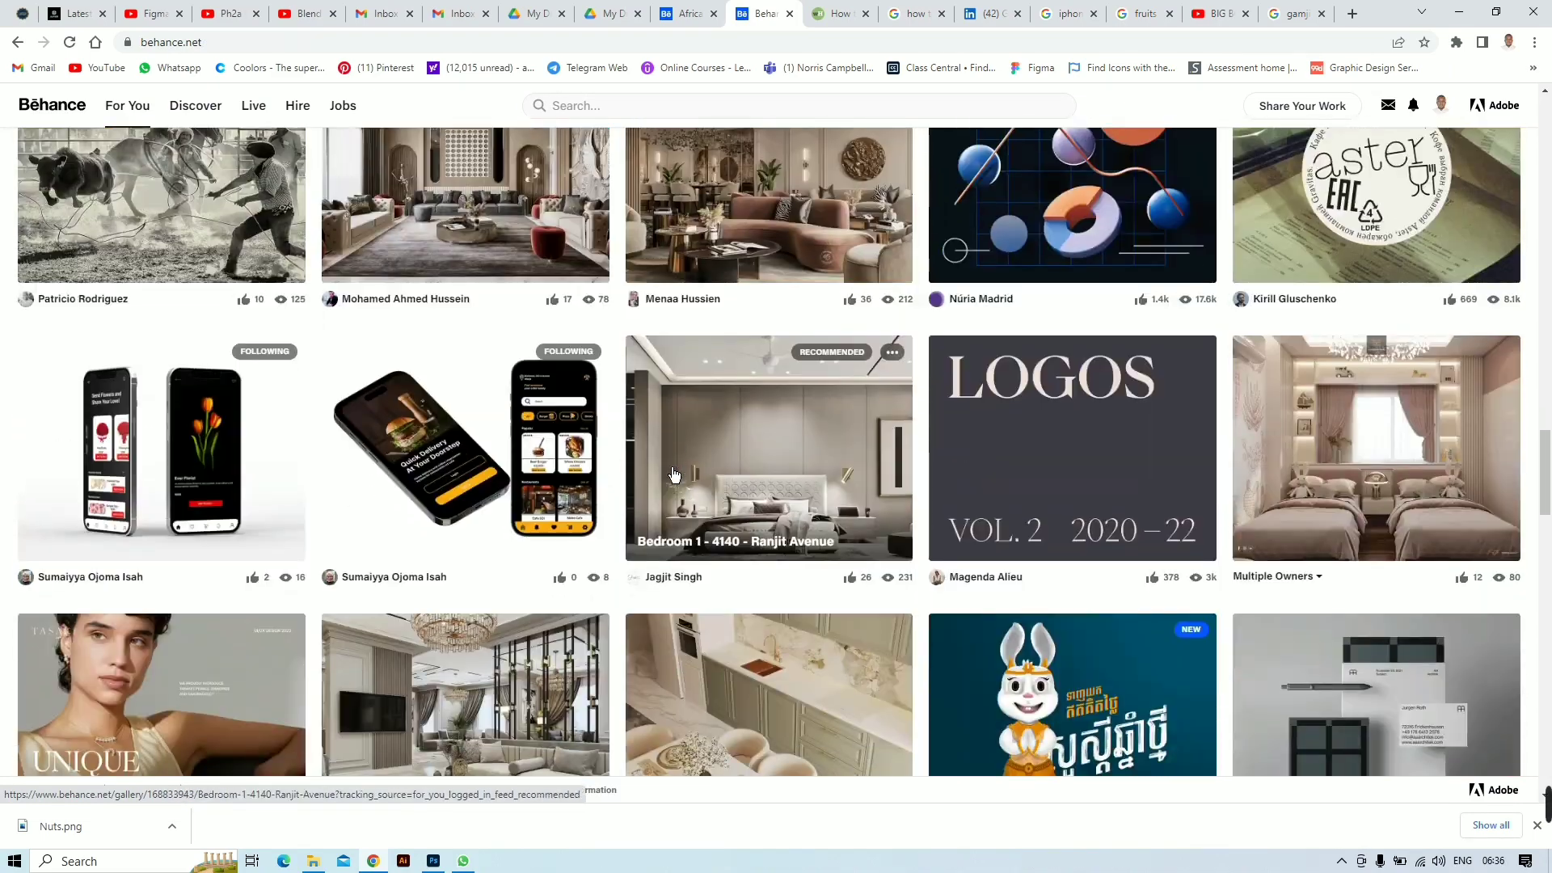
{"action": "scroll", "coordinate": [671, 461], "scroll_direction": "down", "scroll_amount": 6}
{"action": "scroll", "coordinate": [638, 448], "scroll_direction": "down", "scroll_amount": 6}
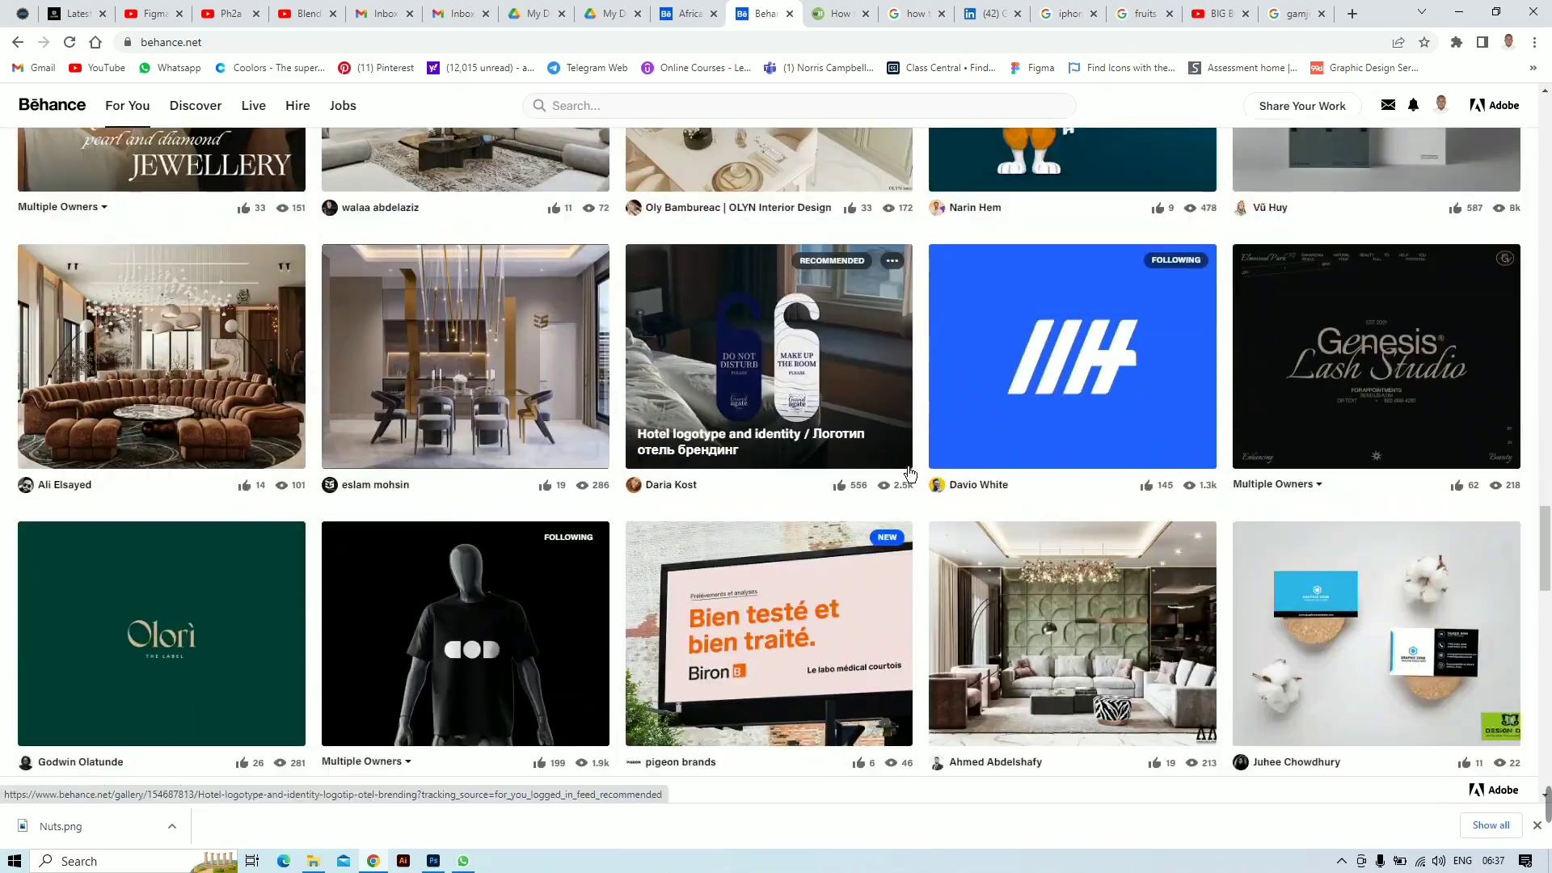
{"action": "left_click", "coordinate": [463, 359]}
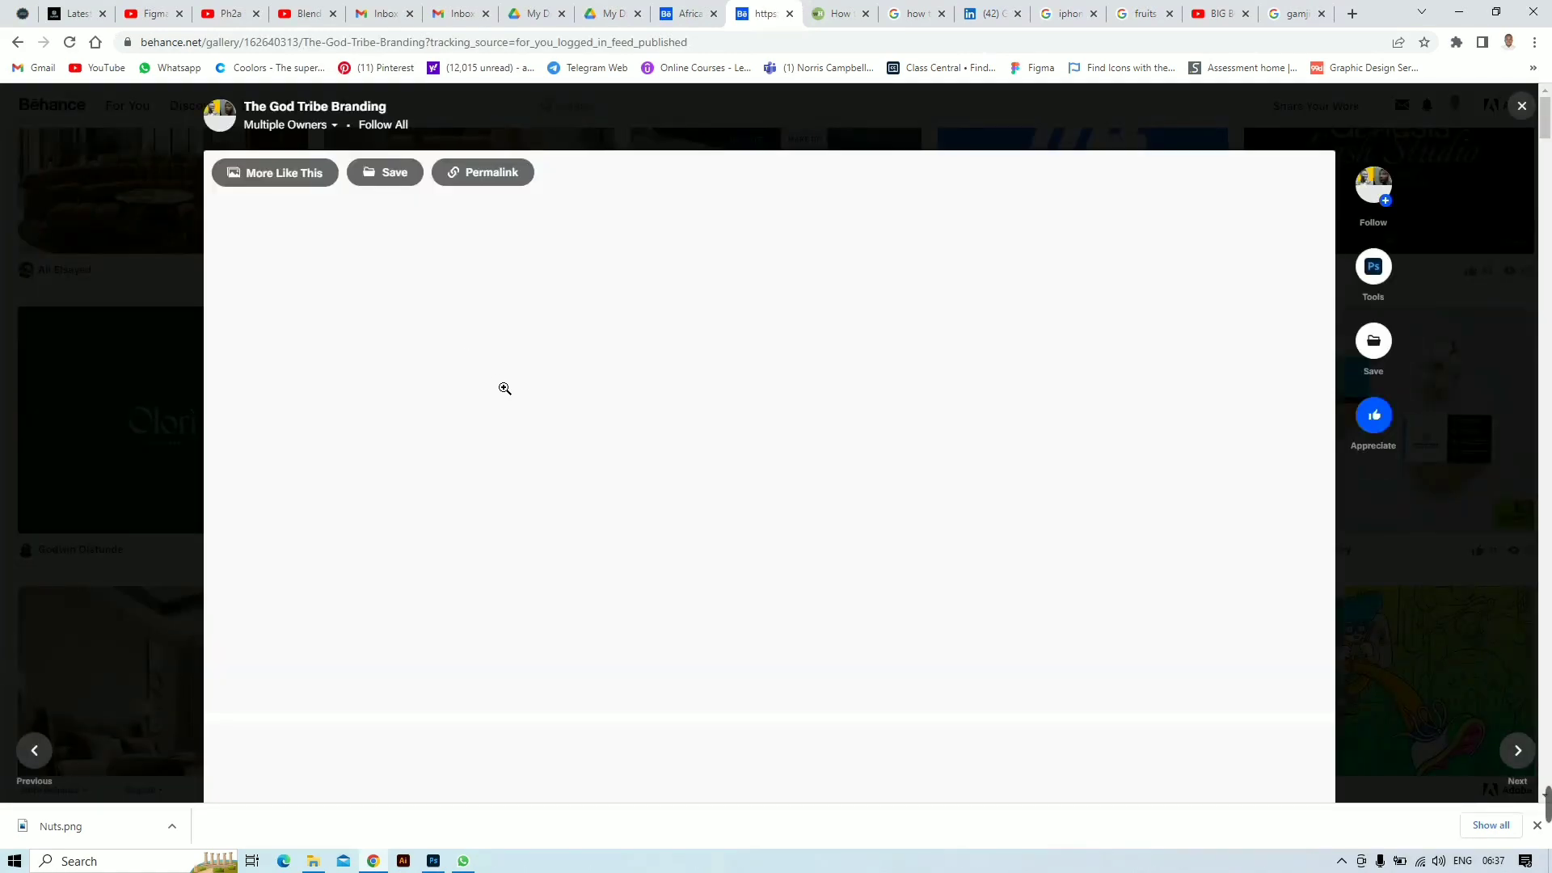
{"action": "scroll", "coordinate": [822, 406], "scroll_direction": "down", "scroll_amount": 15}
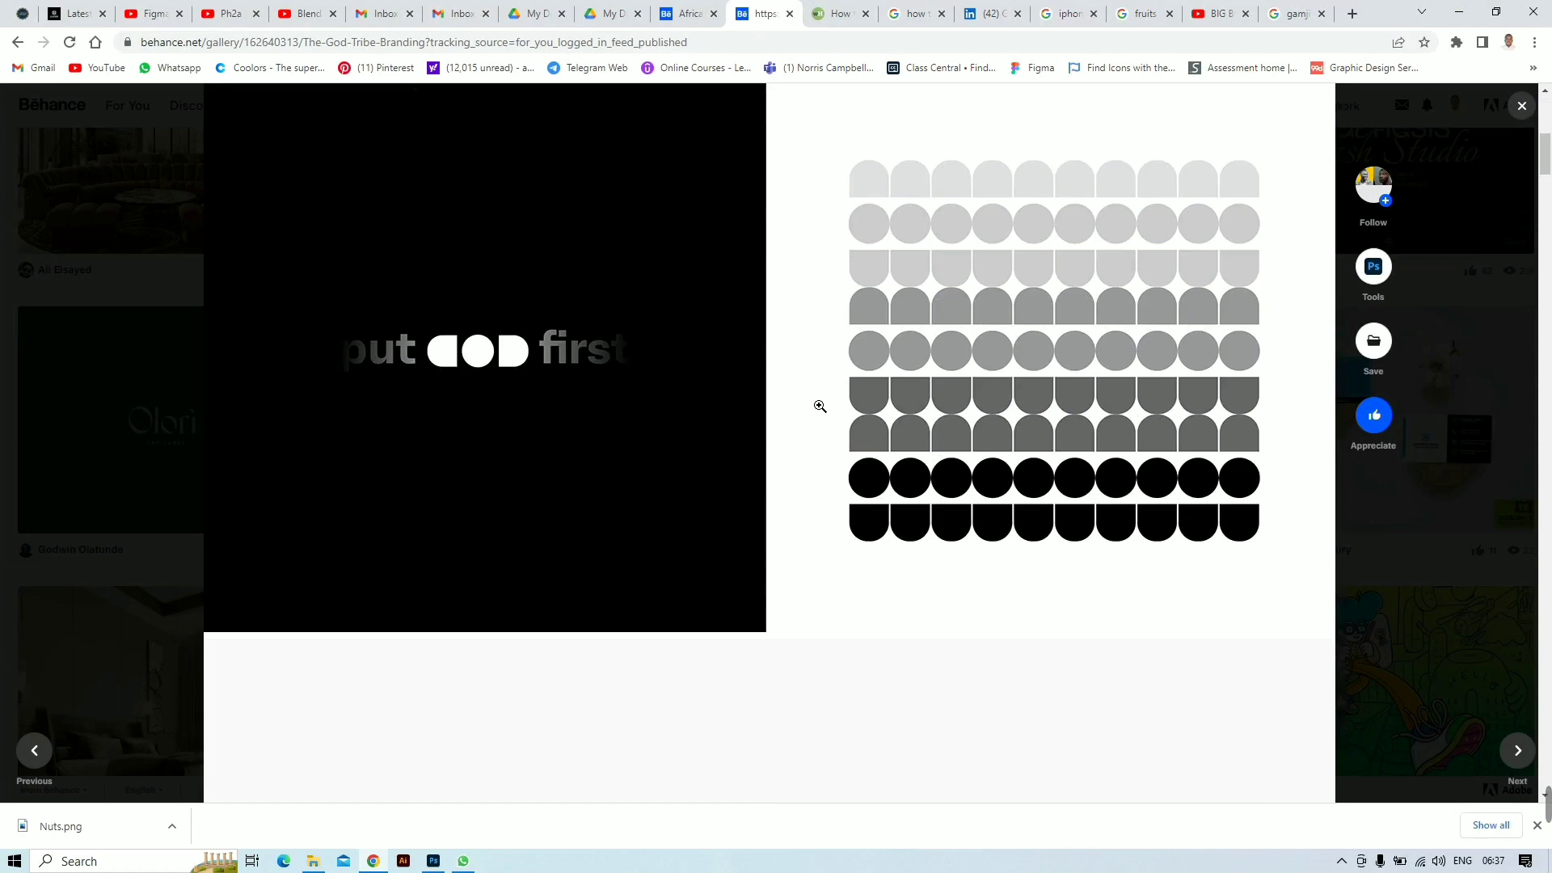
{"action": "scroll", "coordinate": [815, 408], "scroll_direction": "up", "scroll_amount": 4}
{"action": "scroll", "coordinate": [814, 408], "scroll_direction": "down", "scroll_amount": 15}
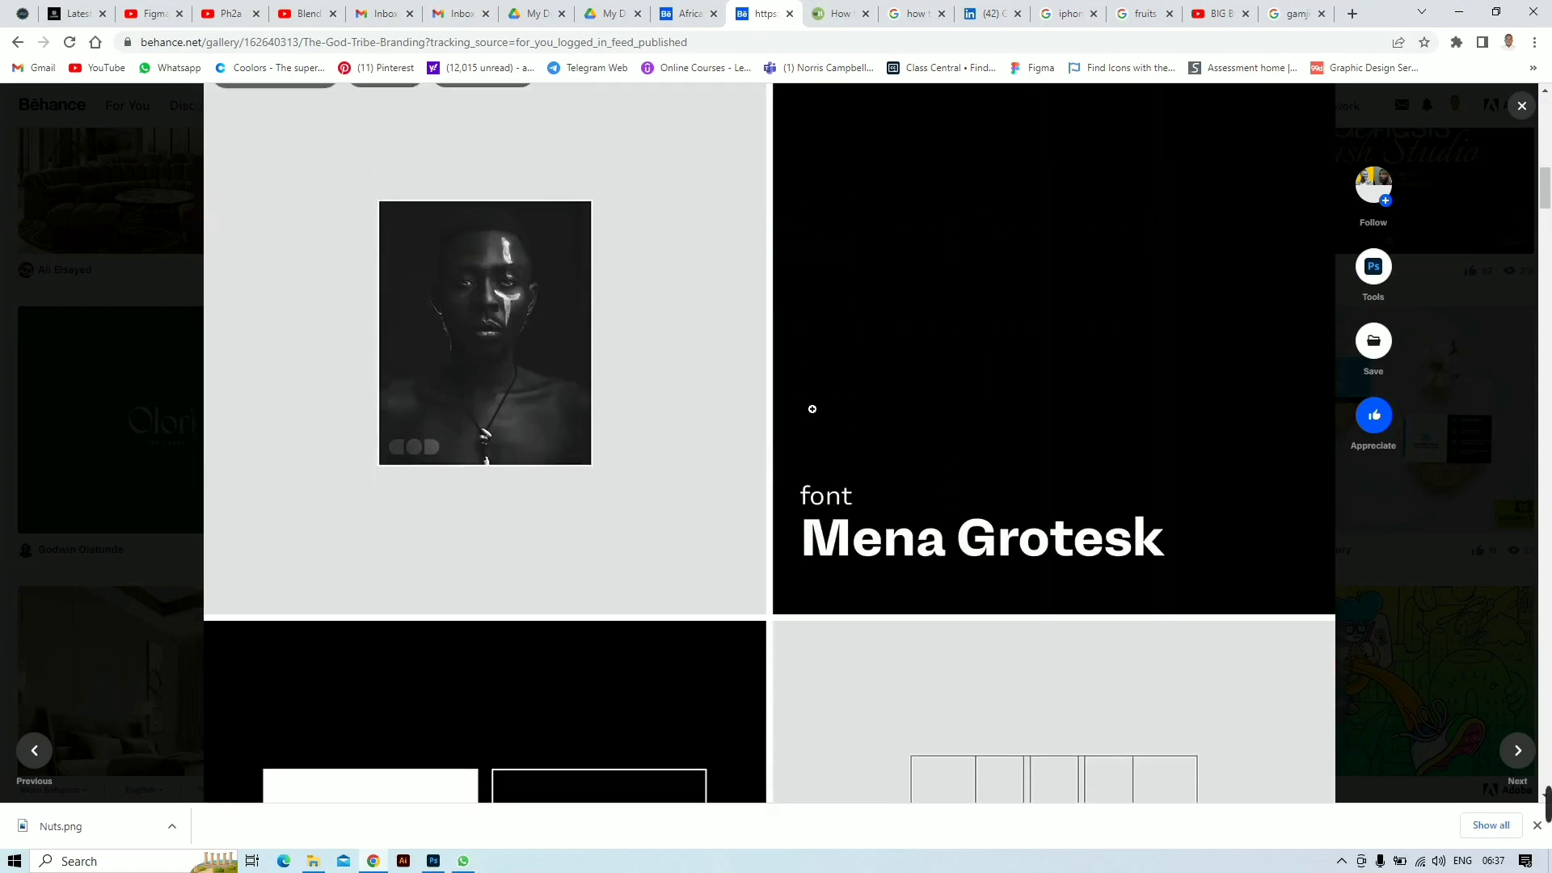
{"action": "scroll", "coordinate": [813, 411], "scroll_direction": "up", "scroll_amount": 6}
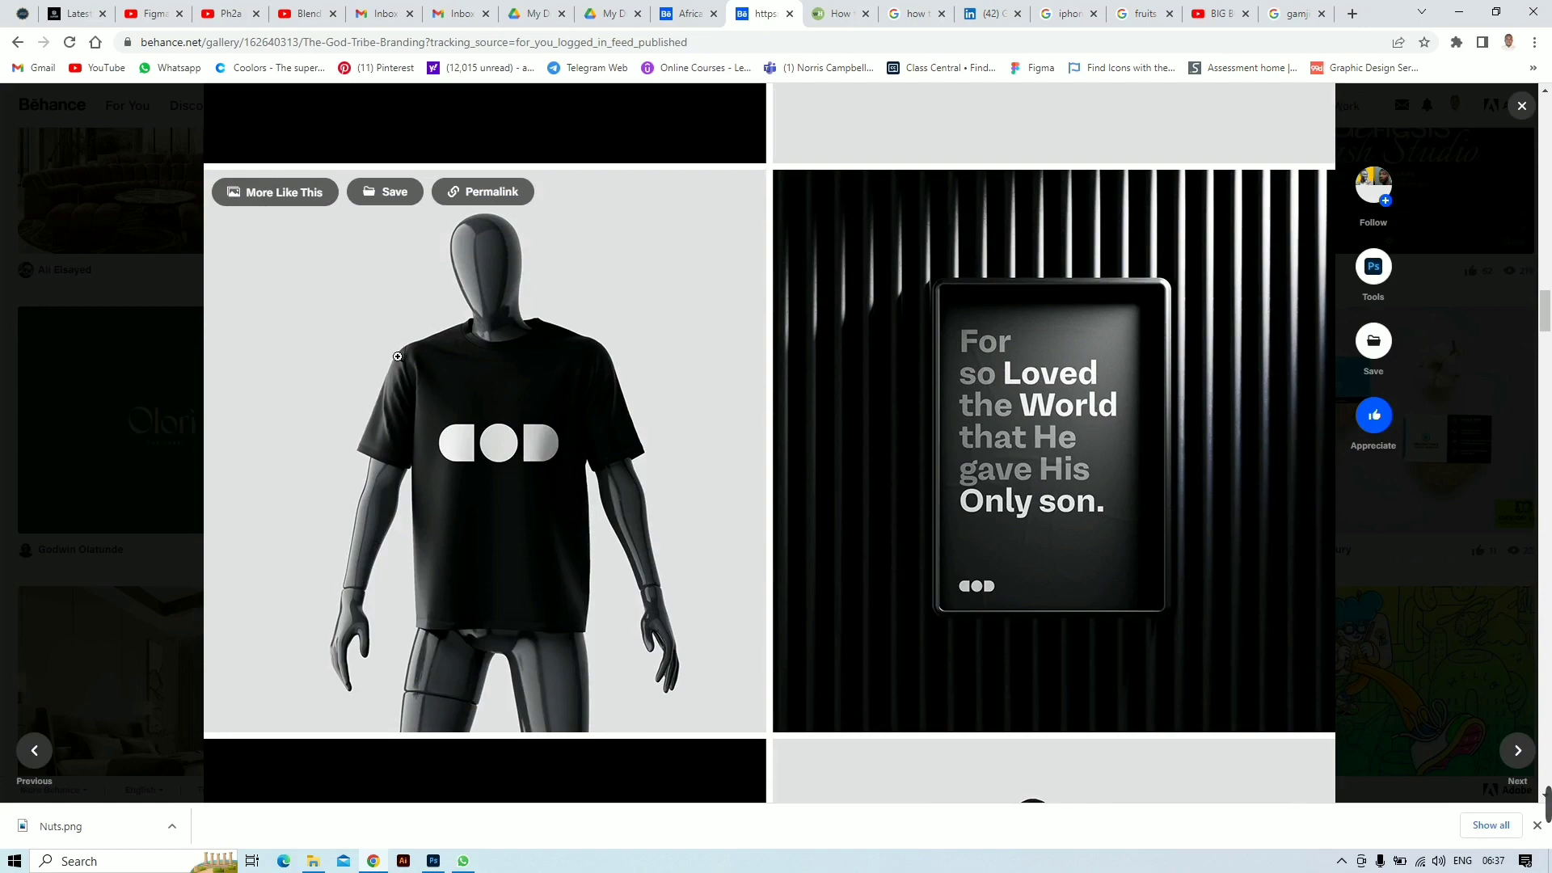
Step: Close the current project and scroll through the For You feed
{"action": "left_click", "coordinate": [18, 42]}
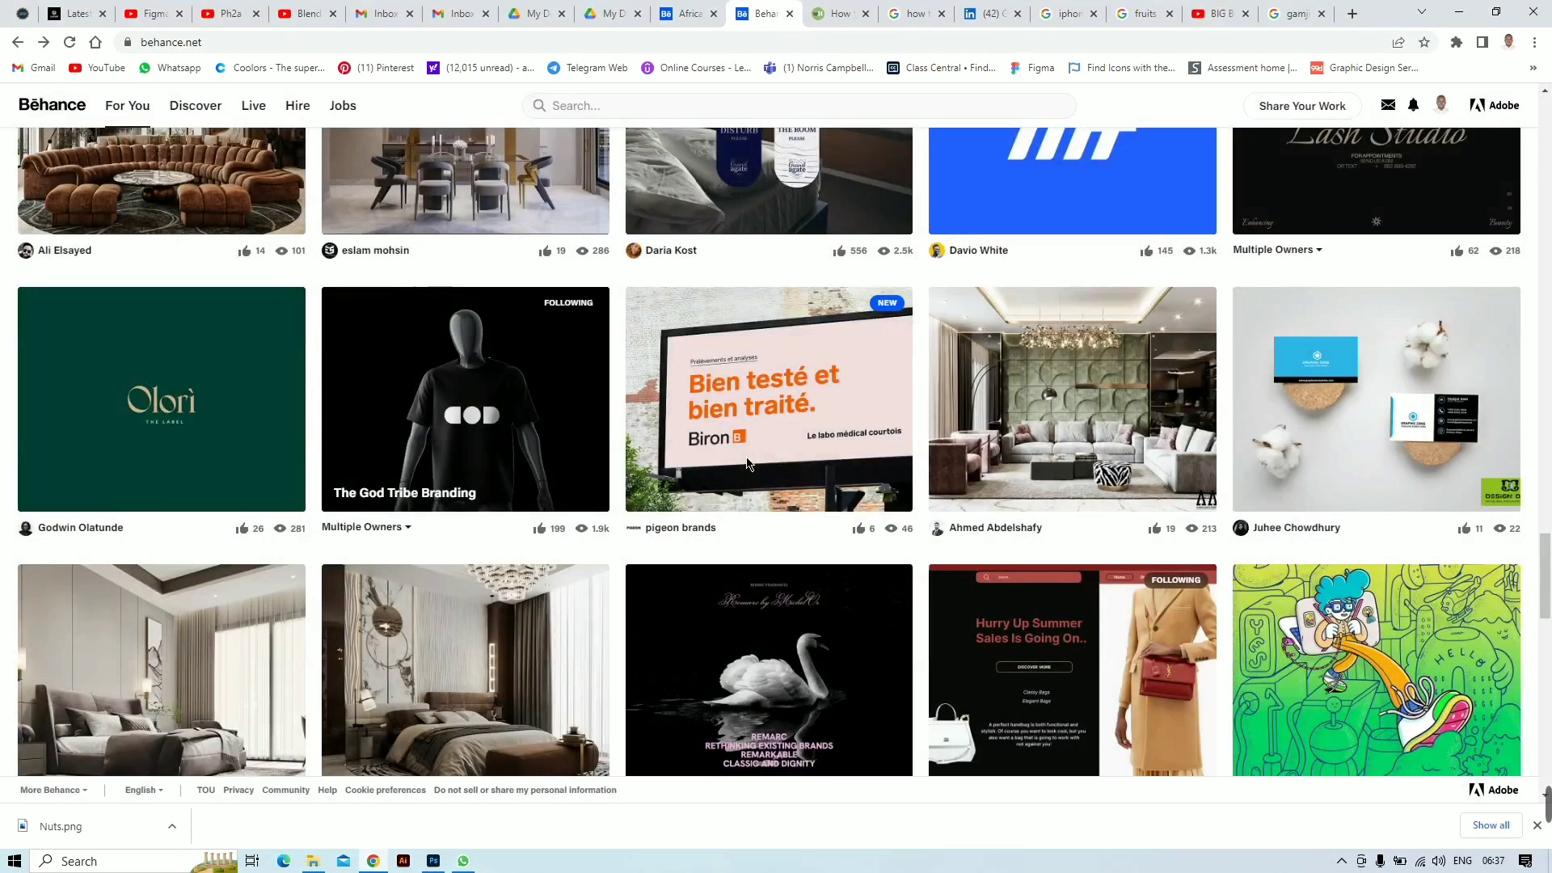
{"action": "scroll", "coordinate": [758, 502], "scroll_direction": "down", "scroll_amount": 3}
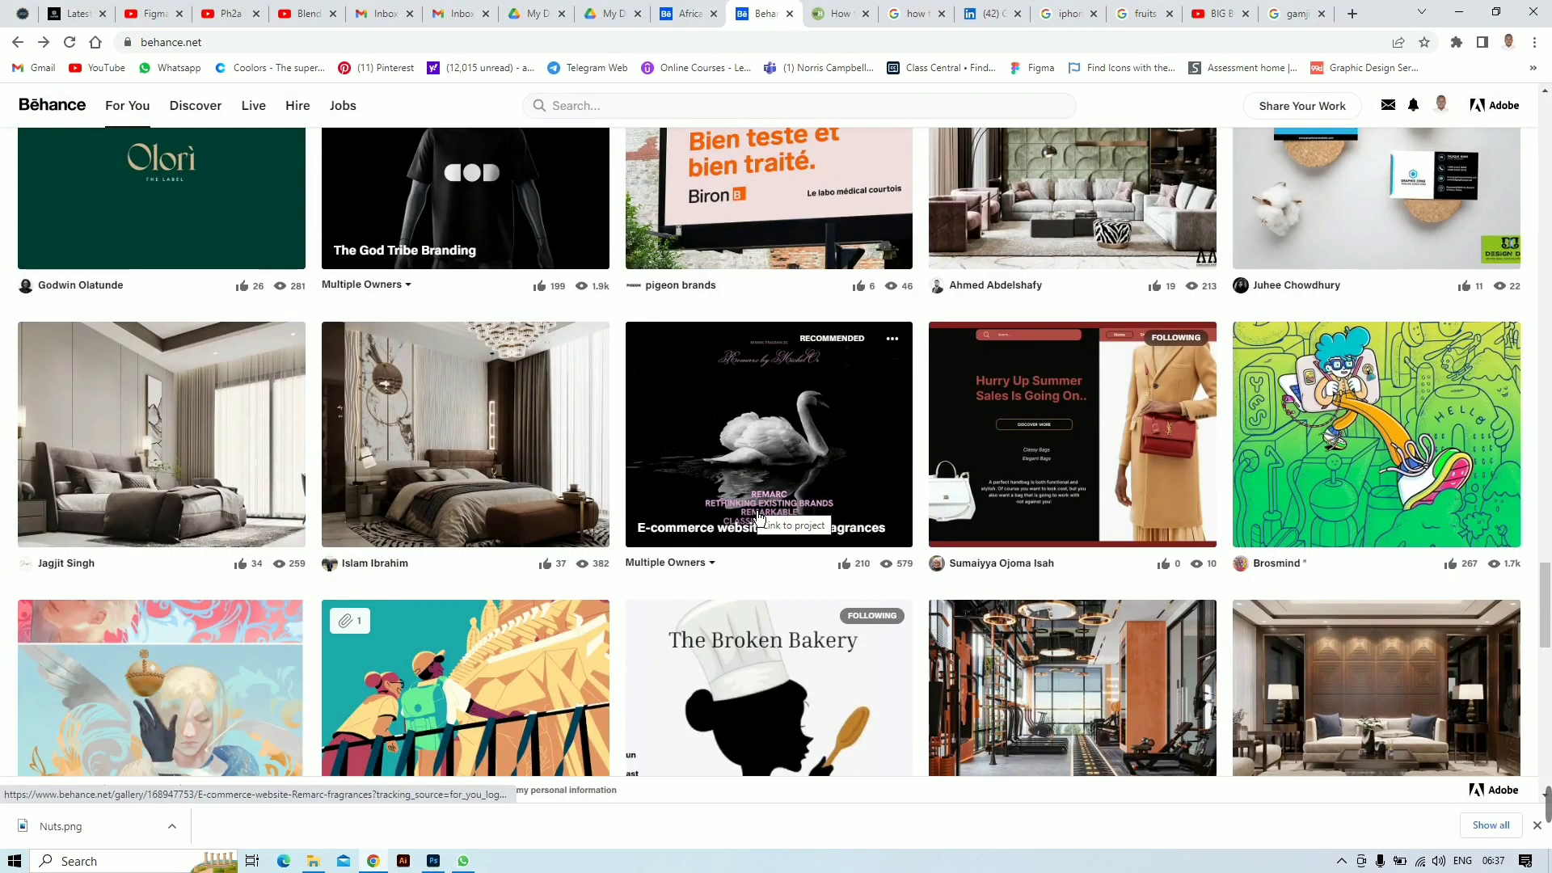
{"action": "scroll", "coordinate": [900, 509], "scroll_direction": "down", "scroll_amount": 1}
{"action": "scroll", "coordinate": [900, 510], "scroll_direction": "up", "scroll_amount": 4}
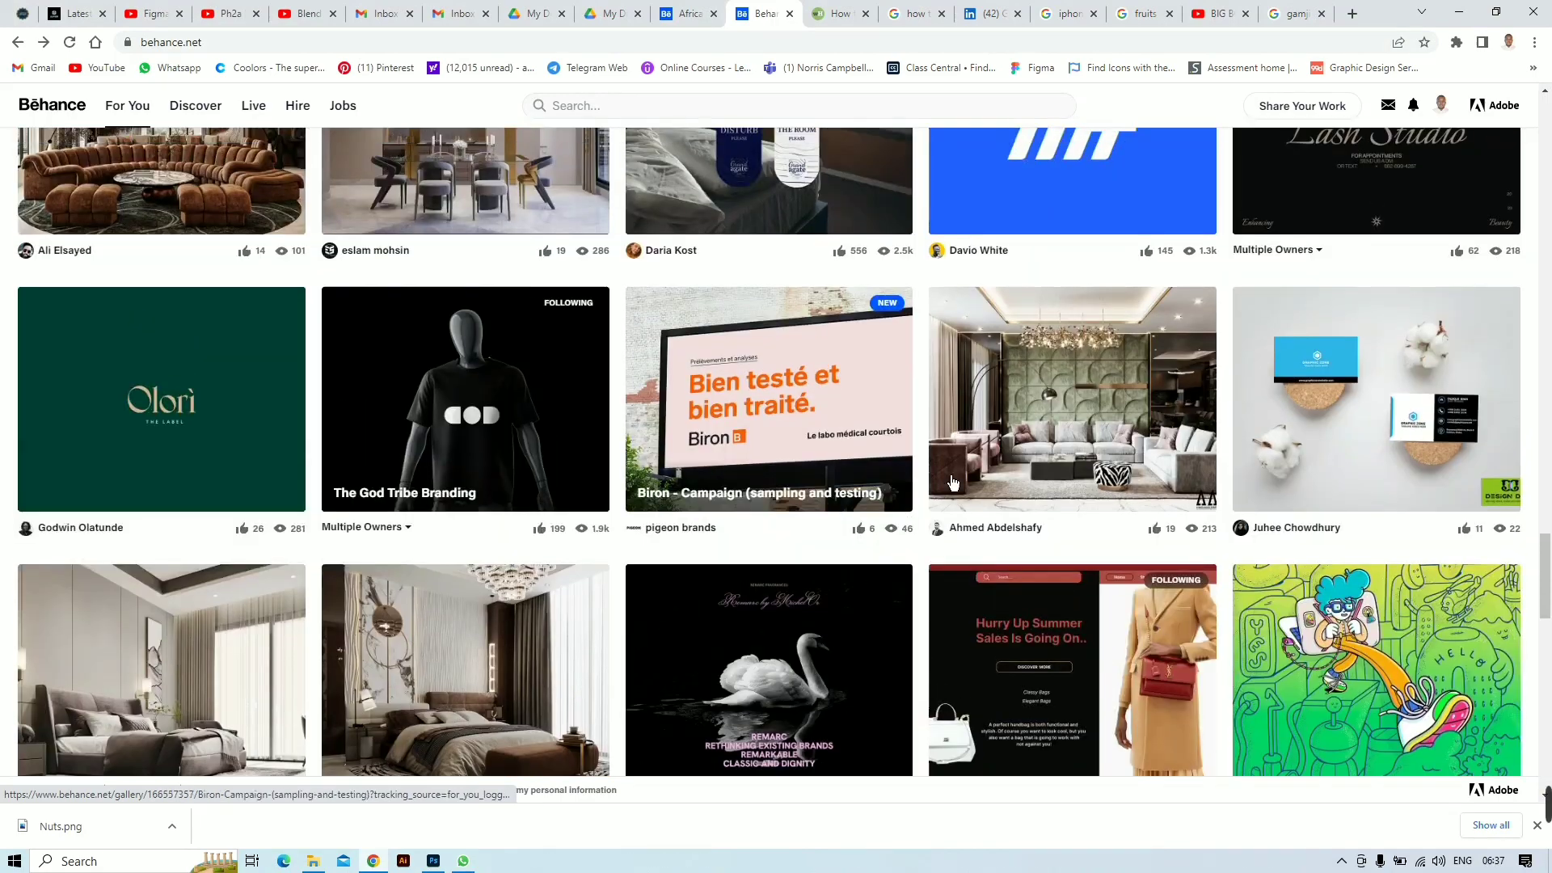
{"action": "scroll", "coordinate": [712, 529], "scroll_direction": "down", "scroll_amount": 10}
{"action": "mouse_move", "coordinate": [710, 526]}
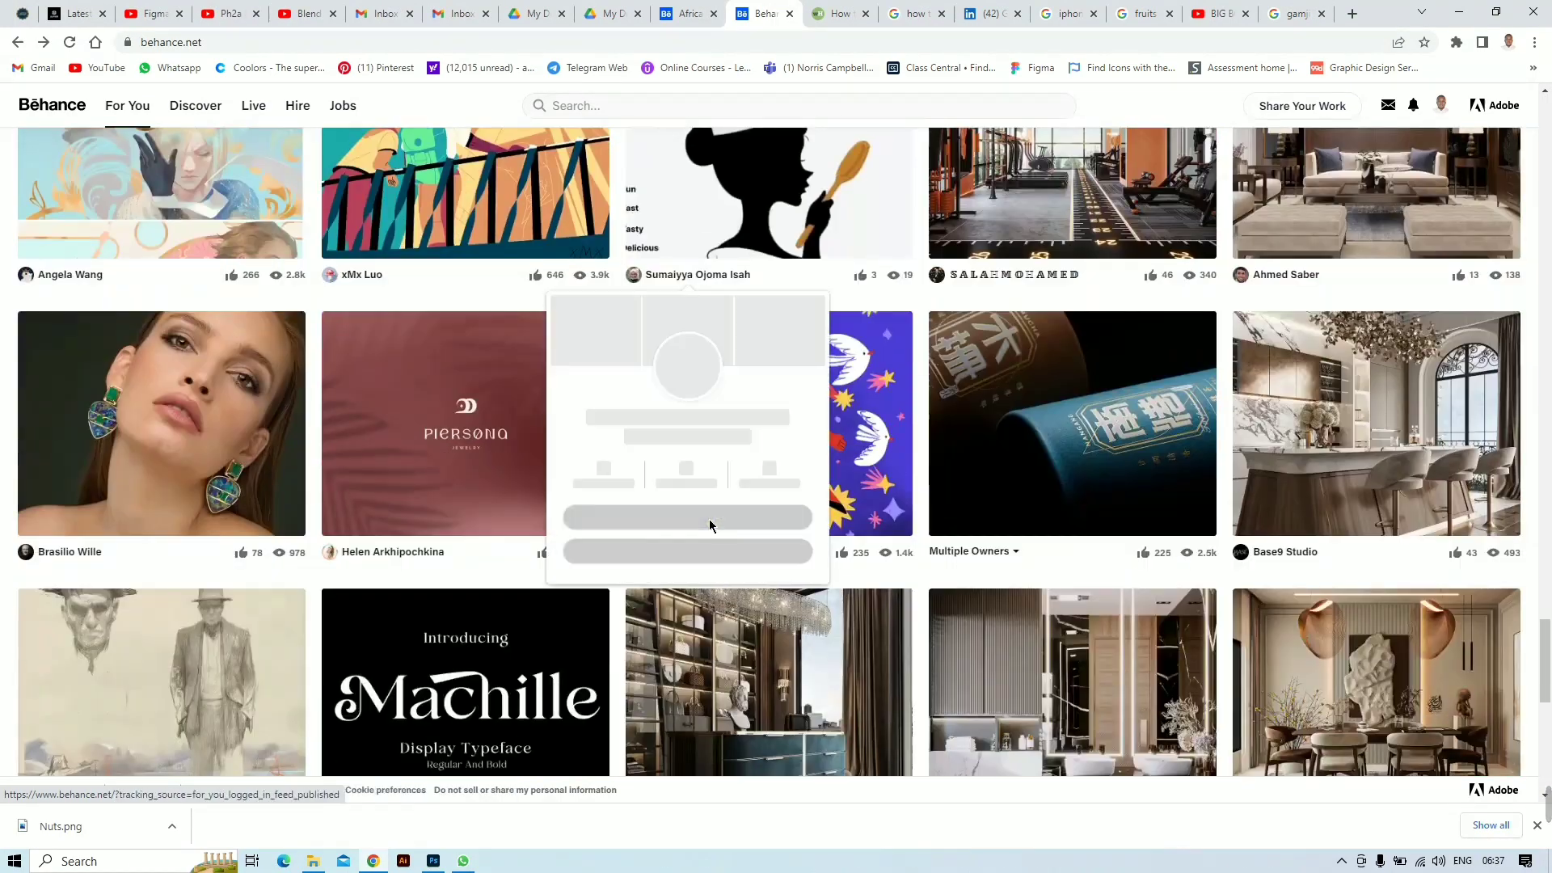
{"action": "scroll", "coordinate": [718, 534], "scroll_direction": "down", "scroll_amount": 10}
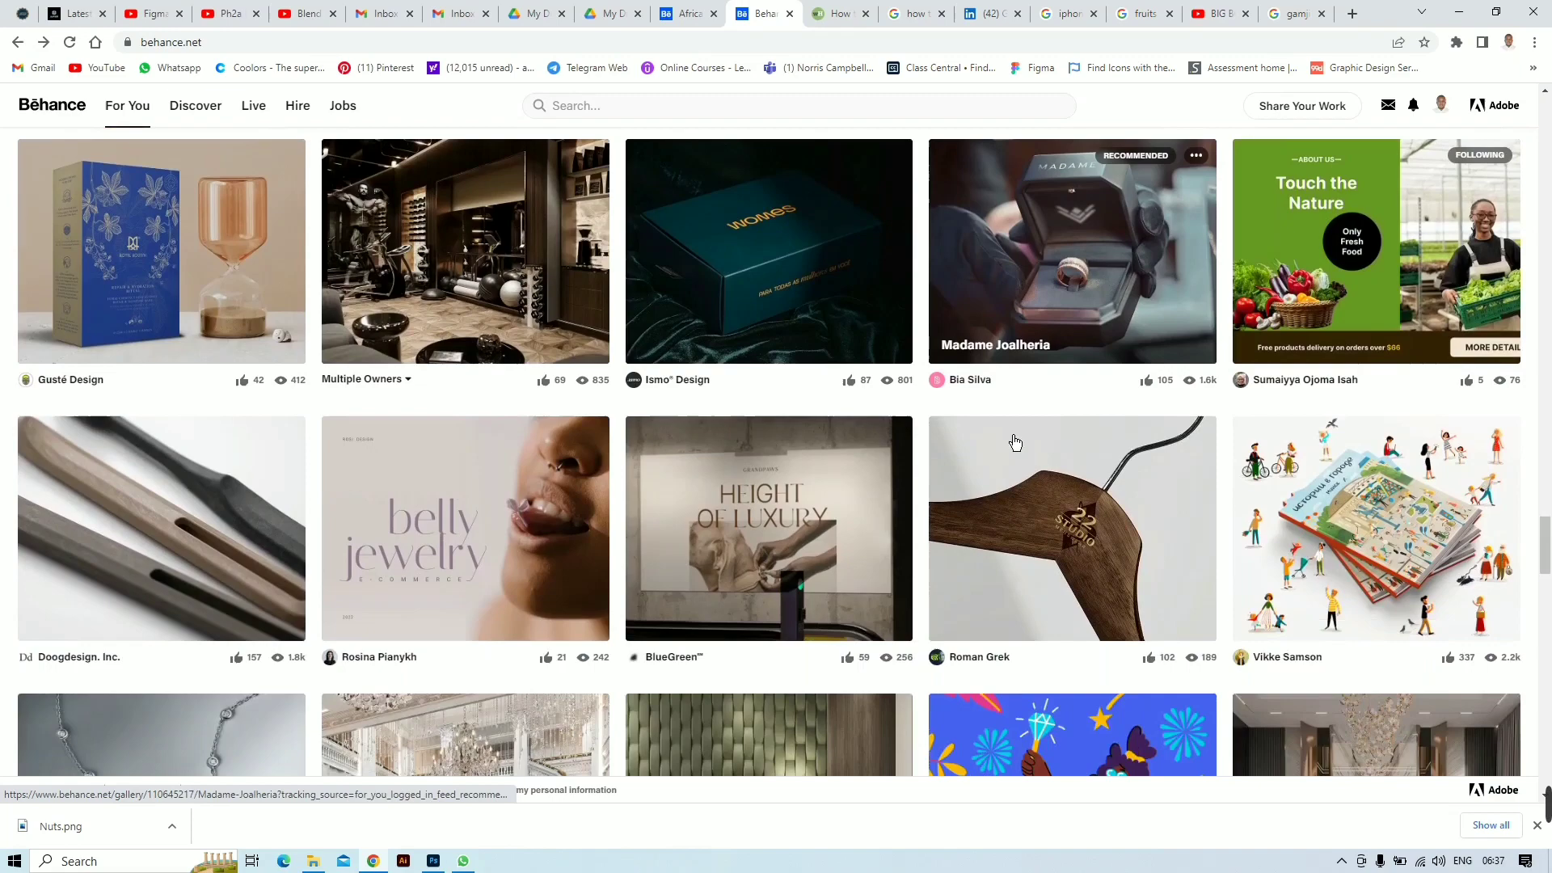
{"action": "scroll", "coordinate": [1016, 441], "scroll_direction": "down", "scroll_amount": 2}
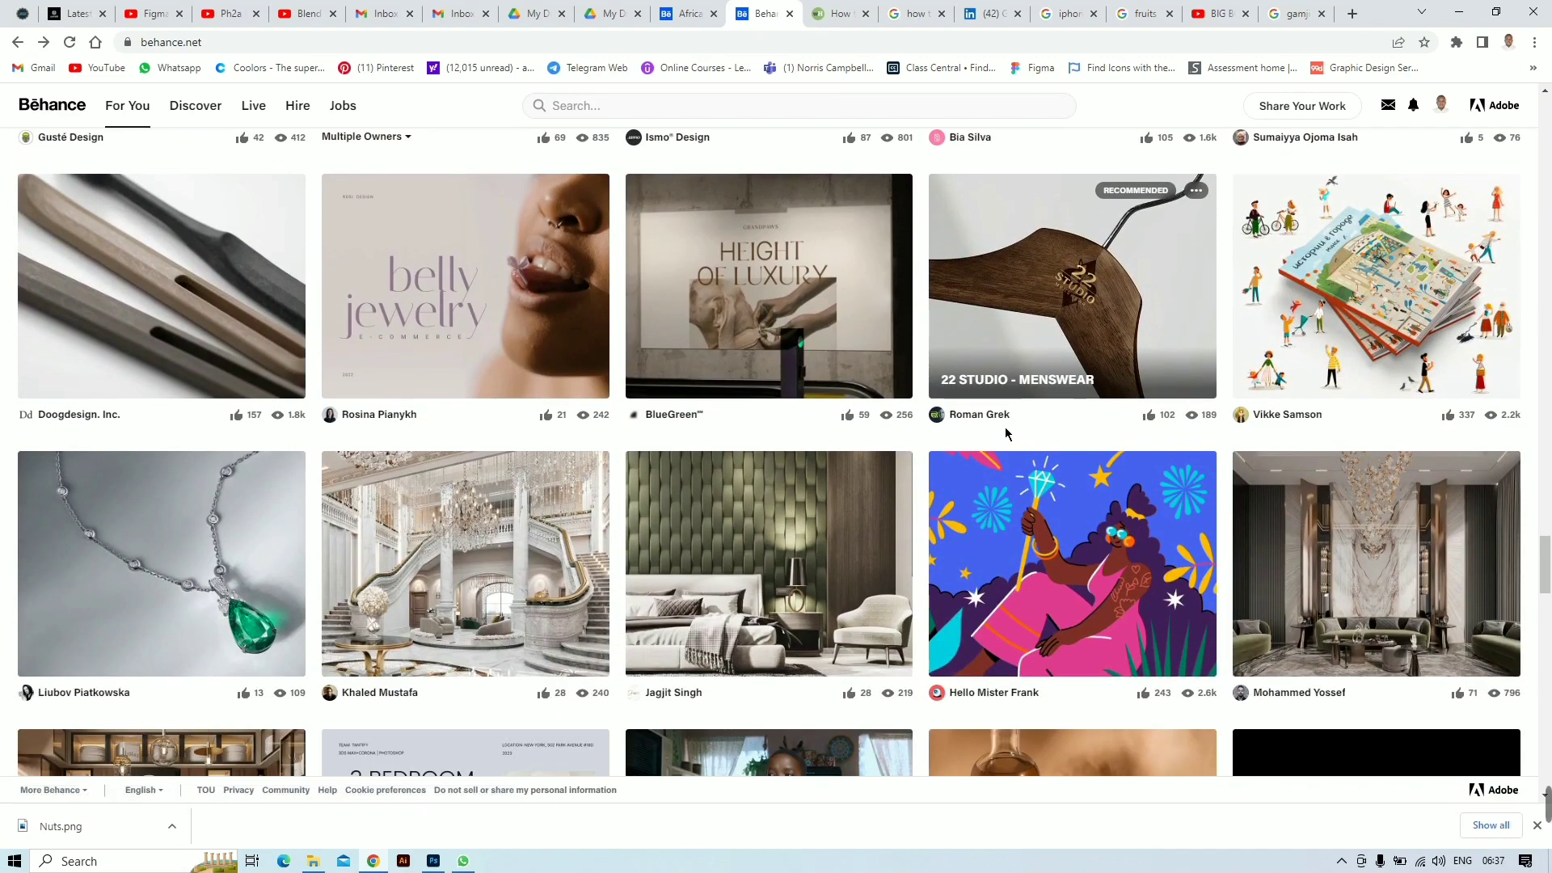
Step: Browse the Jolie Belly Jewelry e-commerce project, then go back to the feed
{"action": "left_click", "coordinate": [485, 363]}
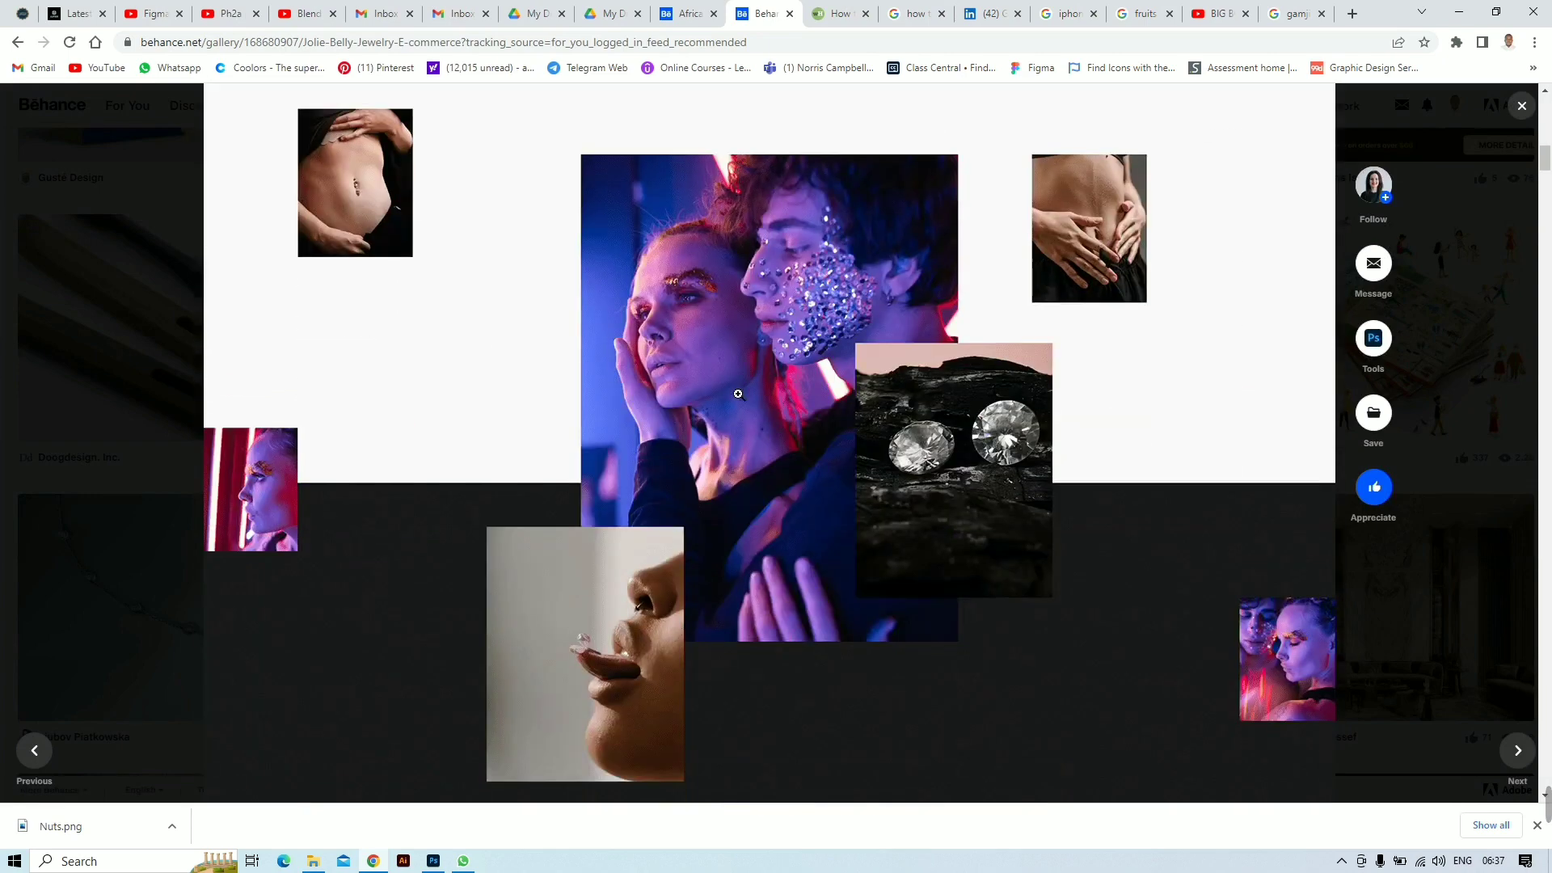
{"action": "scroll", "coordinate": [738, 393], "scroll_direction": "down", "scroll_amount": 20}
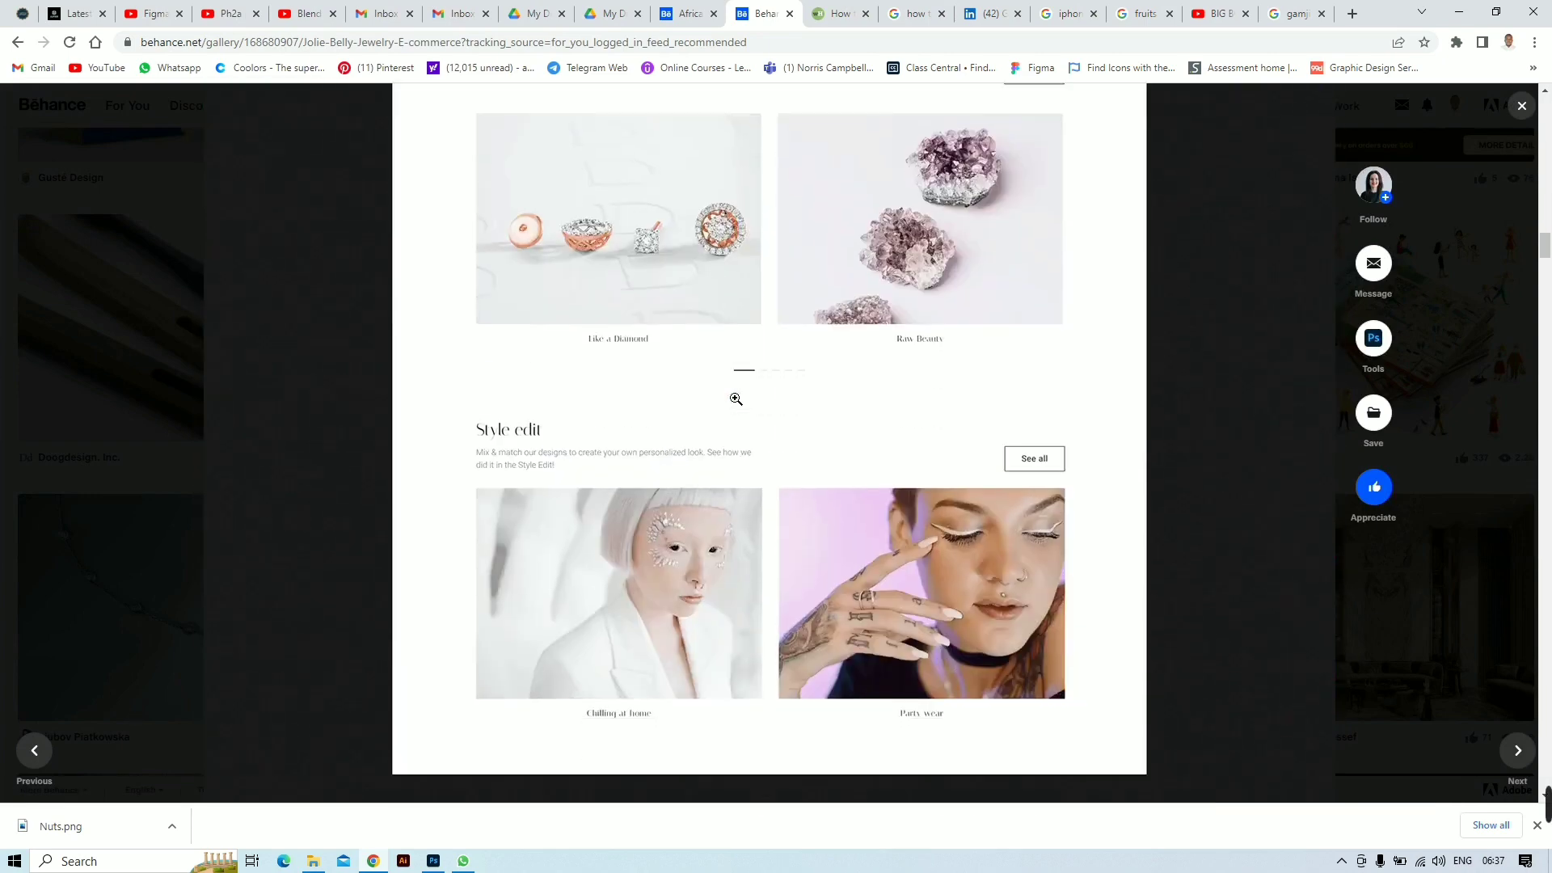
{"action": "scroll", "coordinate": [736, 399], "scroll_direction": "down", "scroll_amount": 12}
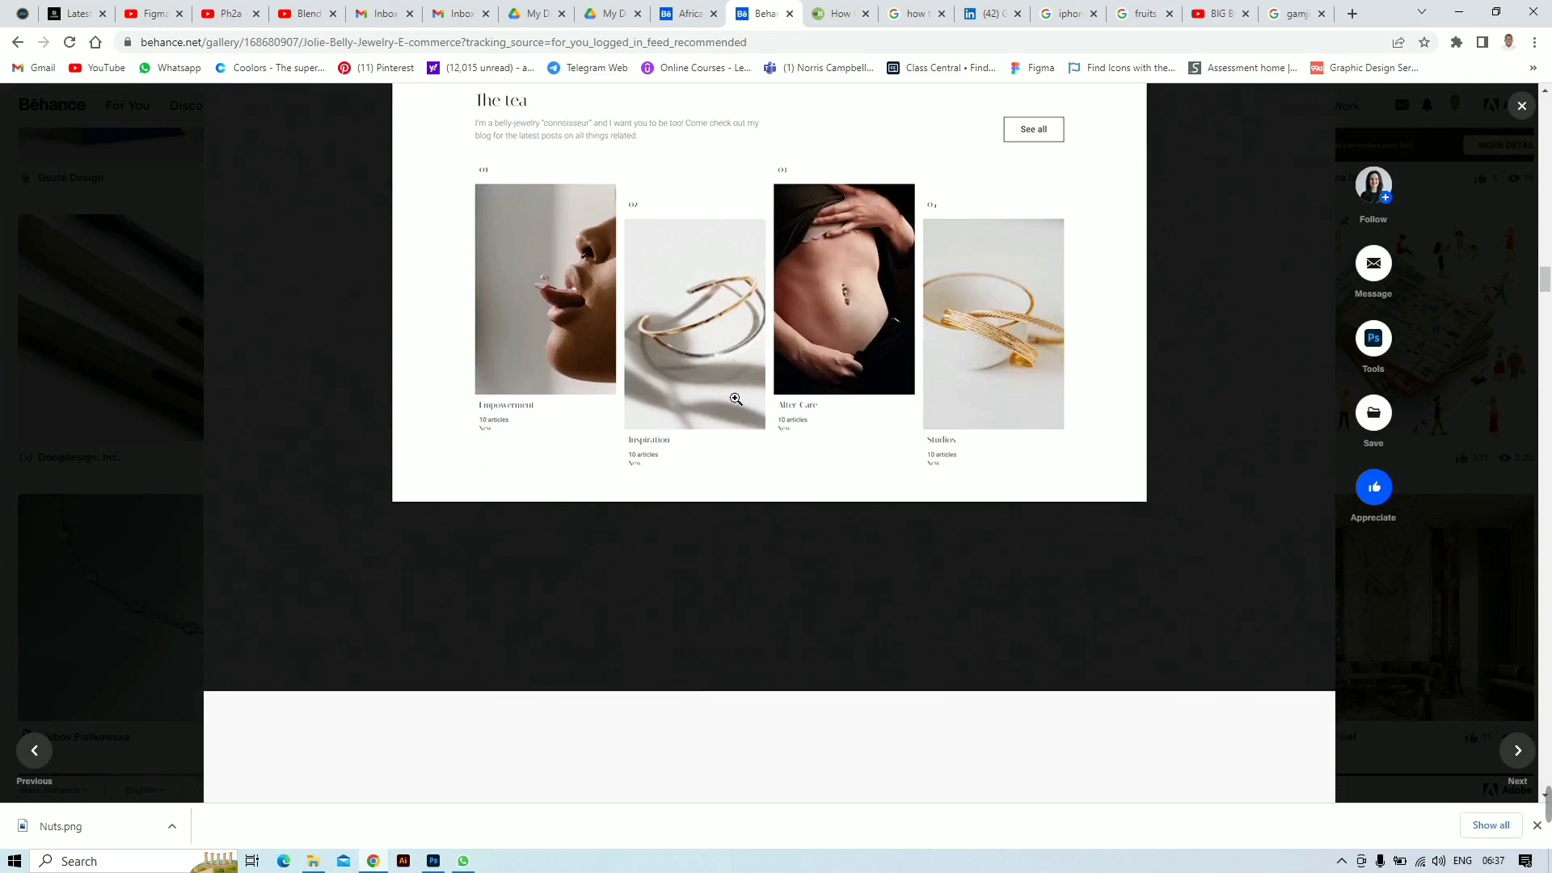
{"action": "scroll", "coordinate": [736, 399], "scroll_direction": "down", "scroll_amount": 15}
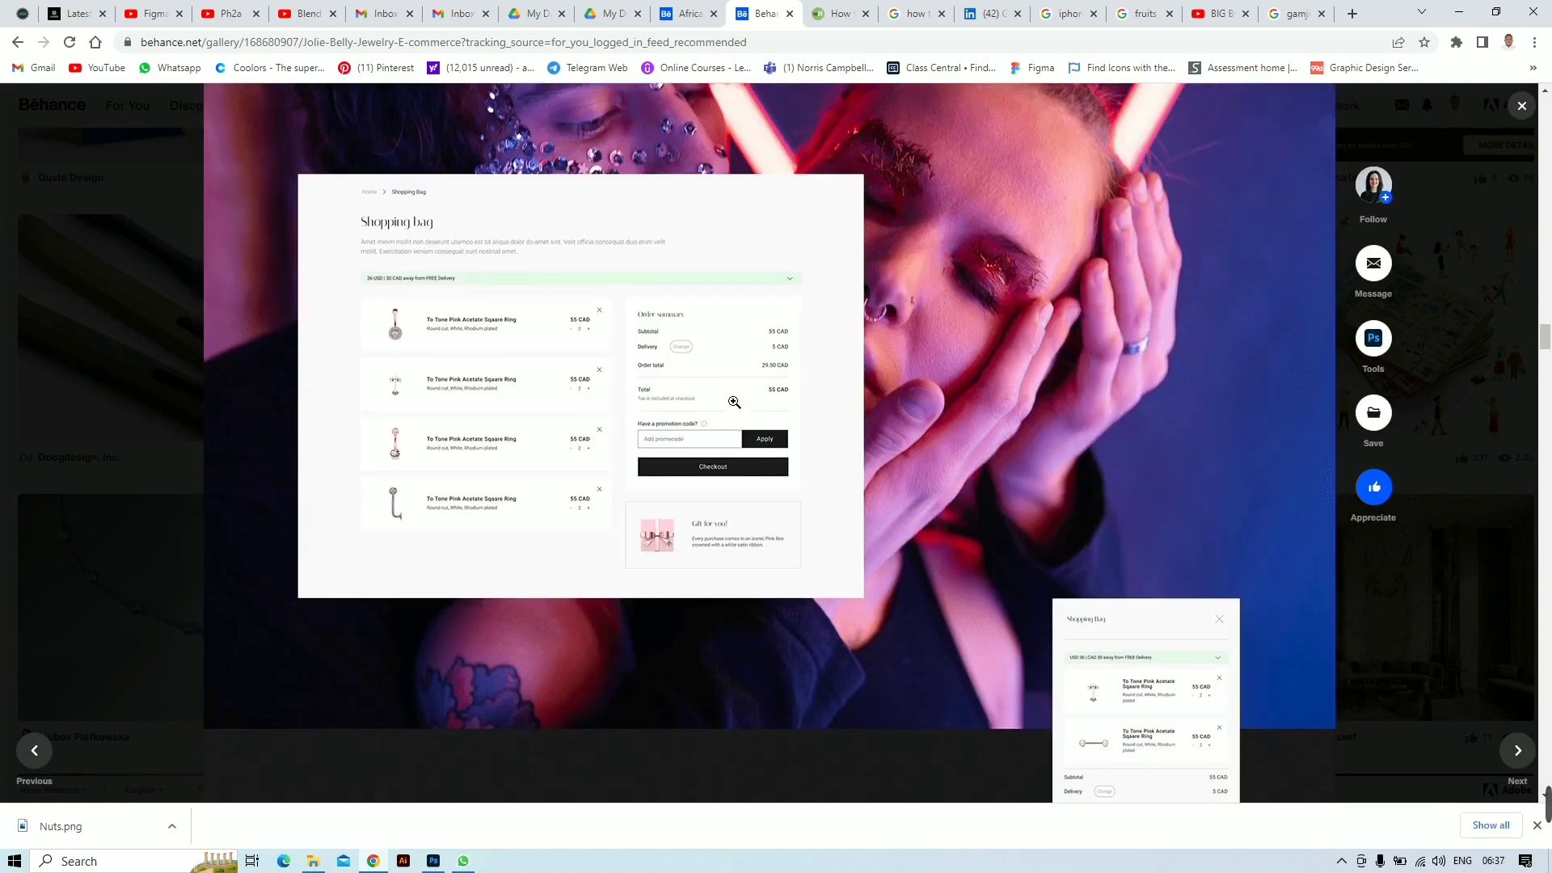
{"action": "scroll", "coordinate": [733, 402], "scroll_direction": "down", "scroll_amount": 15}
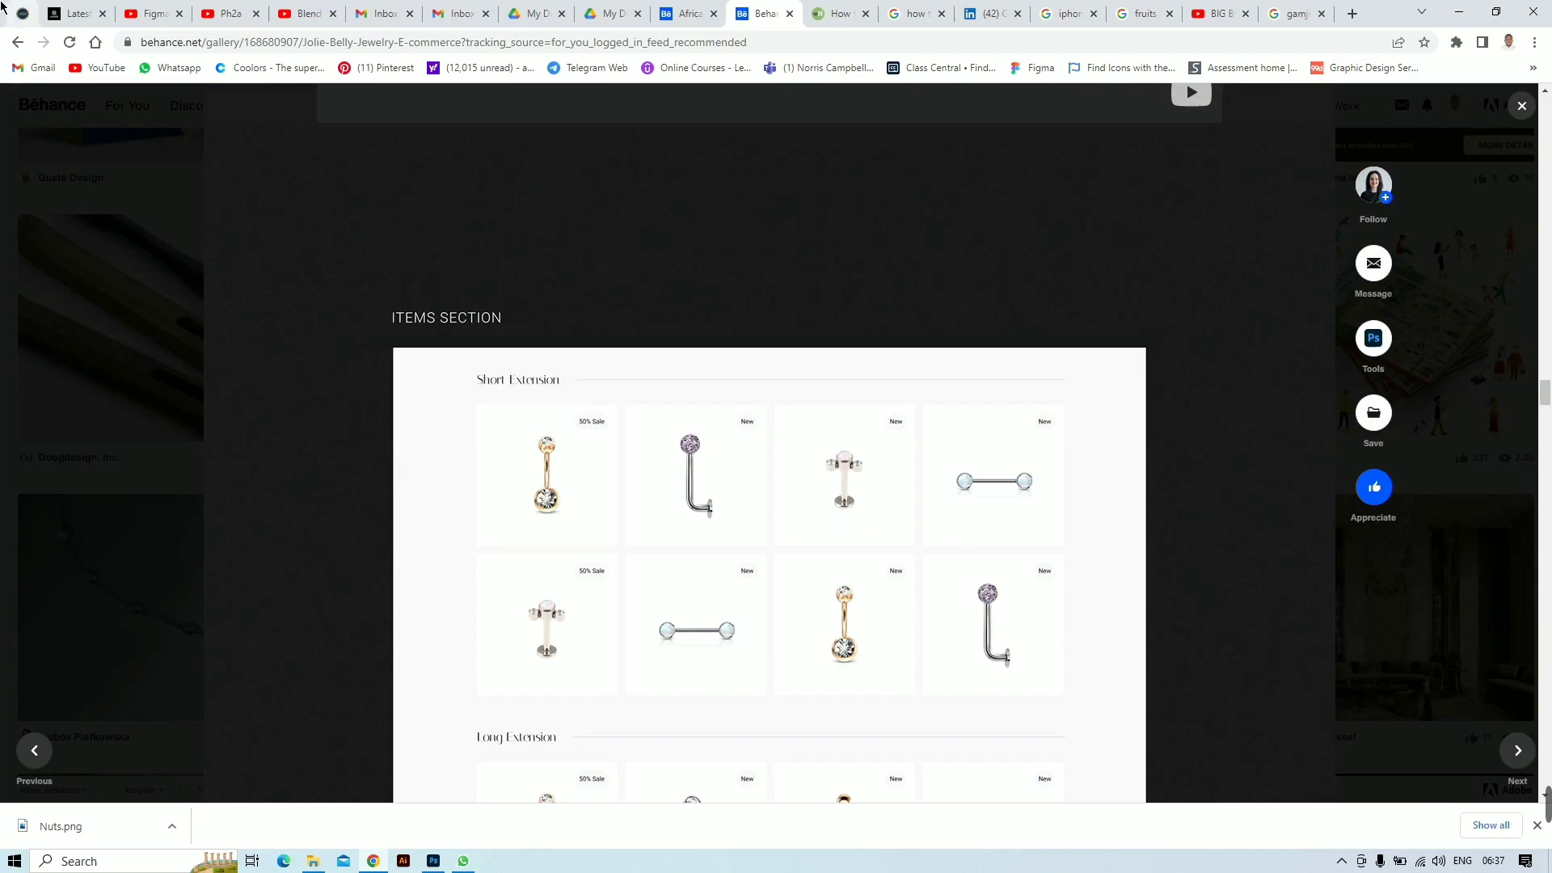
{"action": "left_click", "coordinate": [17, 42]}
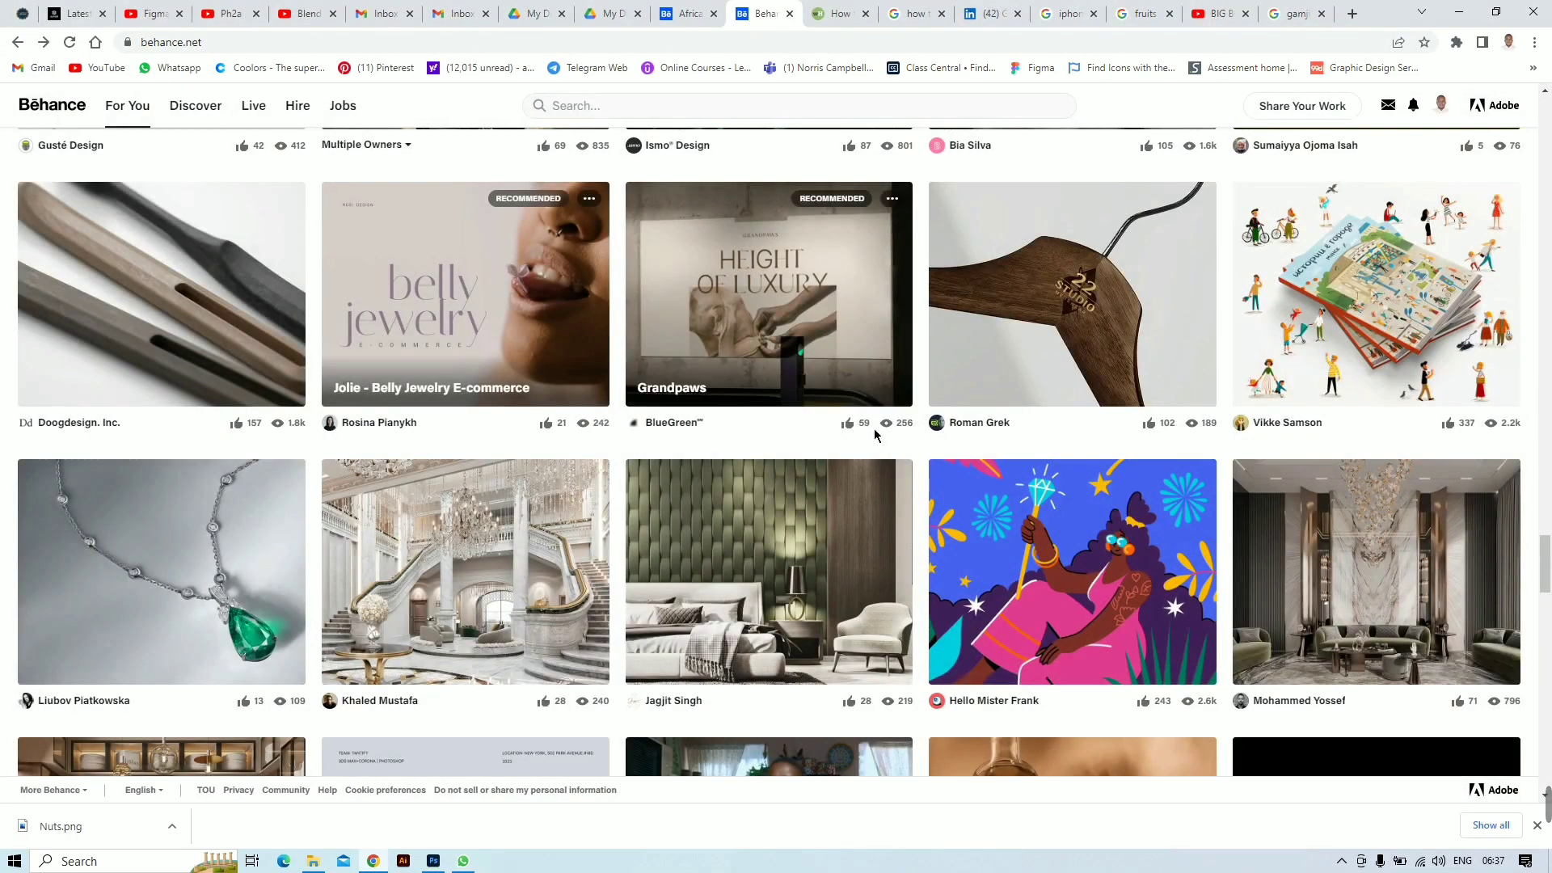
{"action": "scroll", "coordinate": [874, 435], "scroll_direction": "down", "scroll_amount": 11}
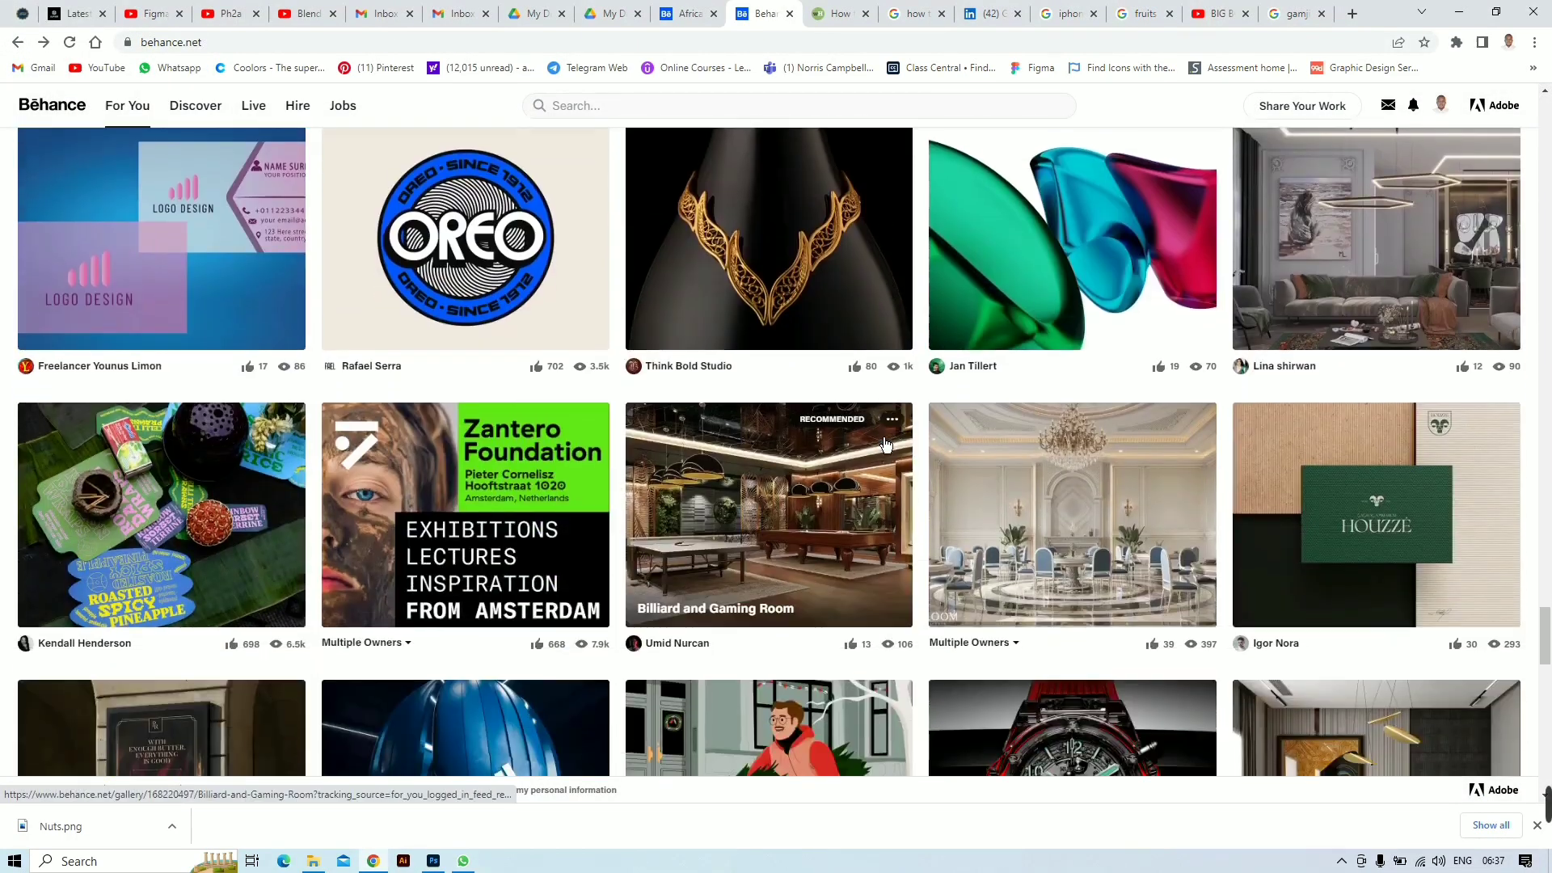
{"action": "scroll", "coordinate": [885, 445], "scroll_direction": "down", "scroll_amount": 4}
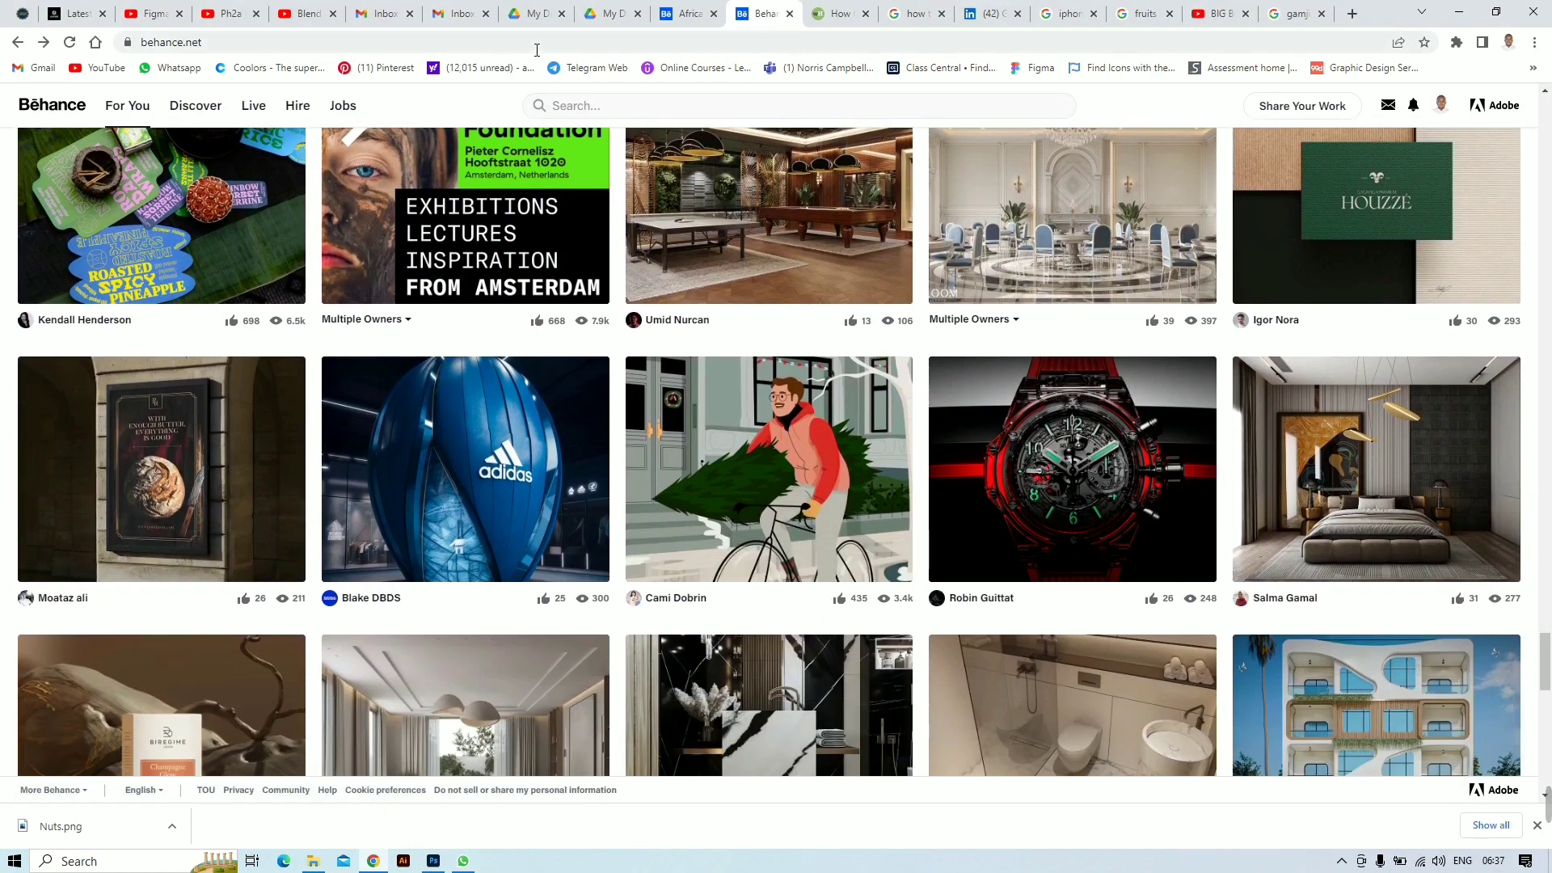
{"action": "scroll", "coordinate": [554, 236], "scroll_direction": "up", "scroll_amount": 2}
{"action": "scroll", "coordinate": [554, 236], "scroll_direction": "up", "scroll_amount": 4}
Step: Rerun the 'african food packaging' recent search and scroll the Tamu project to the woman-with-boxes mockup
{"action": "left_click", "coordinate": [599, 109]}
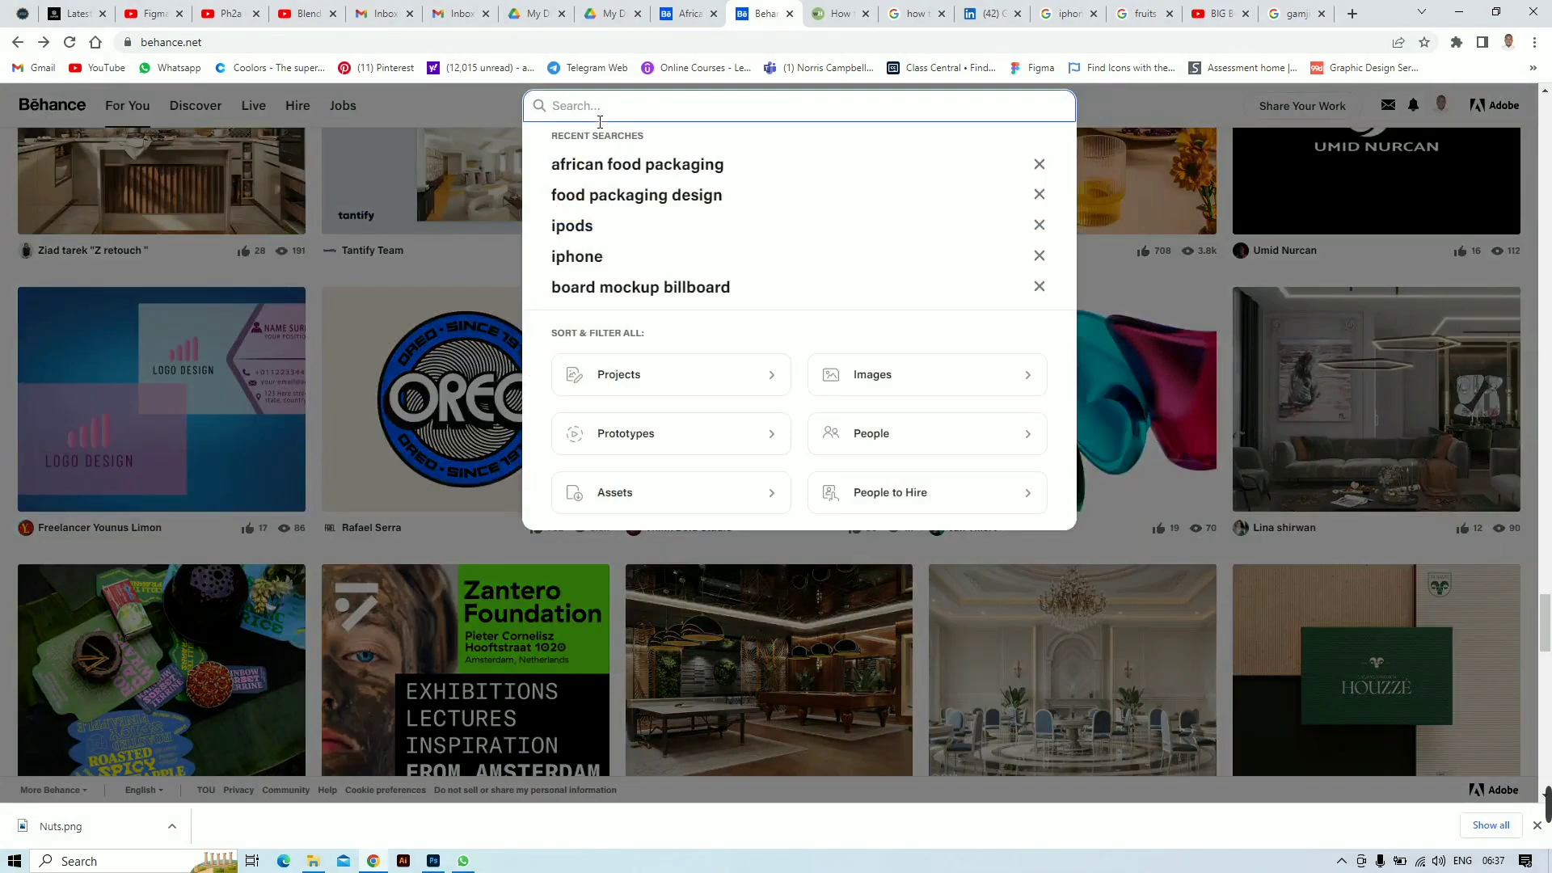
{"action": "left_click", "coordinate": [623, 164]}
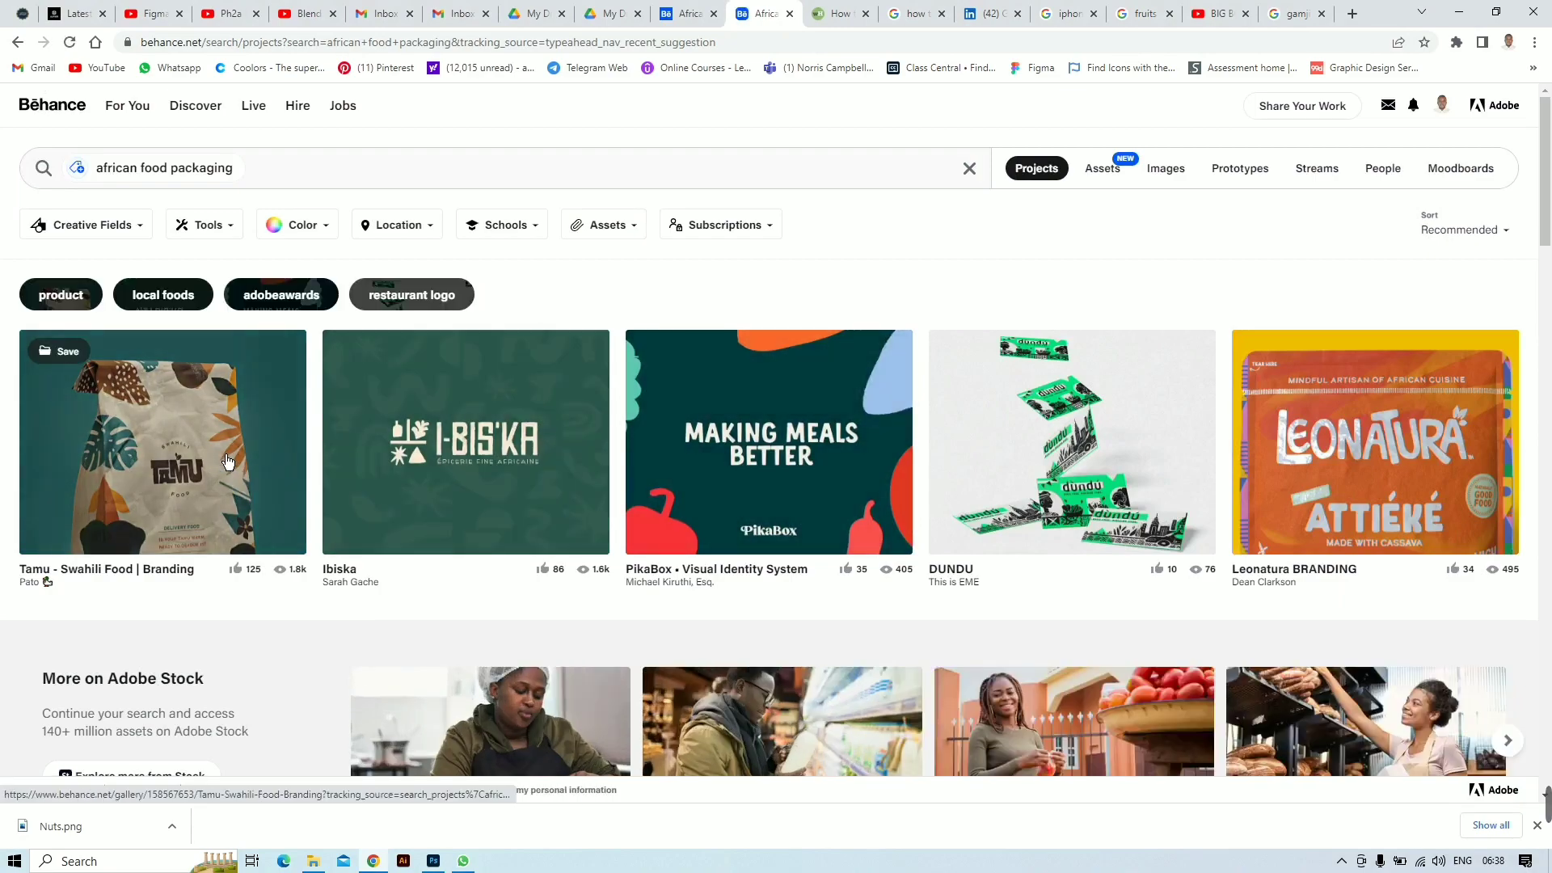
{"action": "left_click", "coordinate": [227, 461]}
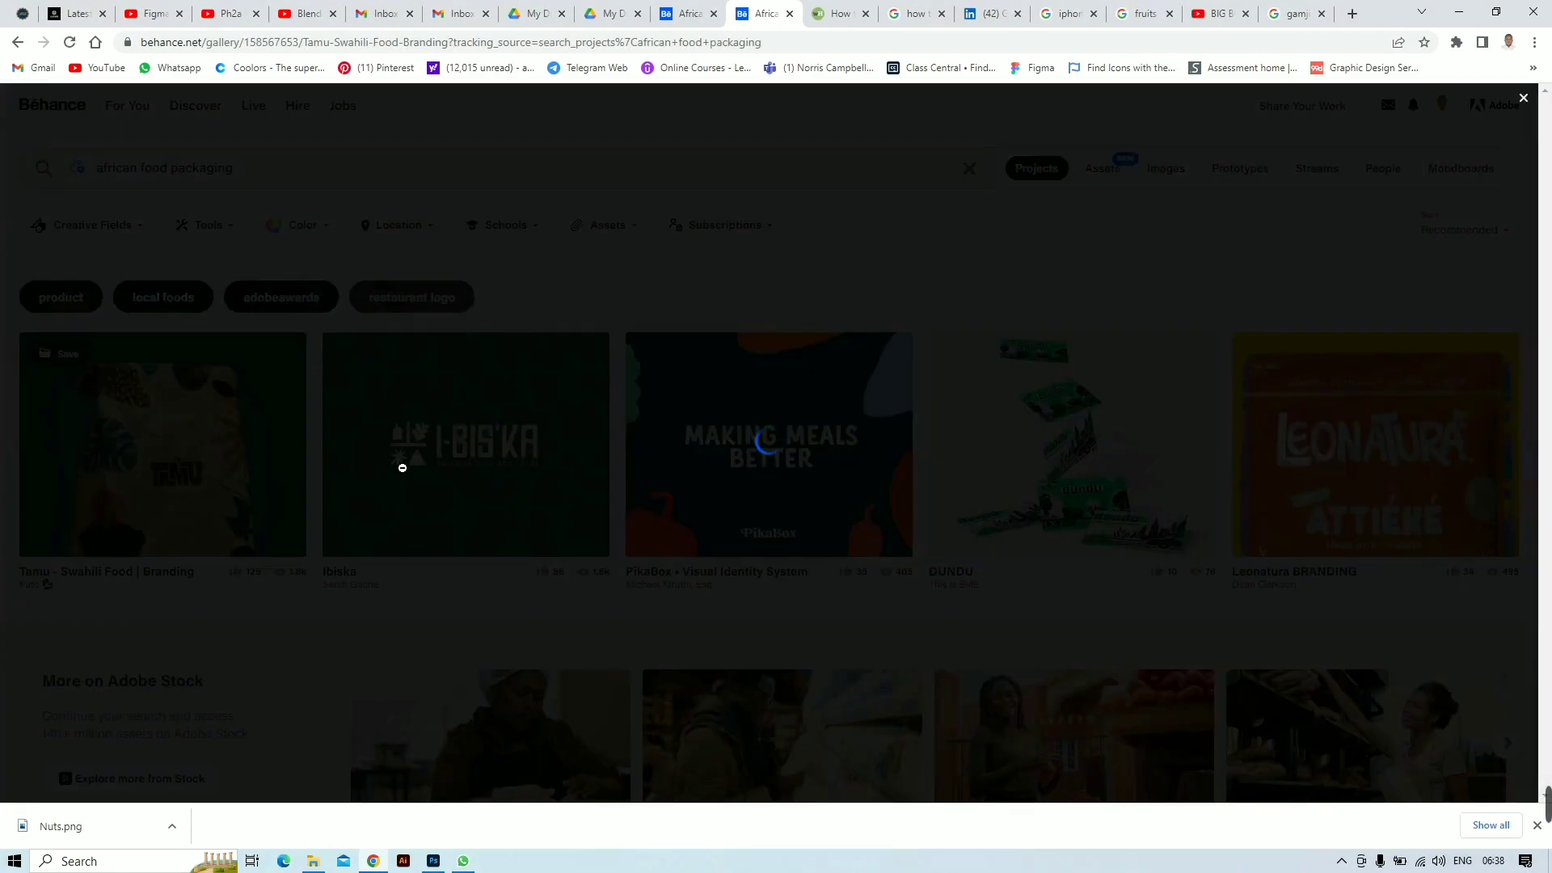
{"action": "scroll", "coordinate": [399, 468], "scroll_direction": "down", "scroll_amount": 15}
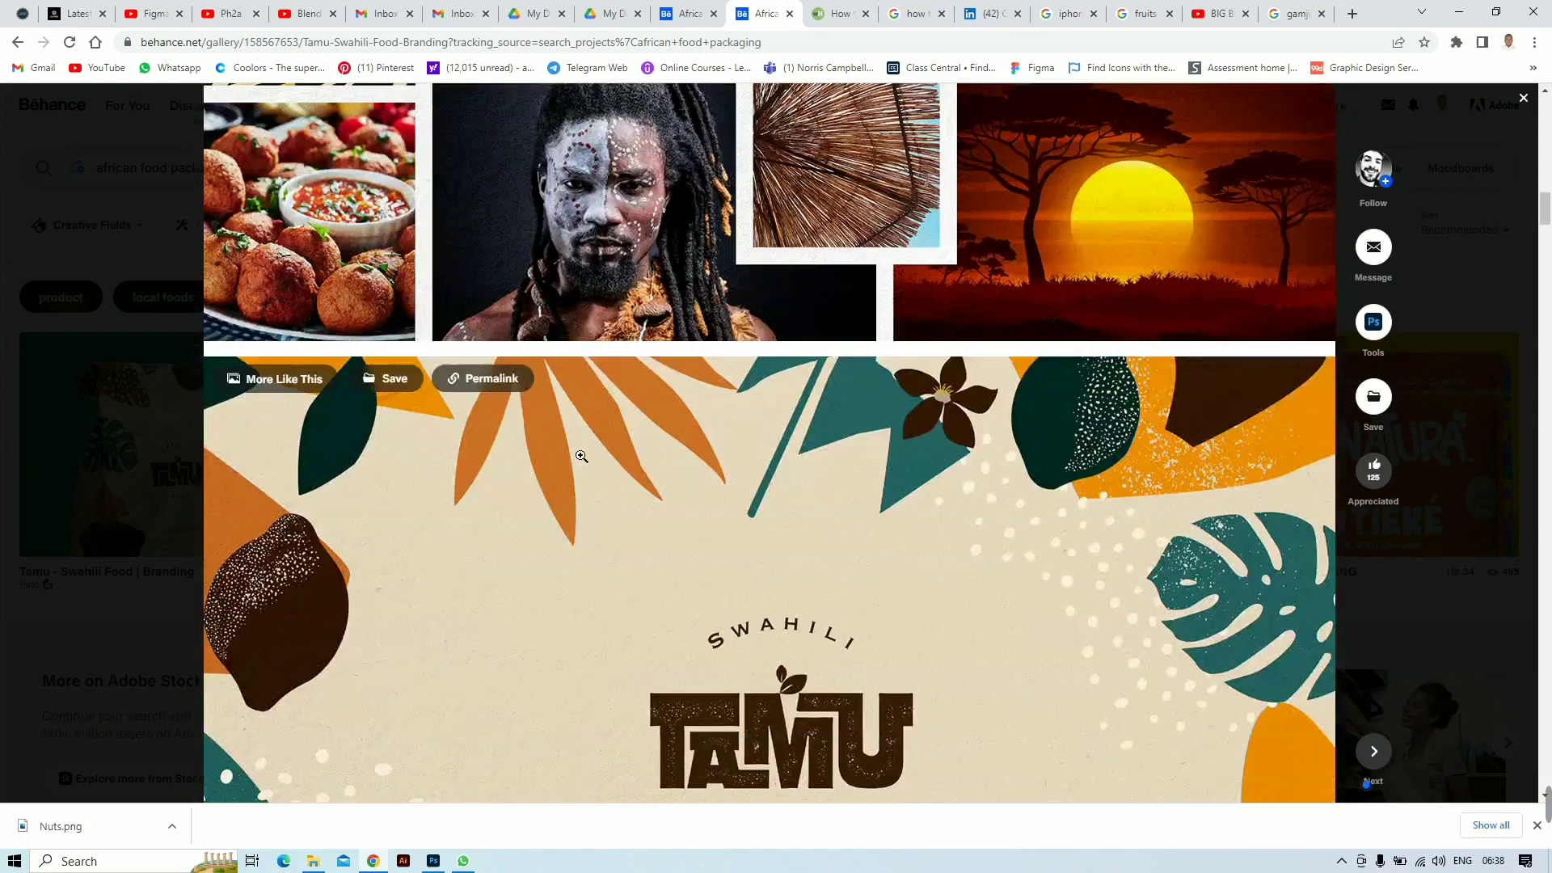
{"action": "scroll", "coordinate": [574, 465], "scroll_direction": "down", "scroll_amount": 10}
{"action": "scroll", "coordinate": [550, 496], "scroll_direction": "up", "scroll_amount": 5}
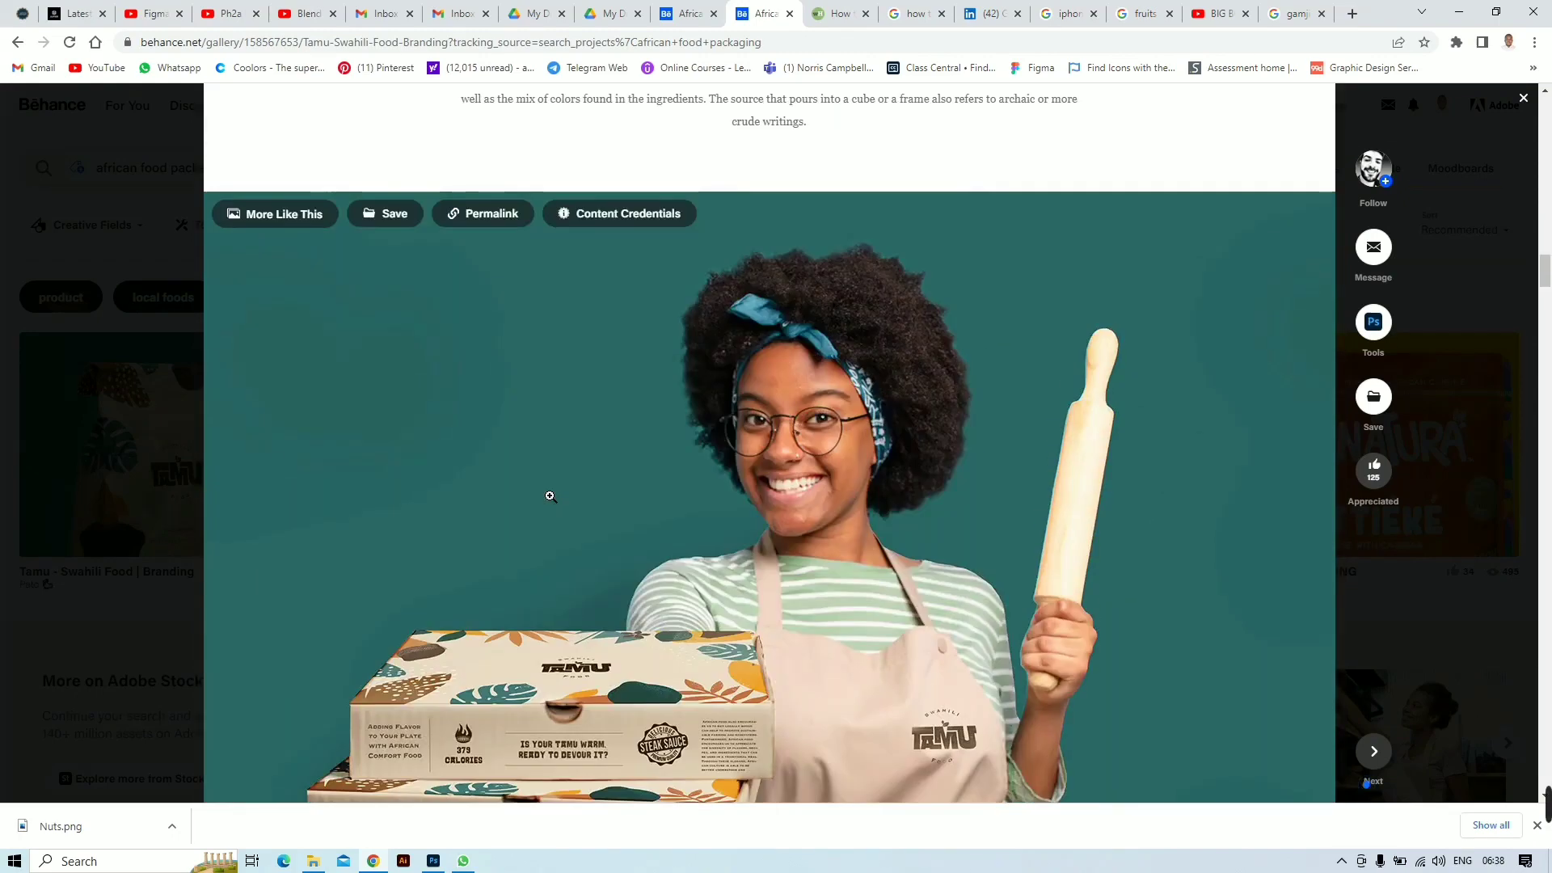
{"action": "scroll", "coordinate": [716, 477], "scroll_direction": "down", "scroll_amount": 2}
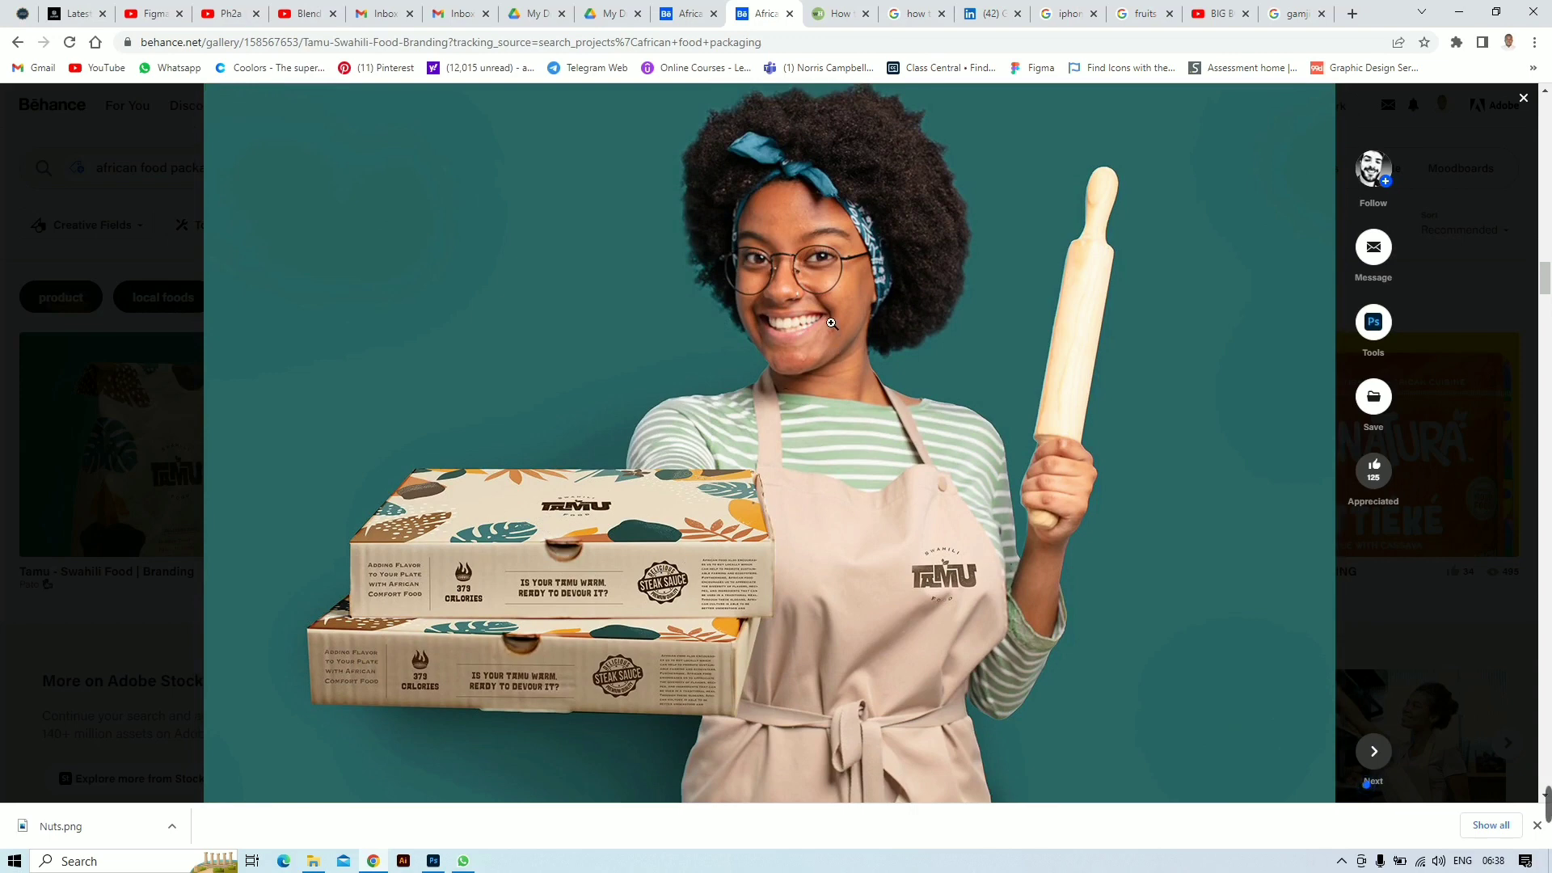
Step: Inspect the woman-with-boxes image in DevTools, resize the inspector dock, and dismiss the .NET error
{"action": "right_click", "coordinate": [831, 323]}
{"action": "left_click", "coordinate": [879, 459]}
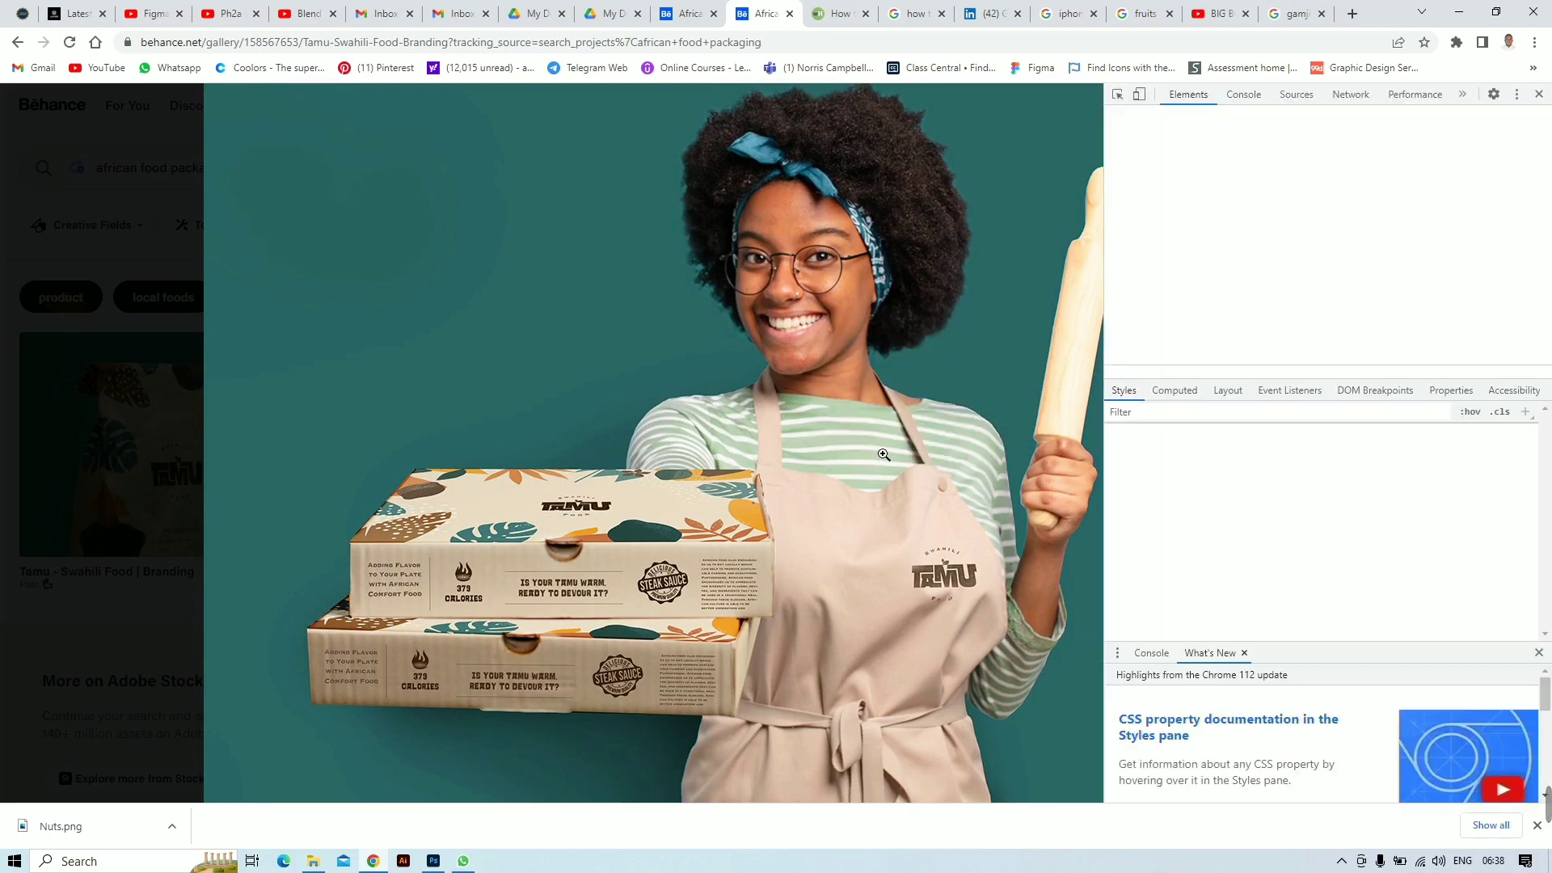
{"action": "left_click", "coordinate": [883, 455]}
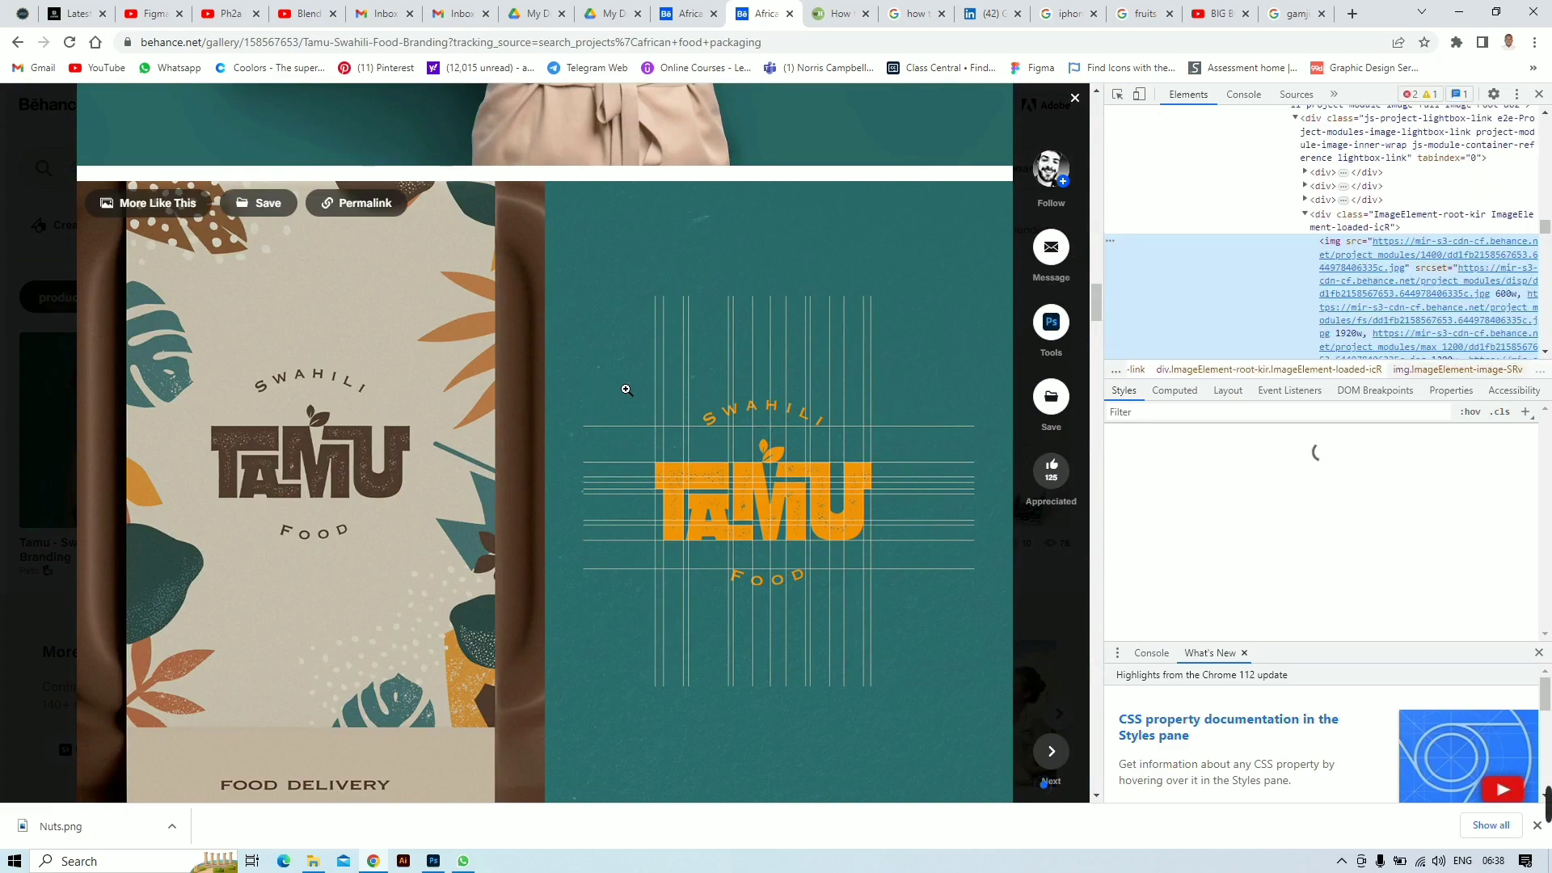
{"action": "scroll", "coordinate": [625, 390], "scroll_direction": "up", "scroll_amount": 10}
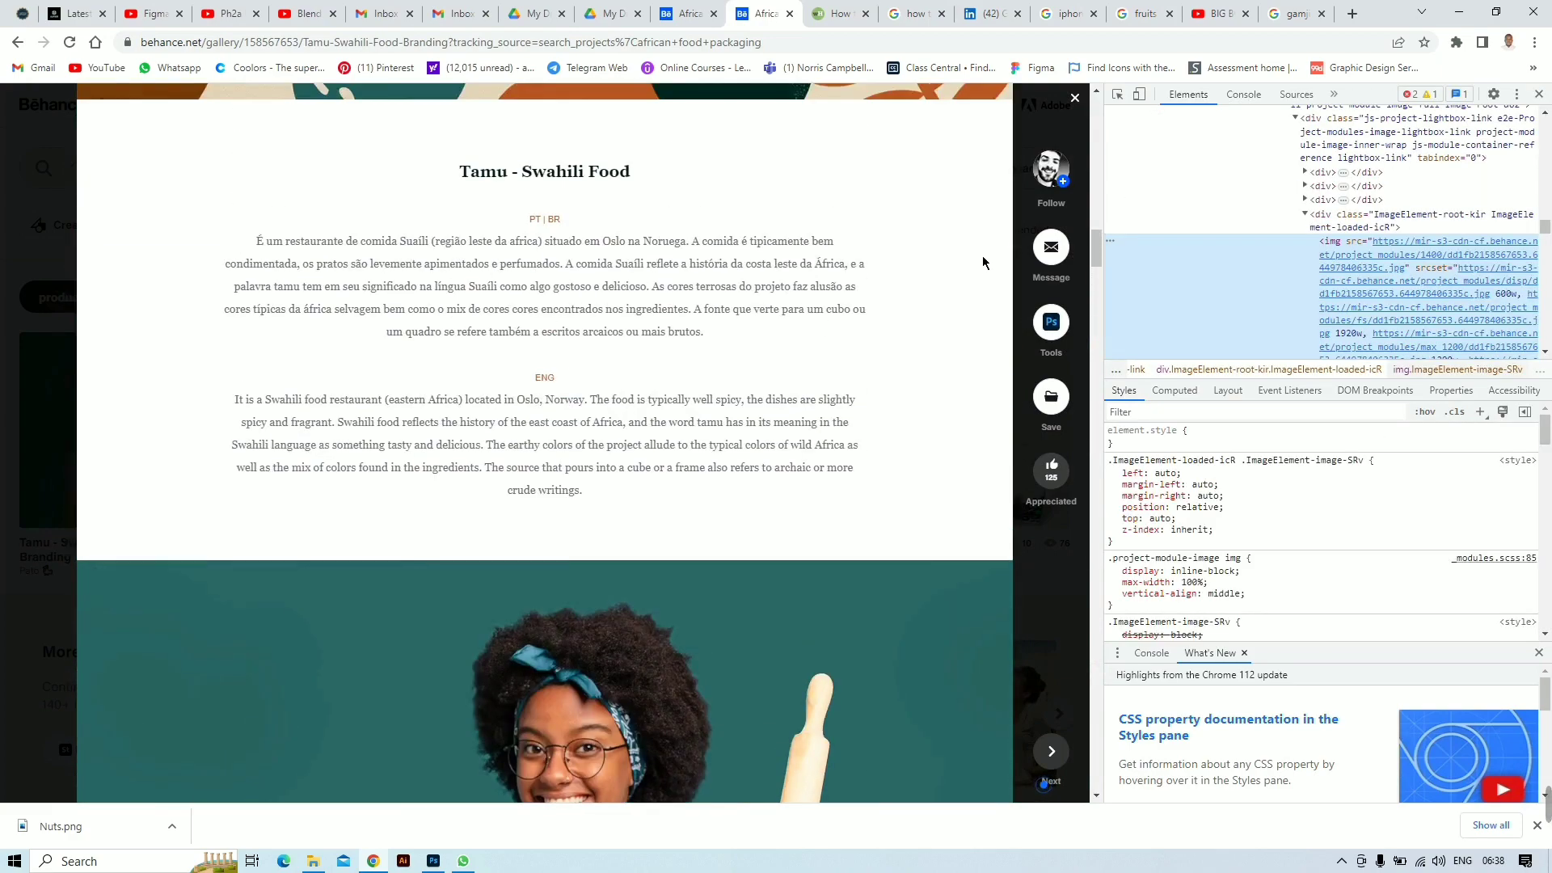
{"action": "left_click_drag", "start_coordinate": [1118, 349], "coordinate": [1067, 307]}
{"action": "scroll", "coordinate": [672, 396], "scroll_direction": "down", "scroll_amount": 1}
{"action": "scroll", "coordinate": [673, 396], "scroll_direction": "down", "scroll_amount": 4}
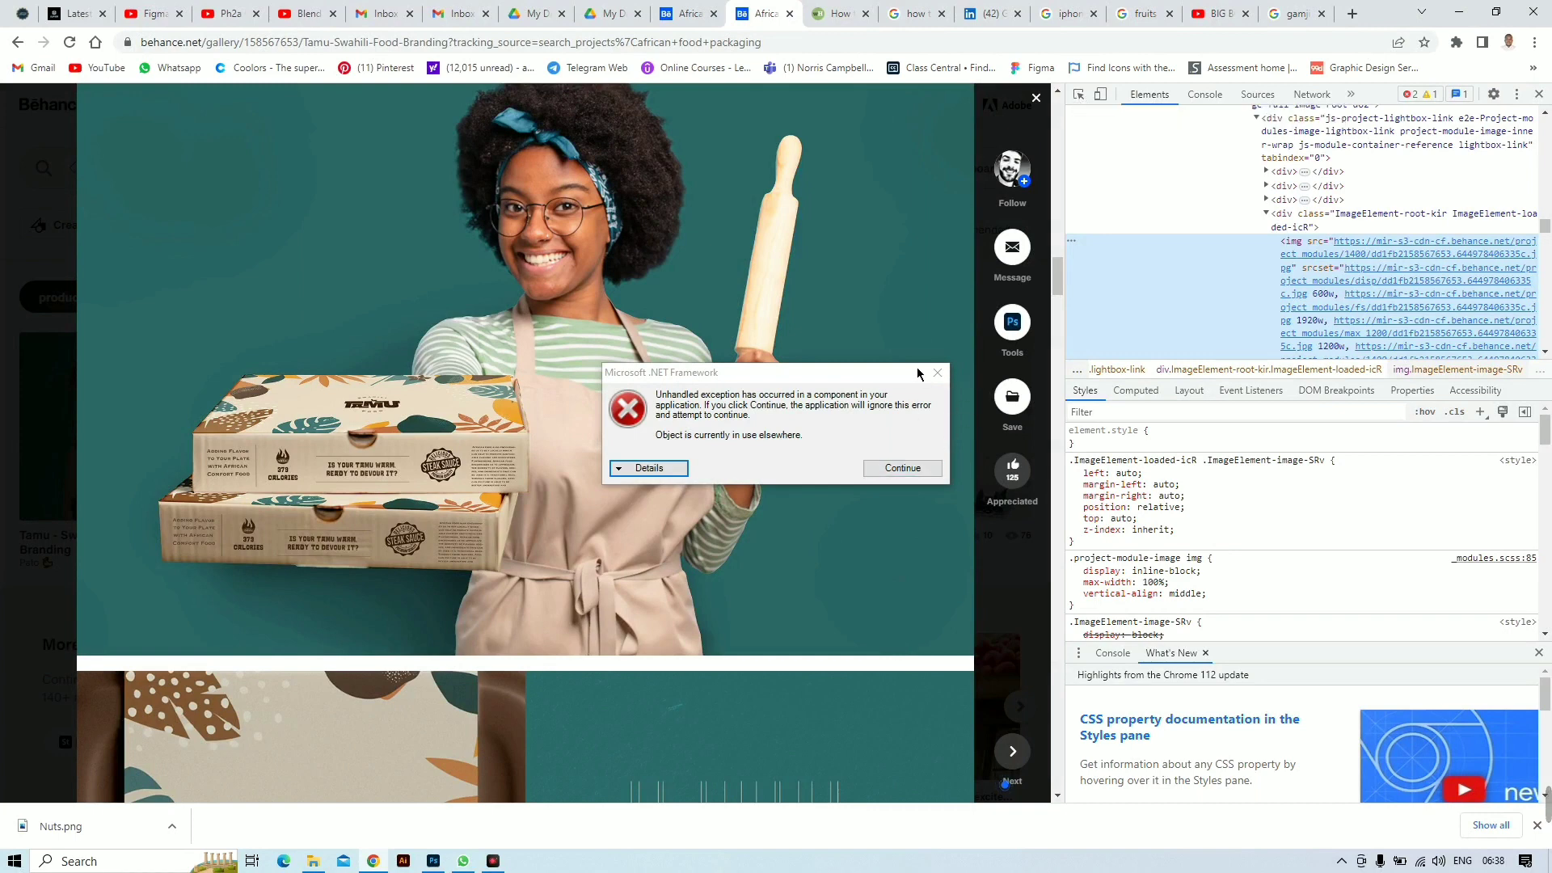
{"action": "left_click", "coordinate": [936, 377]}
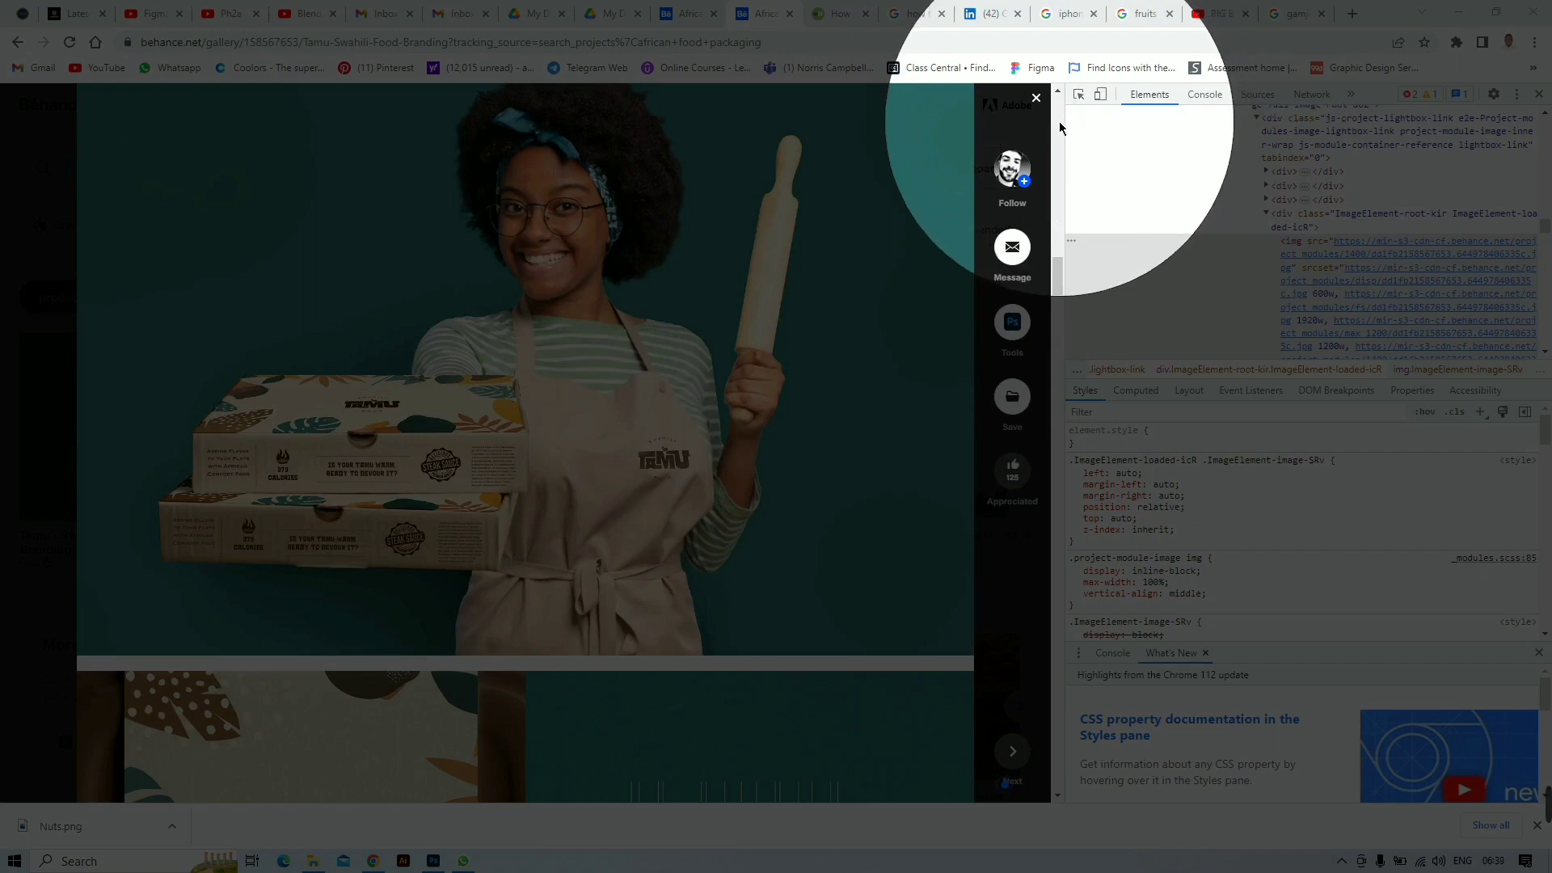
Step: Pick the woman-with-boxes image's element and compare its 1400 × 981 and 1920 × 1346 sources
{"action": "key", "text": "ctrl+shift+c"}
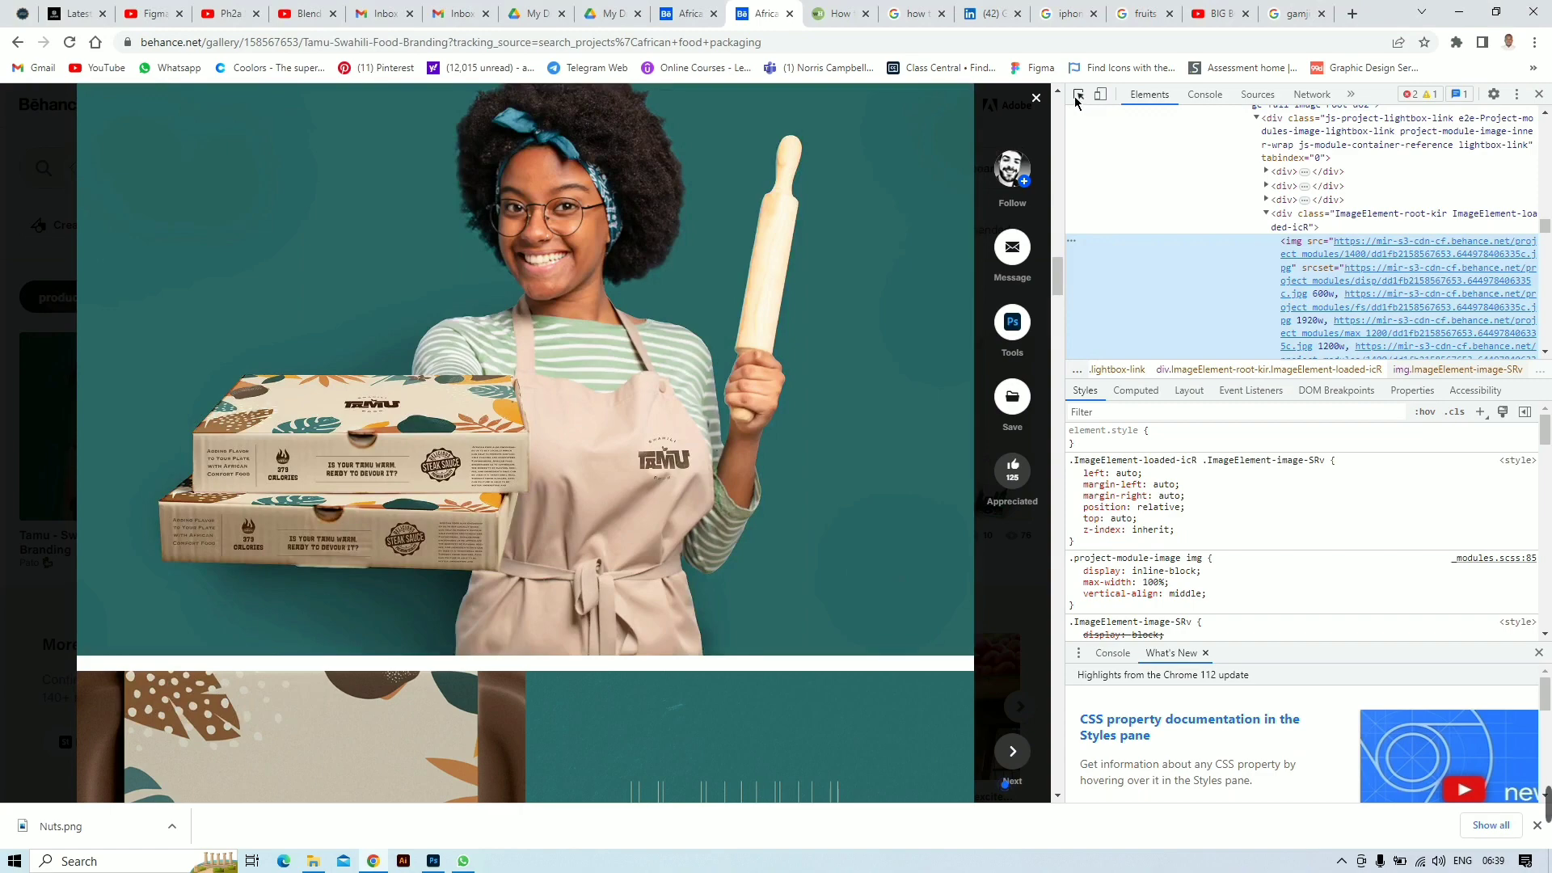
{"action": "scroll", "coordinate": [537, 381], "scroll_direction": "down", "scroll_amount": 5}
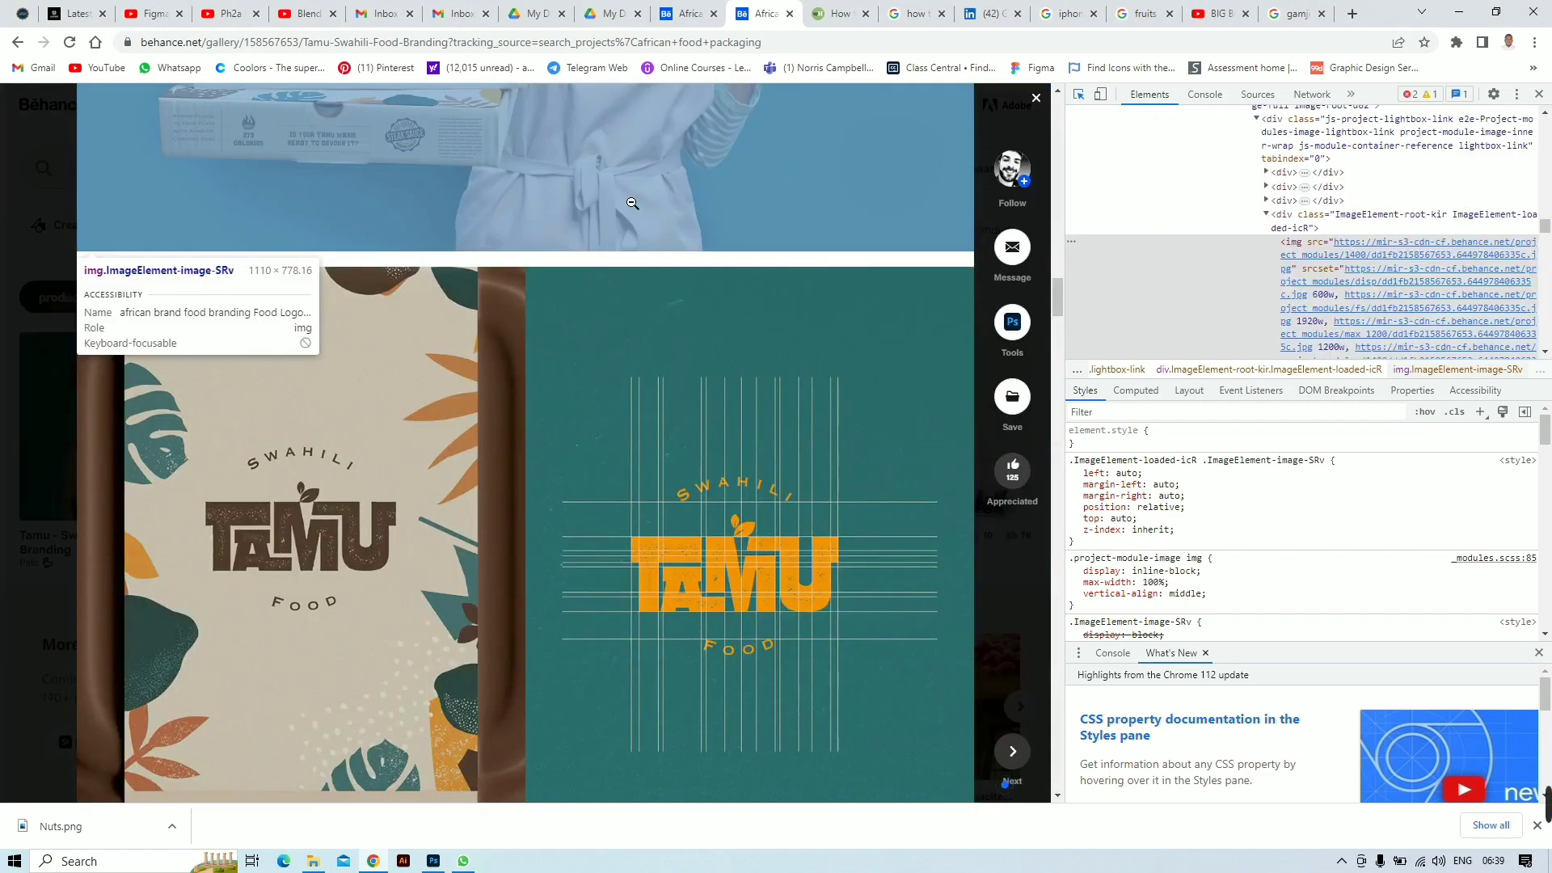
{"action": "scroll", "coordinate": [571, 218], "scroll_direction": "up", "scroll_amount": 5}
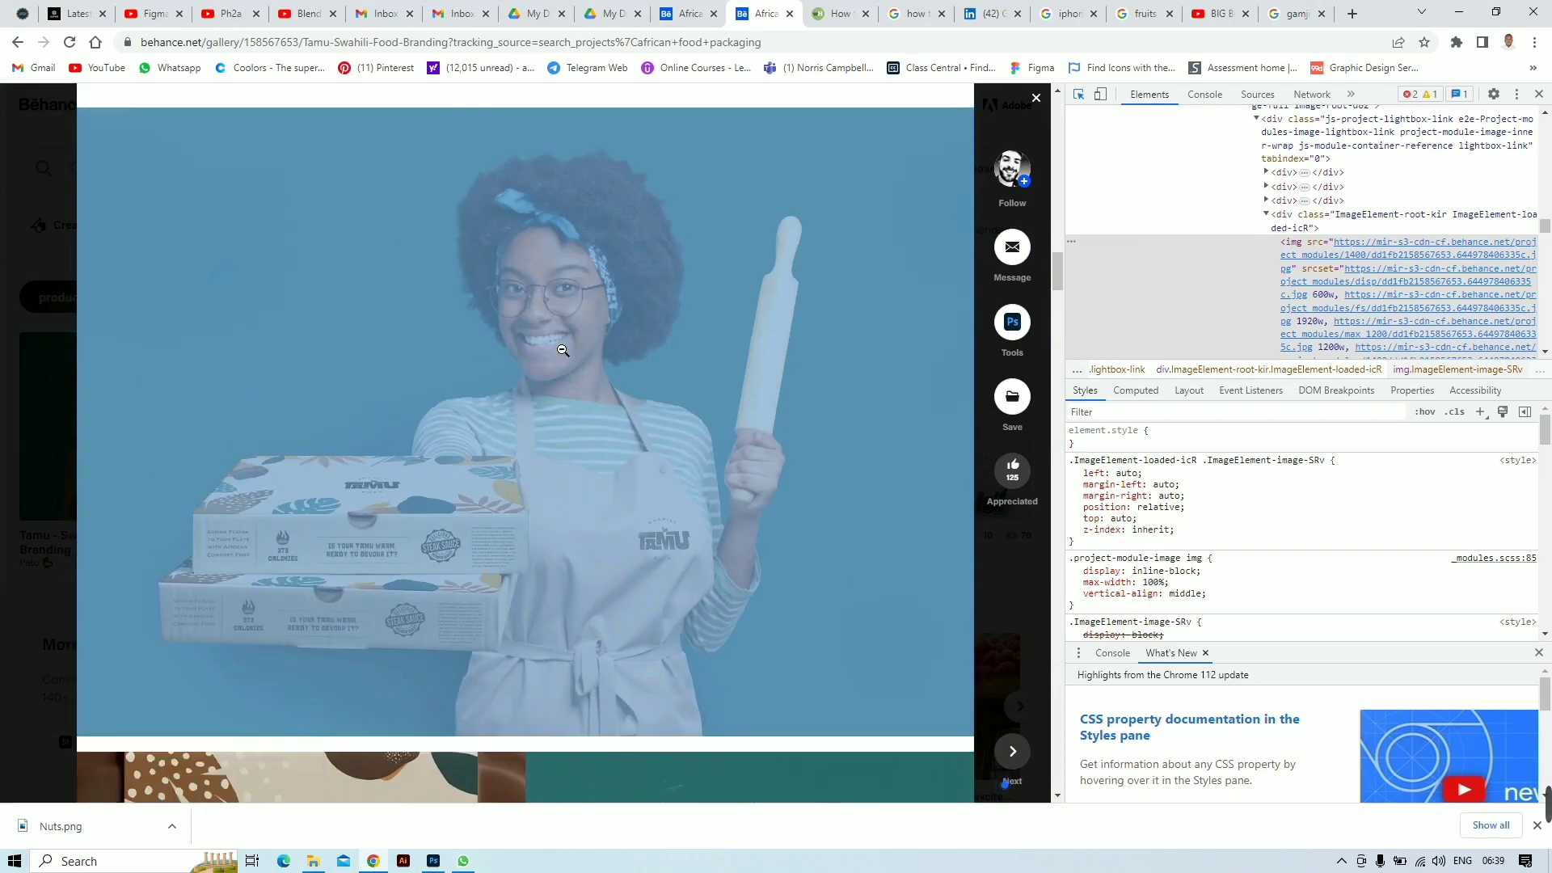
{"action": "left_click", "coordinate": [562, 350]}
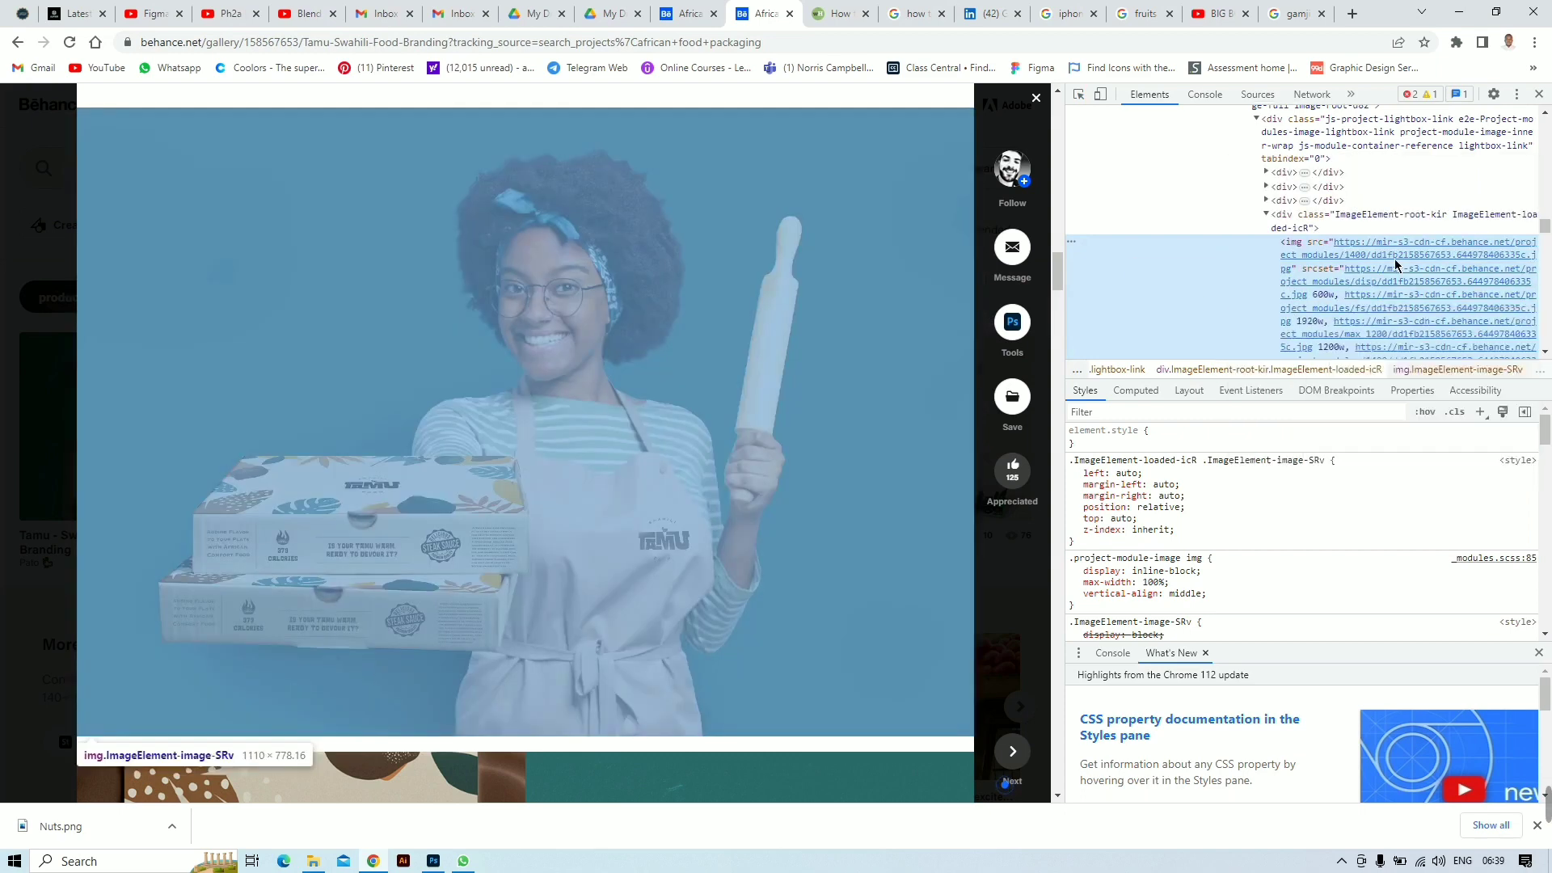
{"action": "mouse_move", "coordinate": [1395, 264]}
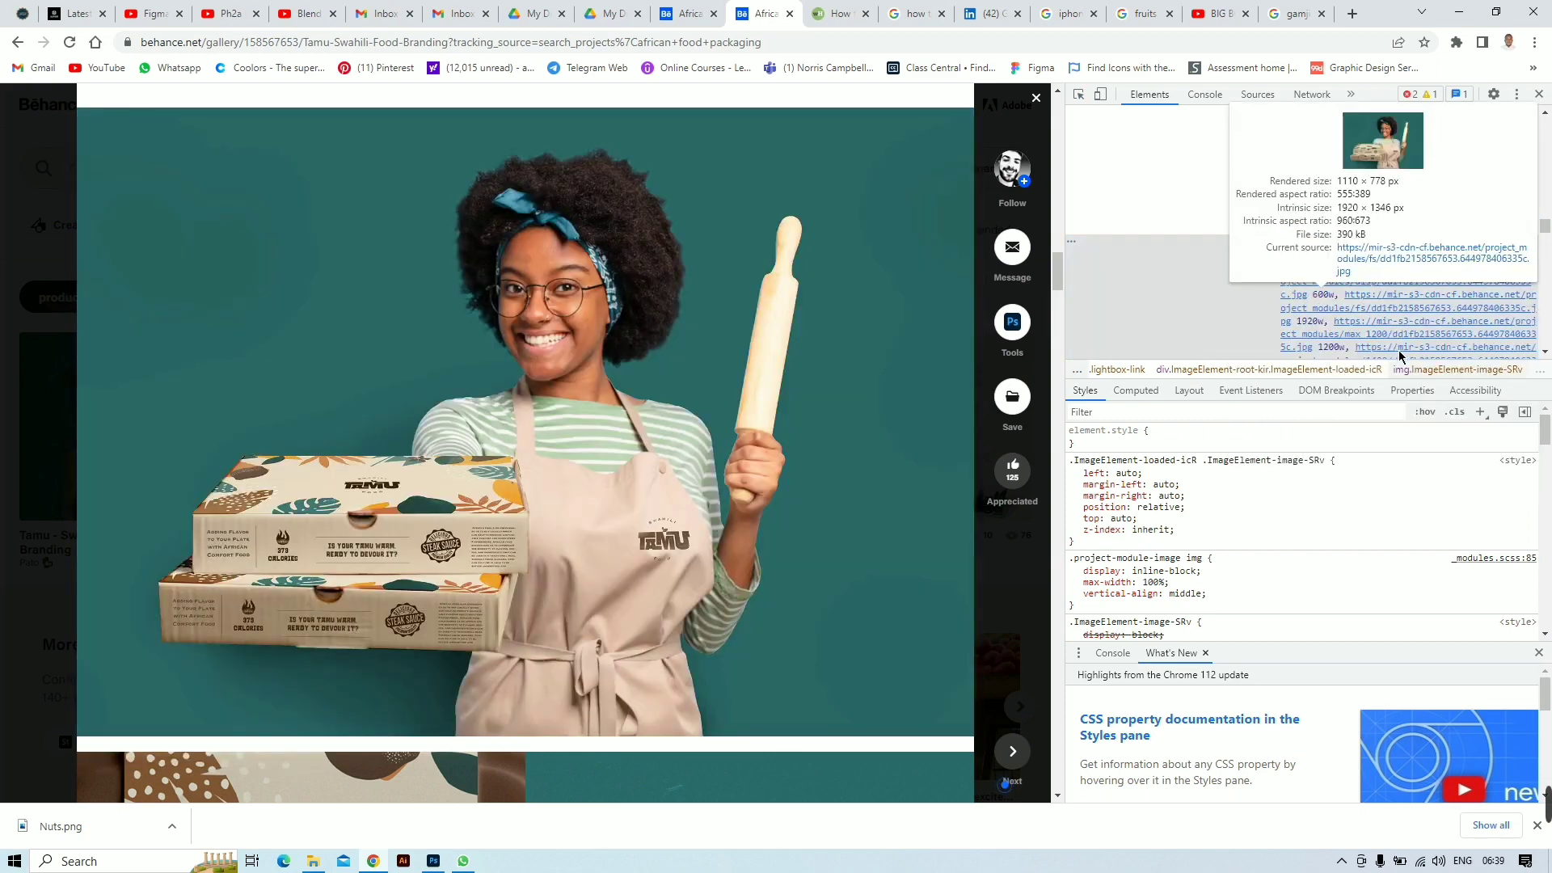
{"action": "scroll", "coordinate": [1399, 283], "scroll_direction": "down", "scroll_amount": 3}
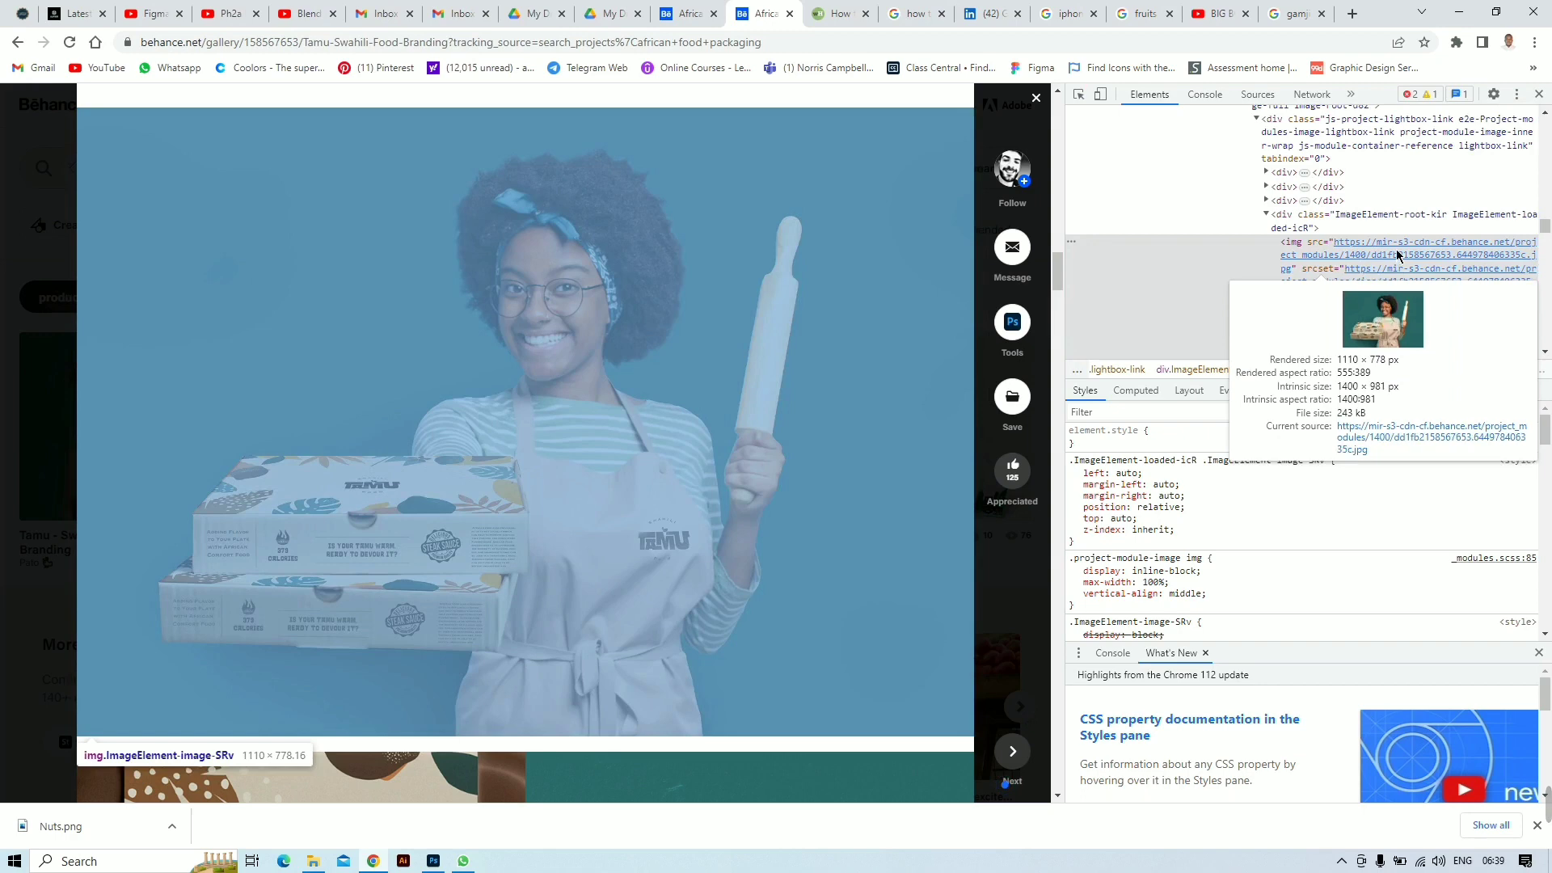
{"action": "scroll", "coordinate": [1385, 267], "scroll_direction": "up", "scroll_amount": 5}
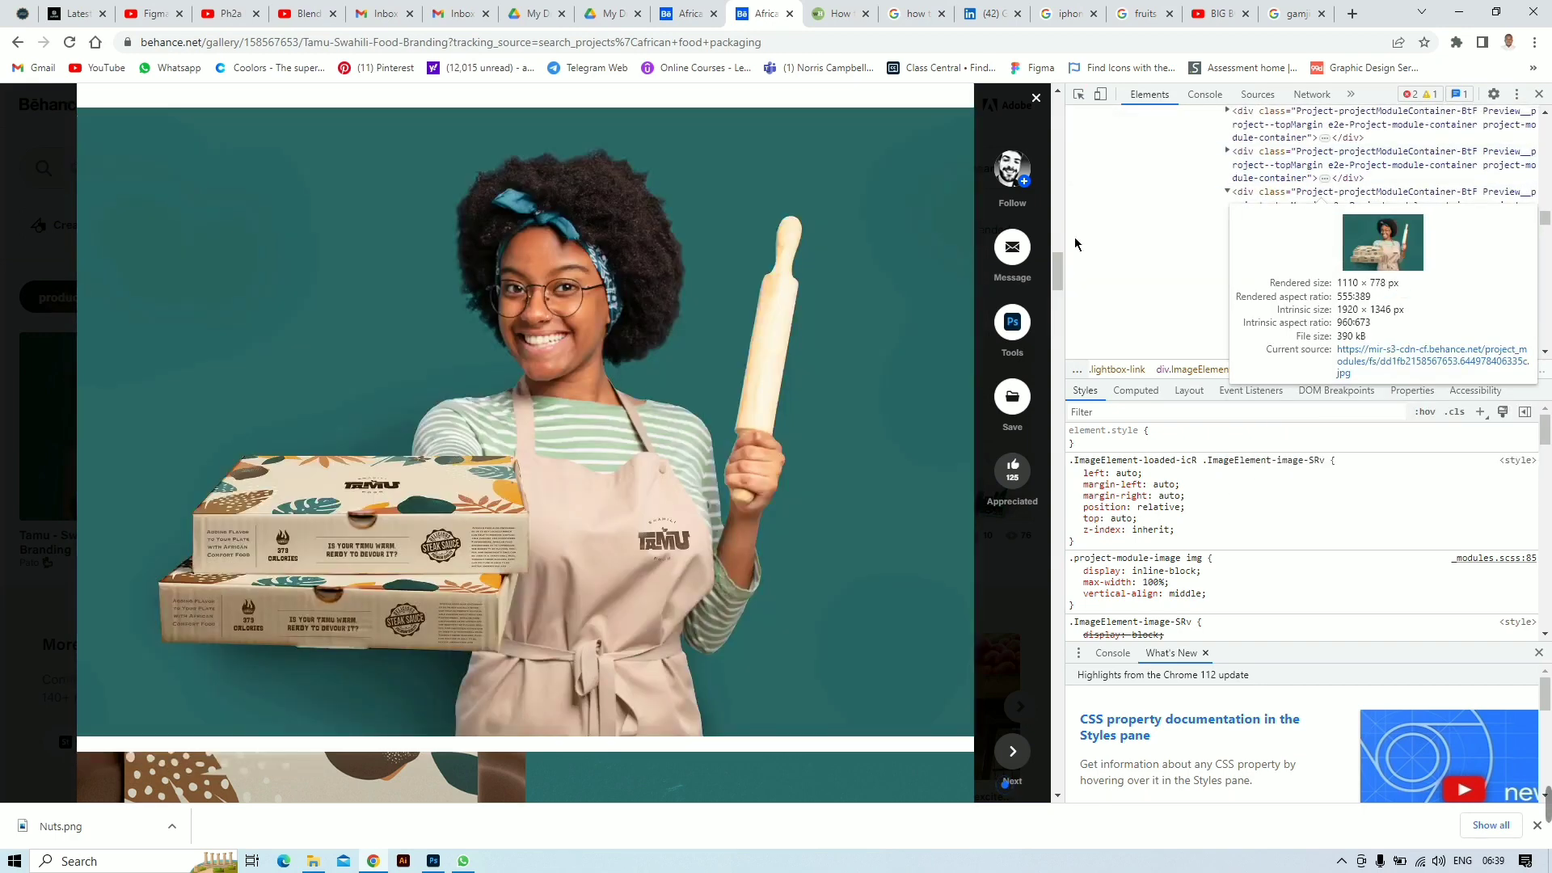
{"action": "scroll", "coordinate": [1394, 234], "scroll_direction": "down", "scroll_amount": 5}
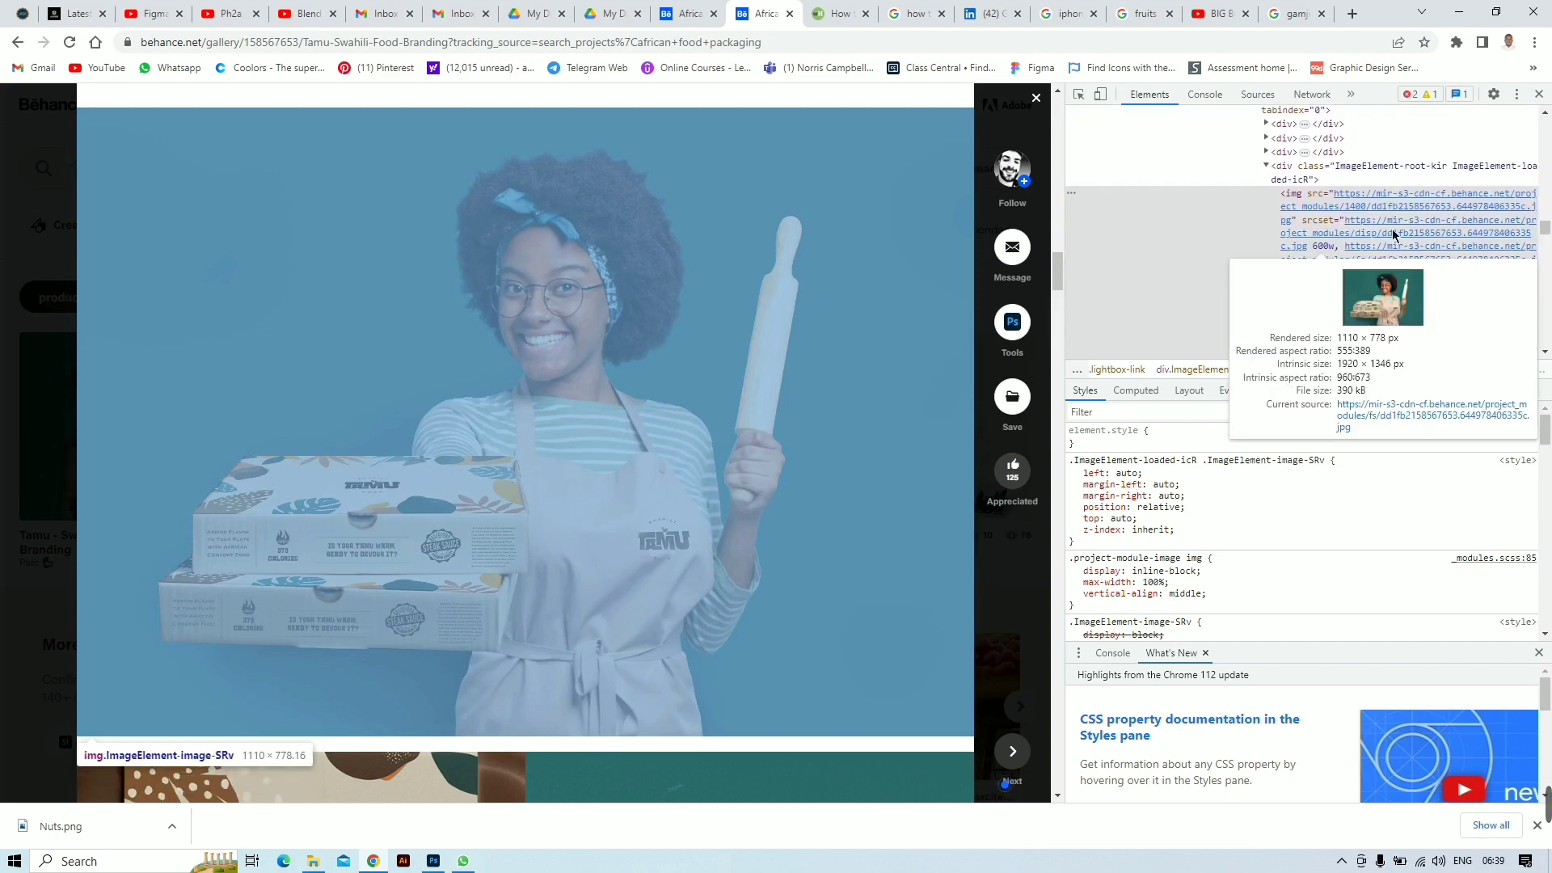
{"action": "scroll", "coordinate": [1390, 230], "scroll_direction": "down", "scroll_amount": 1}
Step: Open the image alone, save it over Woman.jpg in behance mocks, and drag it into Photoshop
{"action": "left_click", "coordinate": [1403, 267]}
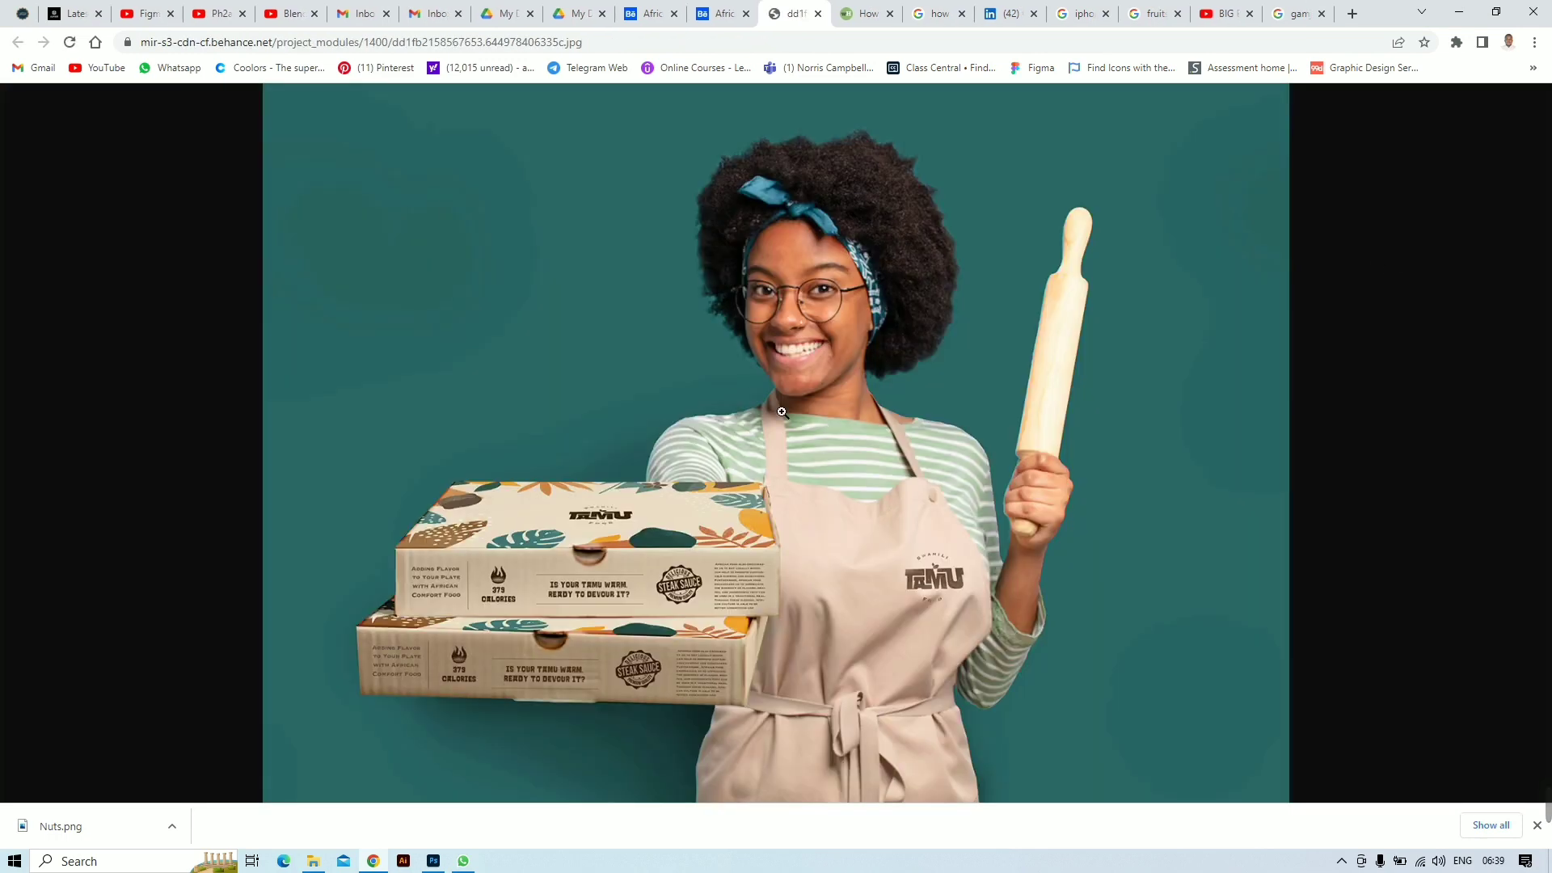
{"action": "right_click", "coordinate": [833, 307]}
{"action": "left_click", "coordinate": [857, 355]}
{"action": "right_click", "coordinate": [836, 298]}
{"action": "left_click", "coordinate": [862, 326]}
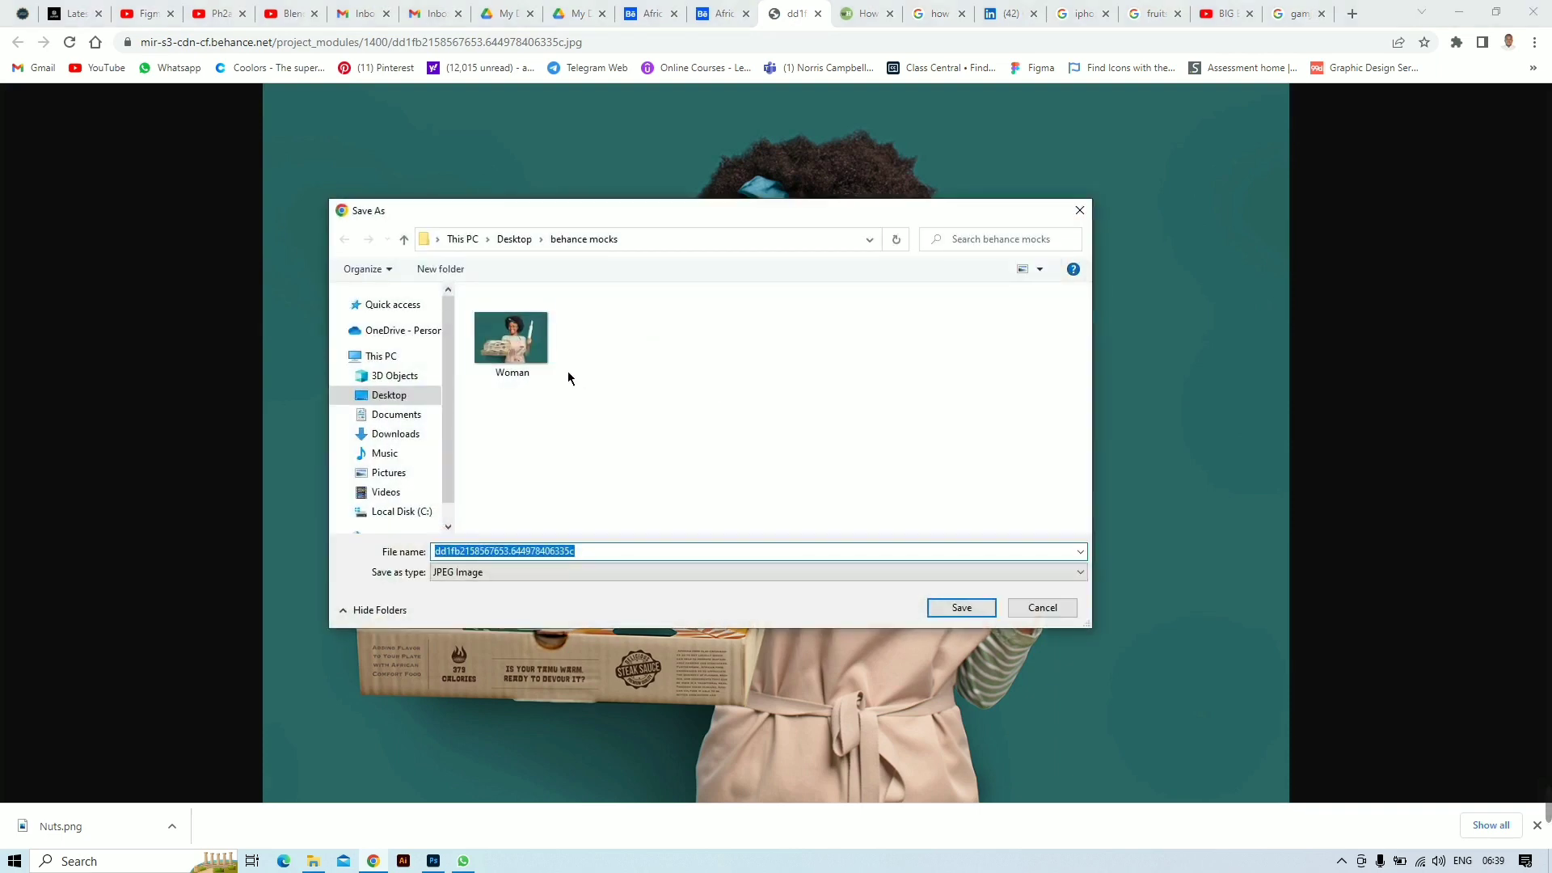
{"action": "left_click", "coordinate": [526, 344]}
{"action": "left_click", "coordinate": [961, 608]}
{"action": "left_click", "coordinate": [826, 443]}
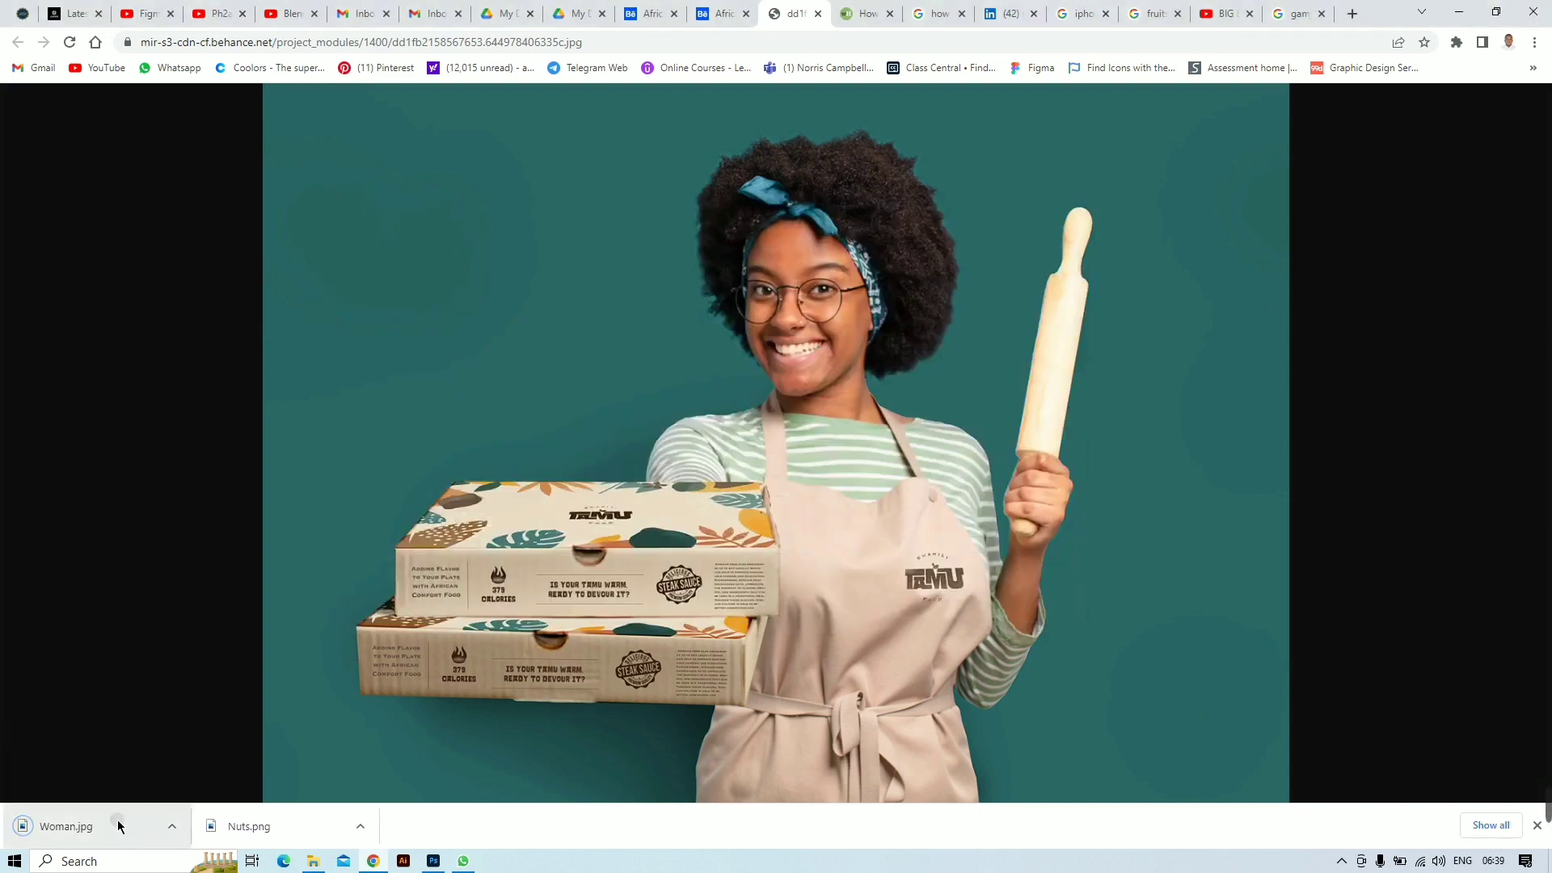
{"action": "left_click_drag", "start_coordinate": [118, 825], "coordinate": [712, 412]}
Step: Scale the Woman layer to 148.11% so it fills the canvas, then return to Chrome
{"action": "left_click", "coordinate": [802, 35]}
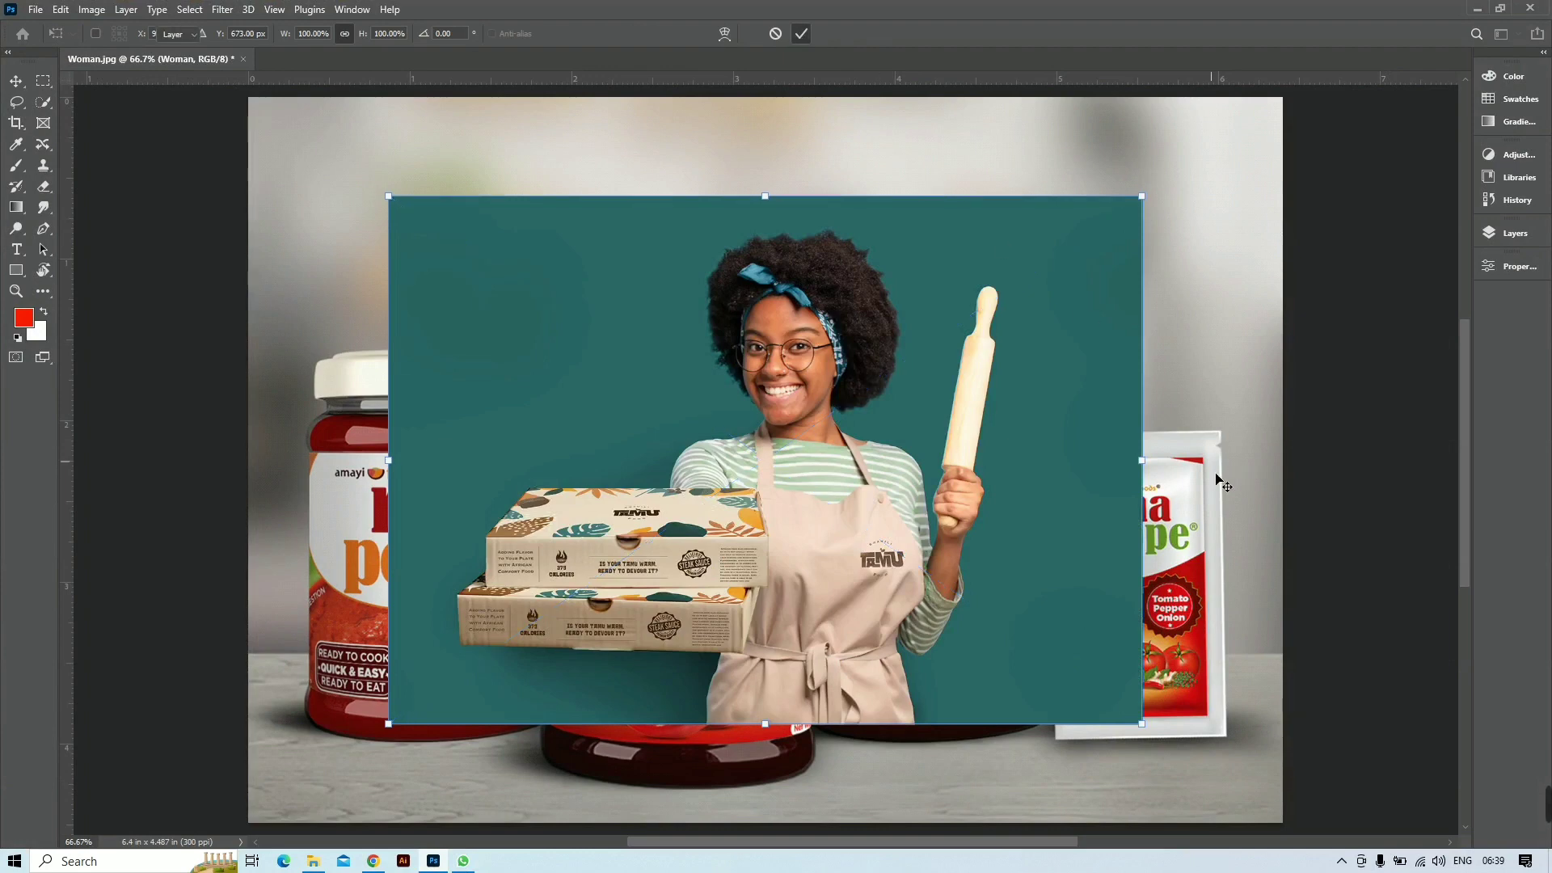
{"action": "key", "text": "ctrl+t"}
{"action": "left_click_drag", "start_coordinate": [1142, 460], "coordinate": [1421, 408]}
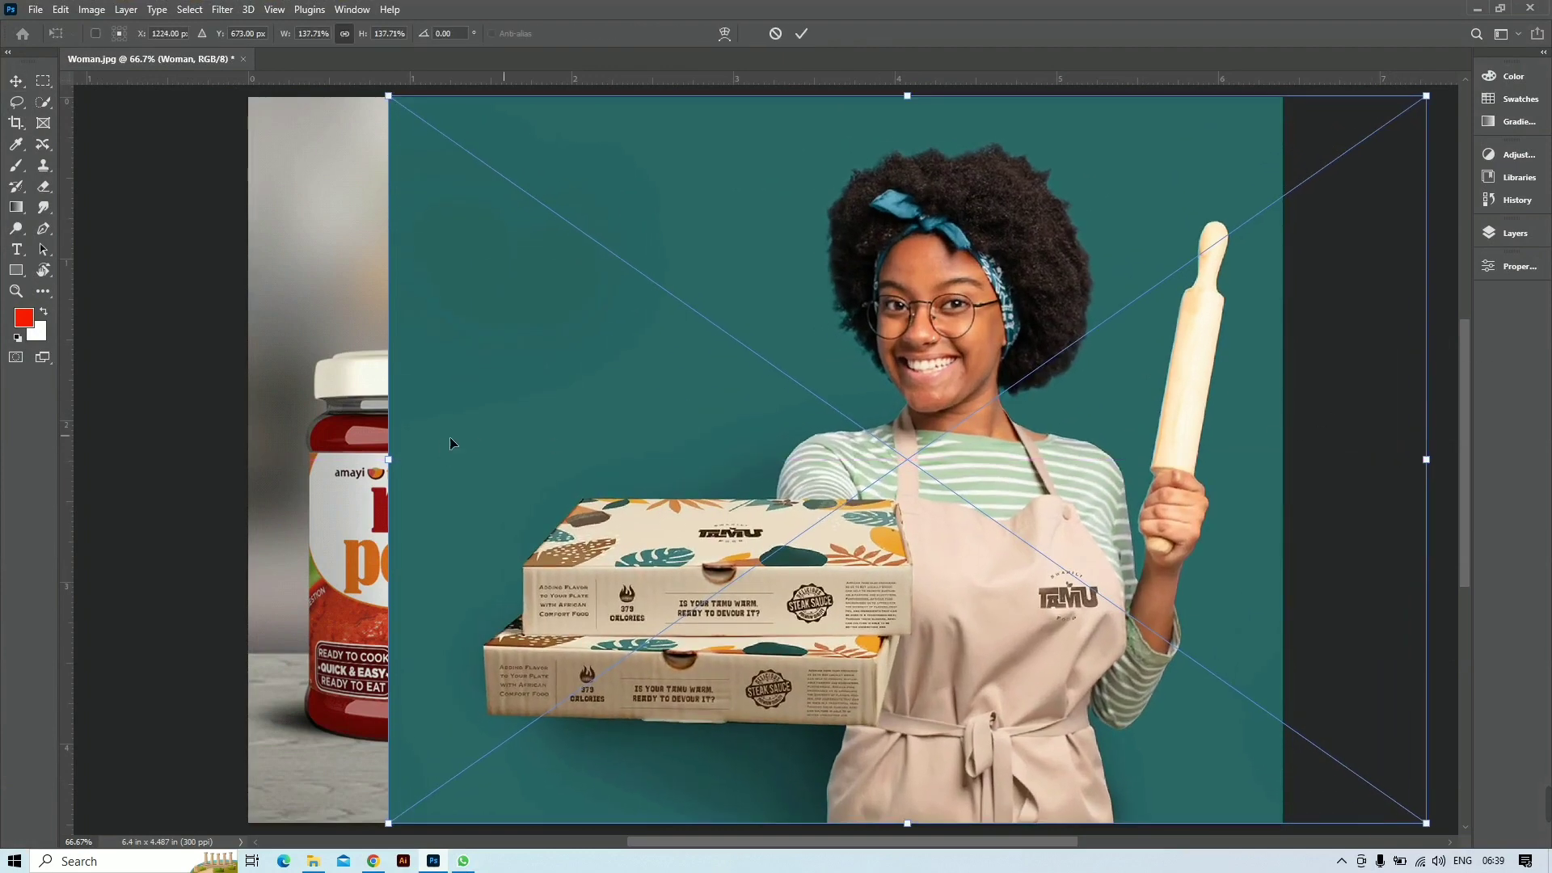
{"action": "left_click_drag", "start_coordinate": [450, 443], "coordinate": [304, 444]}
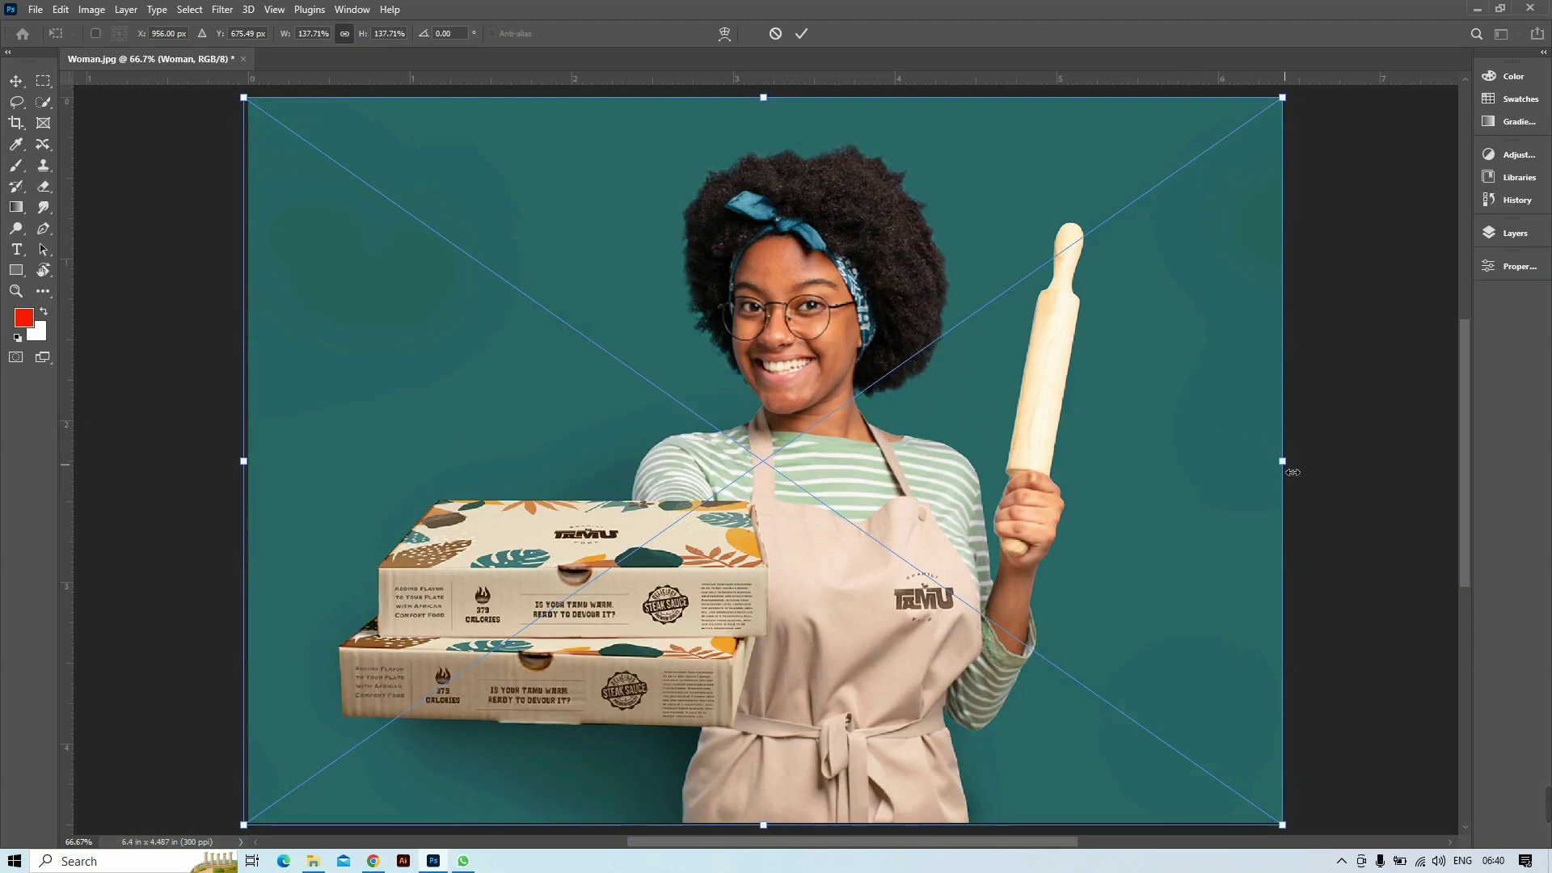
{"action": "left_click_drag", "start_coordinate": [1293, 472], "coordinate": [1361, 461]}
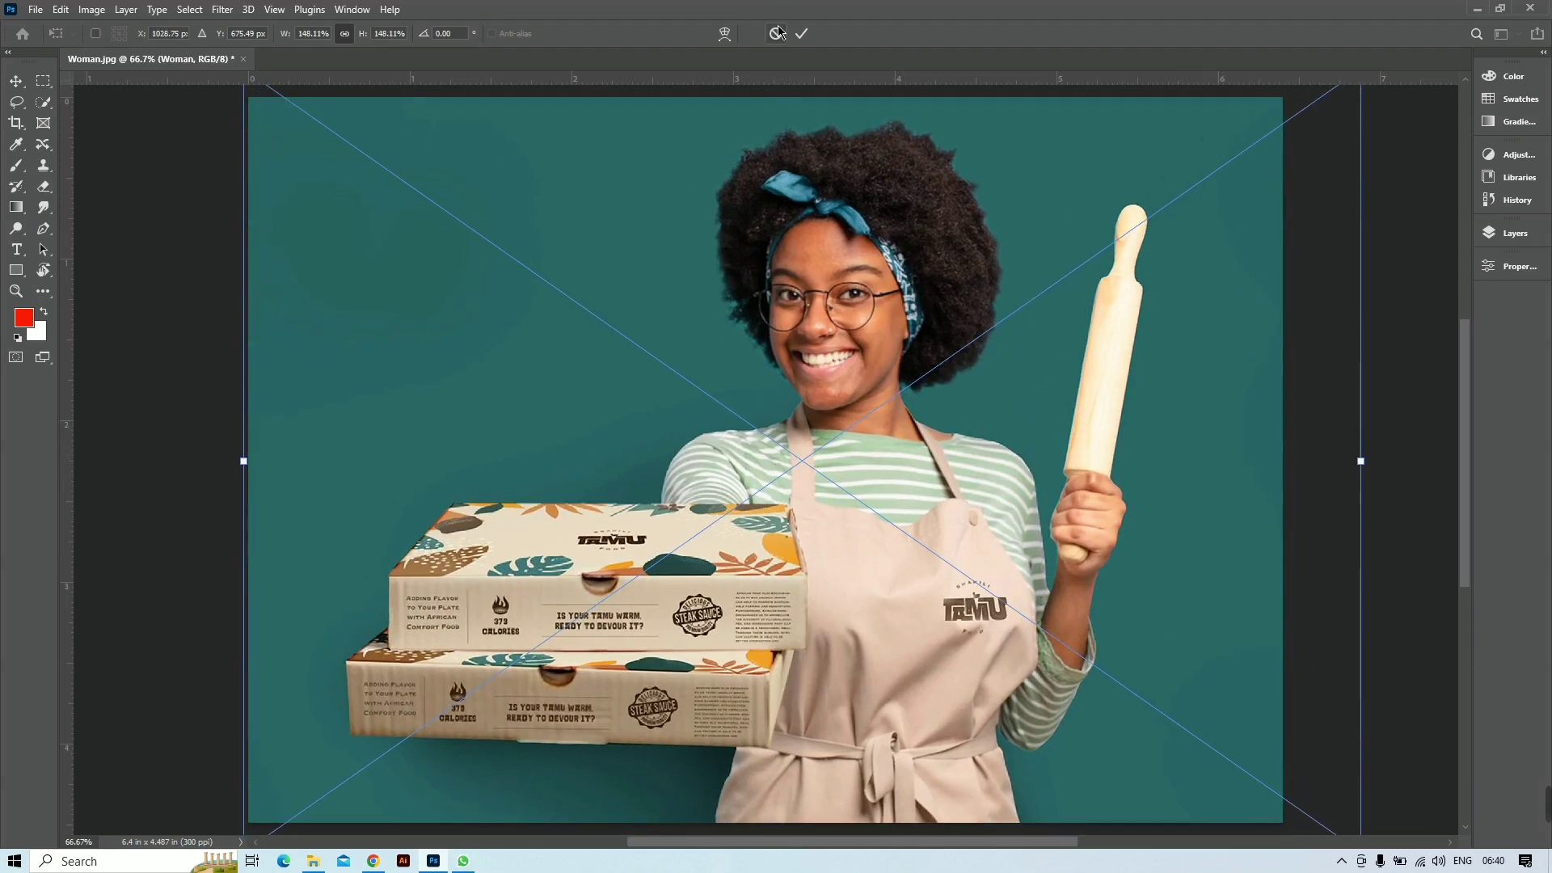
{"action": "left_click_drag", "start_coordinate": [771, 416], "coordinate": [750, 413]}
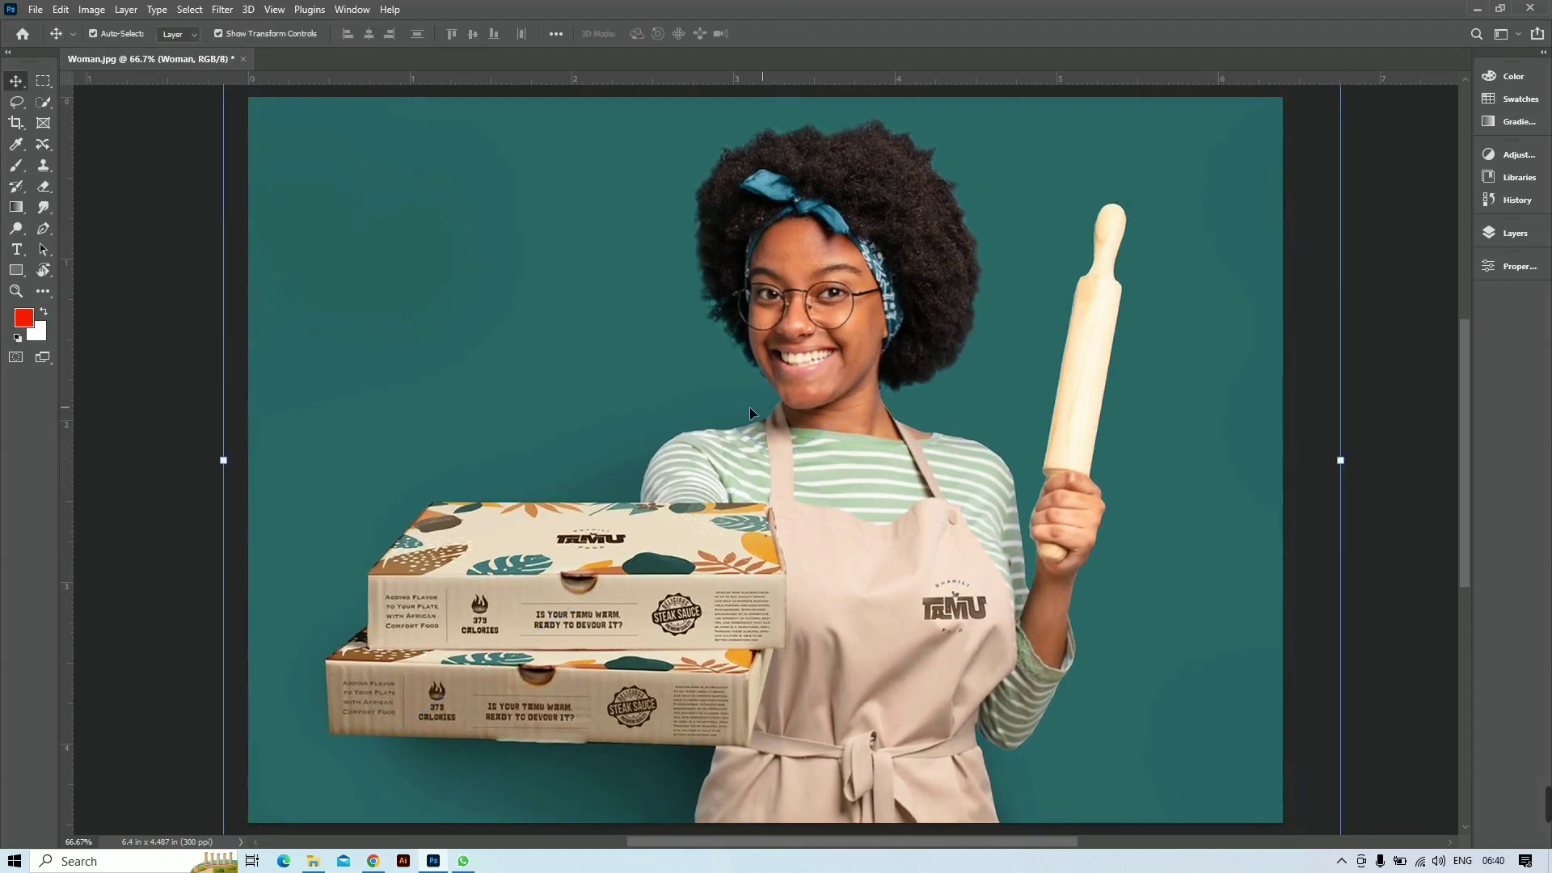
{"action": "left_click", "coordinate": [133, 285]}
{"action": "scroll", "coordinate": [800, 440], "scroll_direction": "down", "scroll_amount": 1}
{"action": "key", "text": "alt+Tab"}
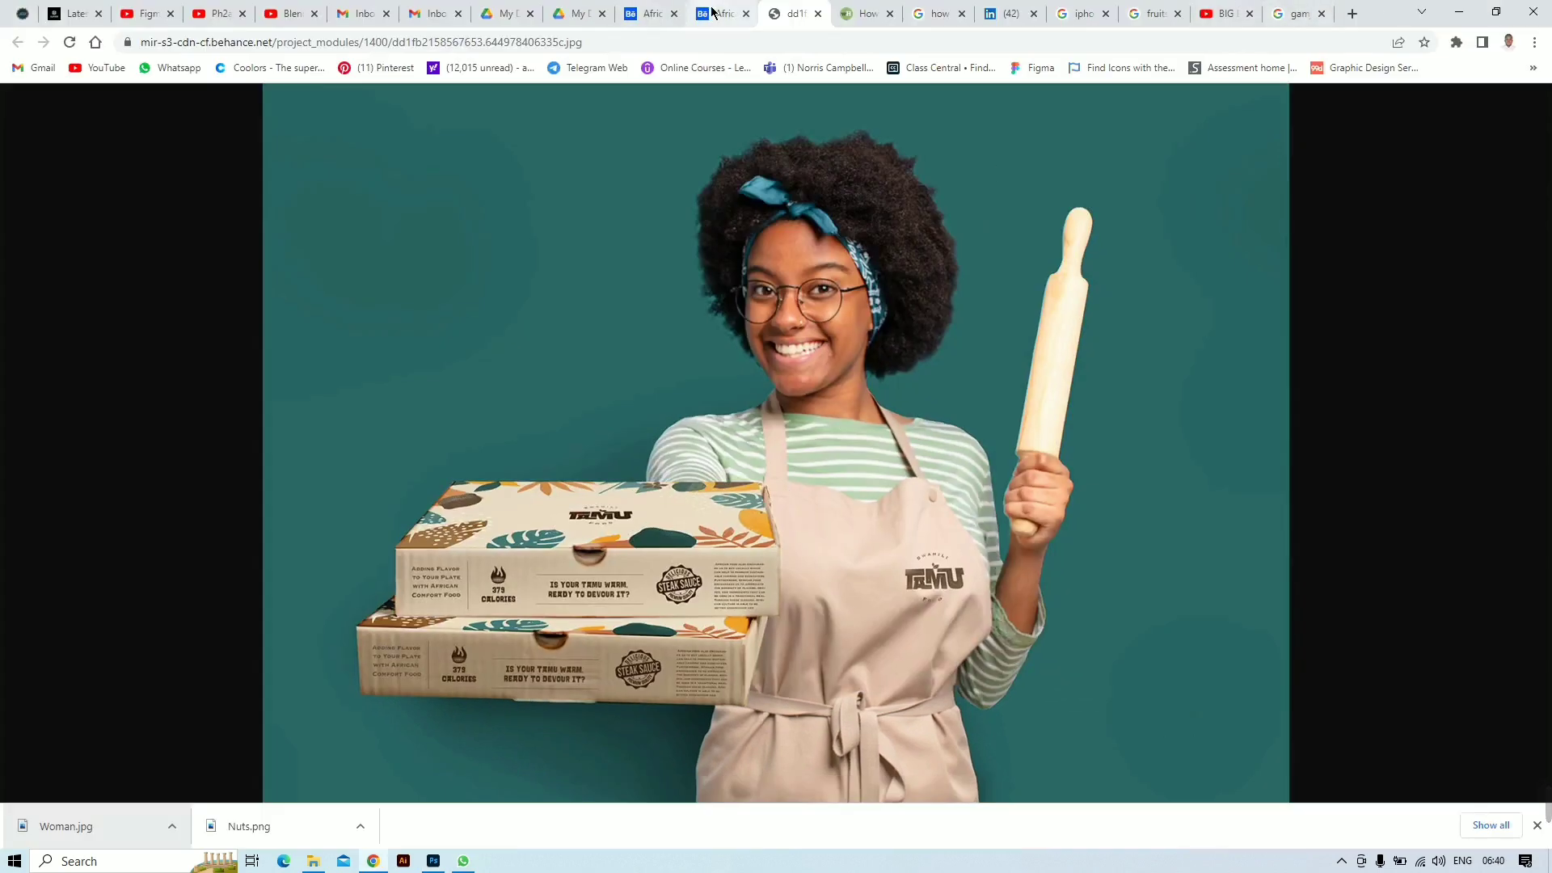
Step: On the Tamu project tab, close DevTools and scroll to the 'Is Your Tamu Warm' rice image
{"action": "left_click", "coordinate": [722, 14]}
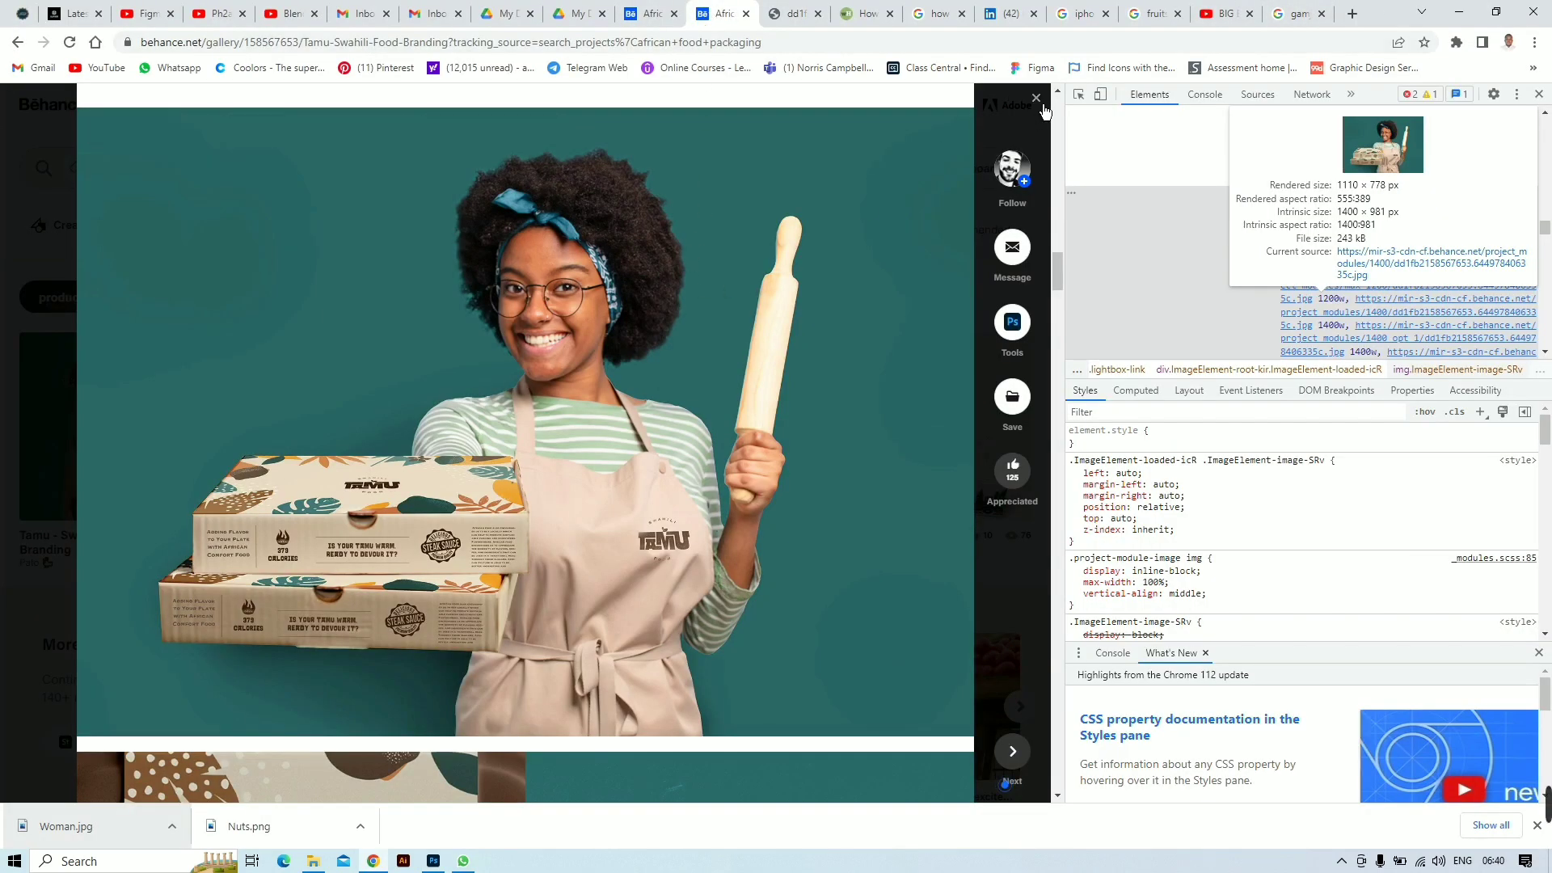
{"action": "left_click", "coordinate": [1539, 95]}
{"action": "scroll", "coordinate": [881, 338], "scroll_direction": "down", "scroll_amount": 15}
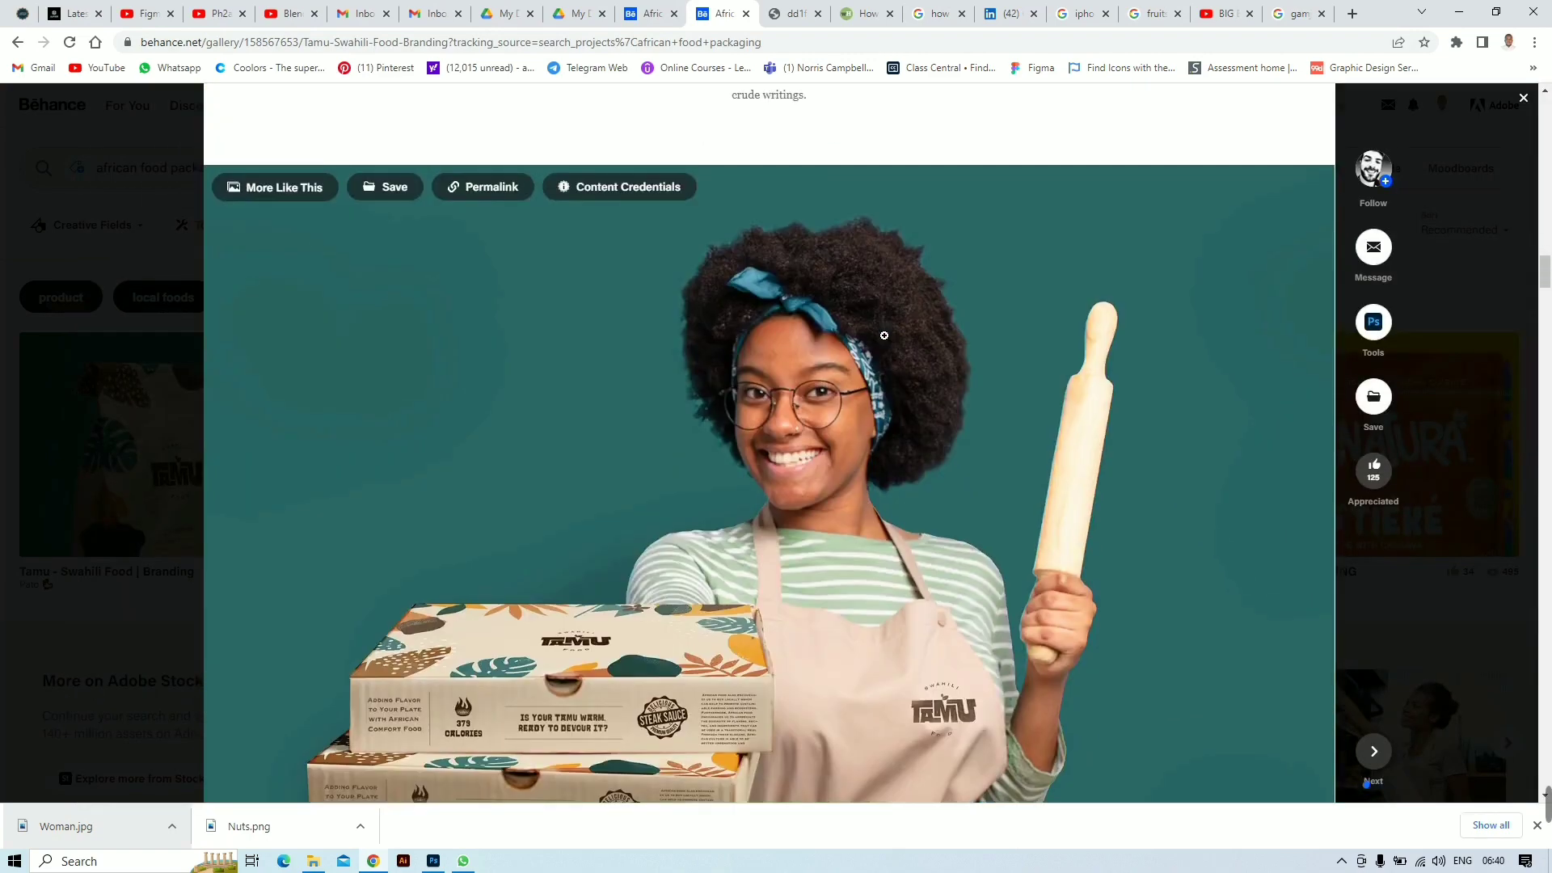
{"action": "scroll", "coordinate": [871, 342], "scroll_direction": "down", "scroll_amount": 10}
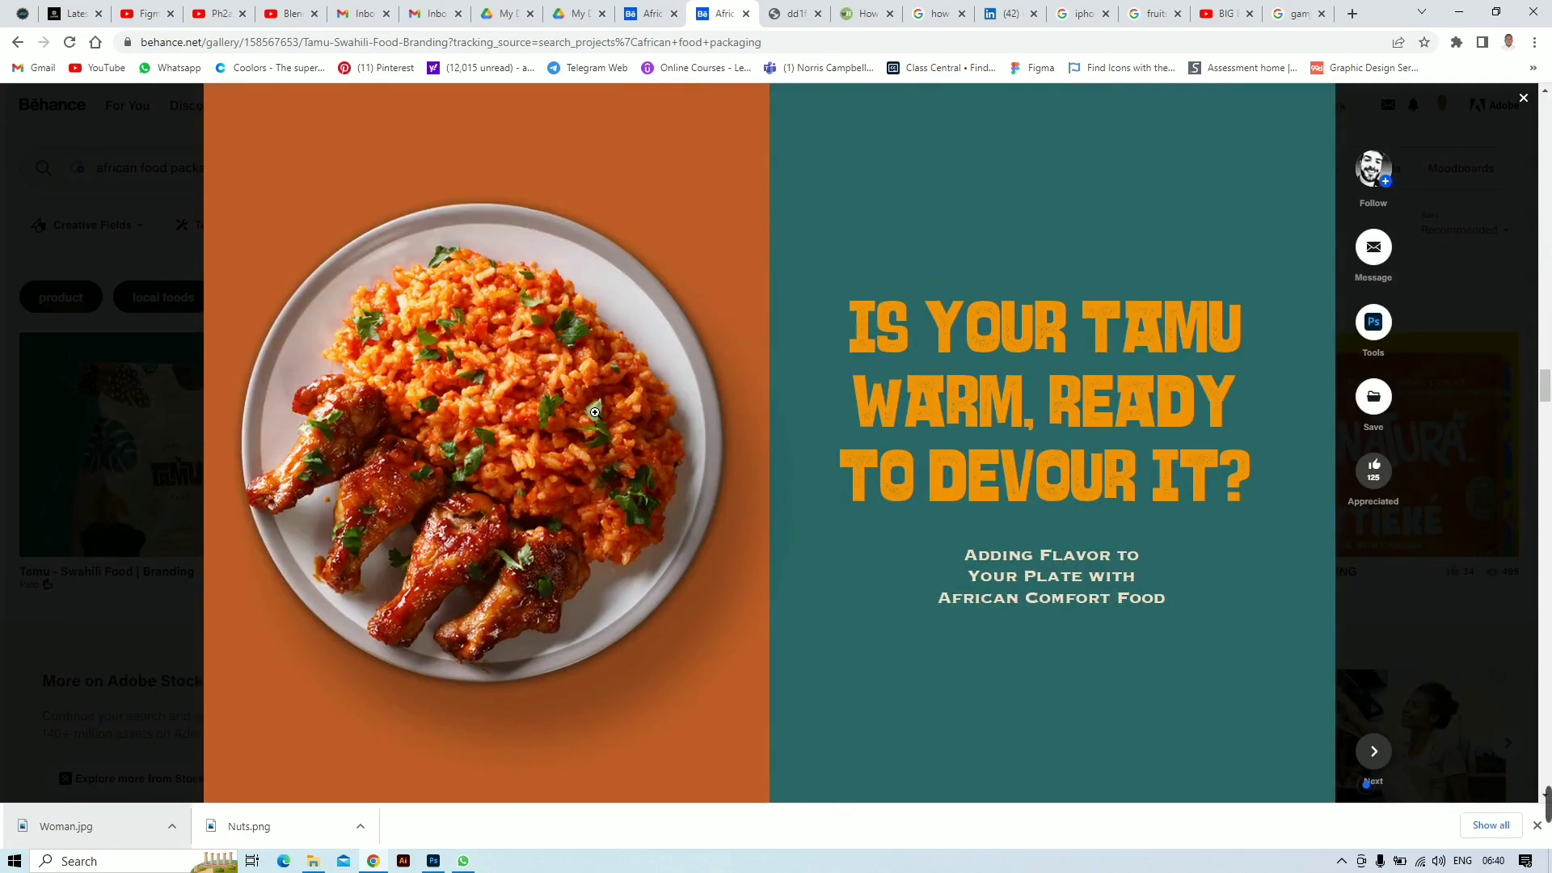
{"action": "key", "text": "alt+Tab"}
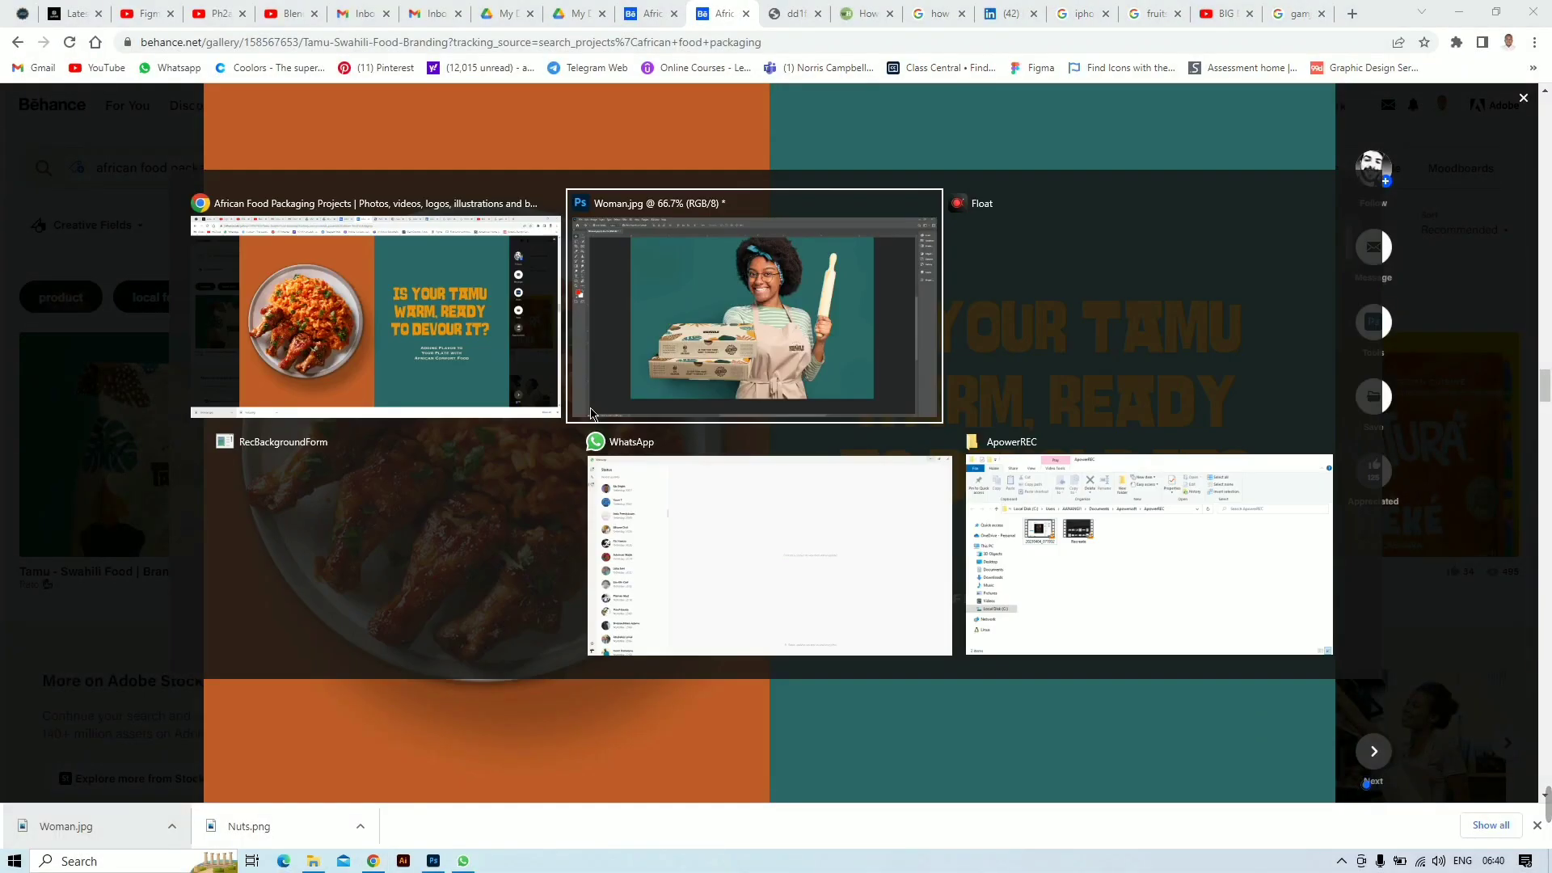
{"action": "key", "text": "ctrl+v"}
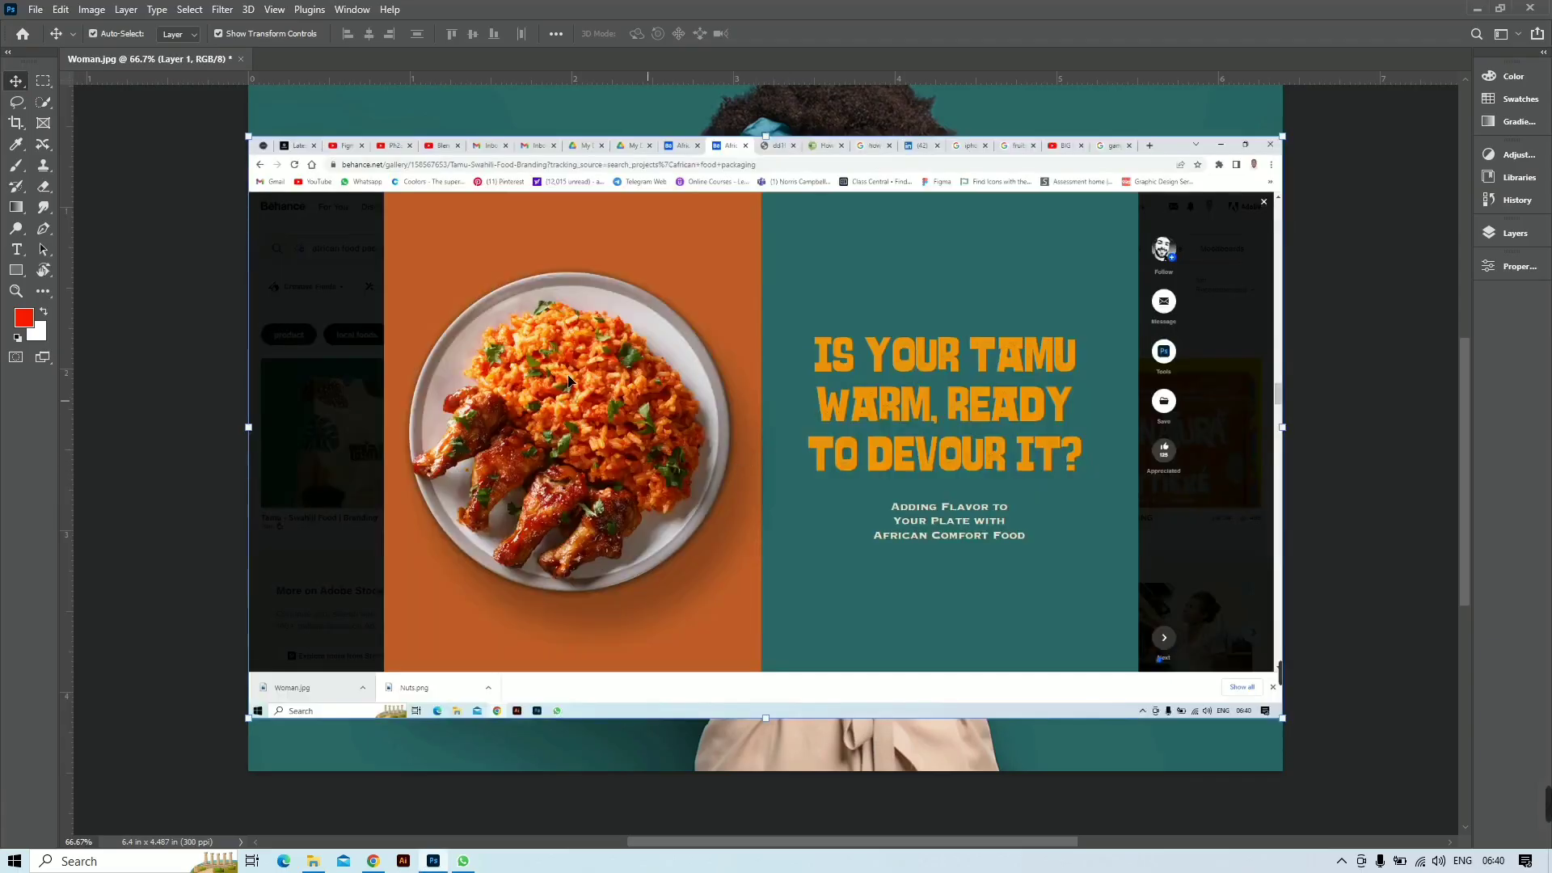
{"action": "left_click", "coordinate": [39, 83]}
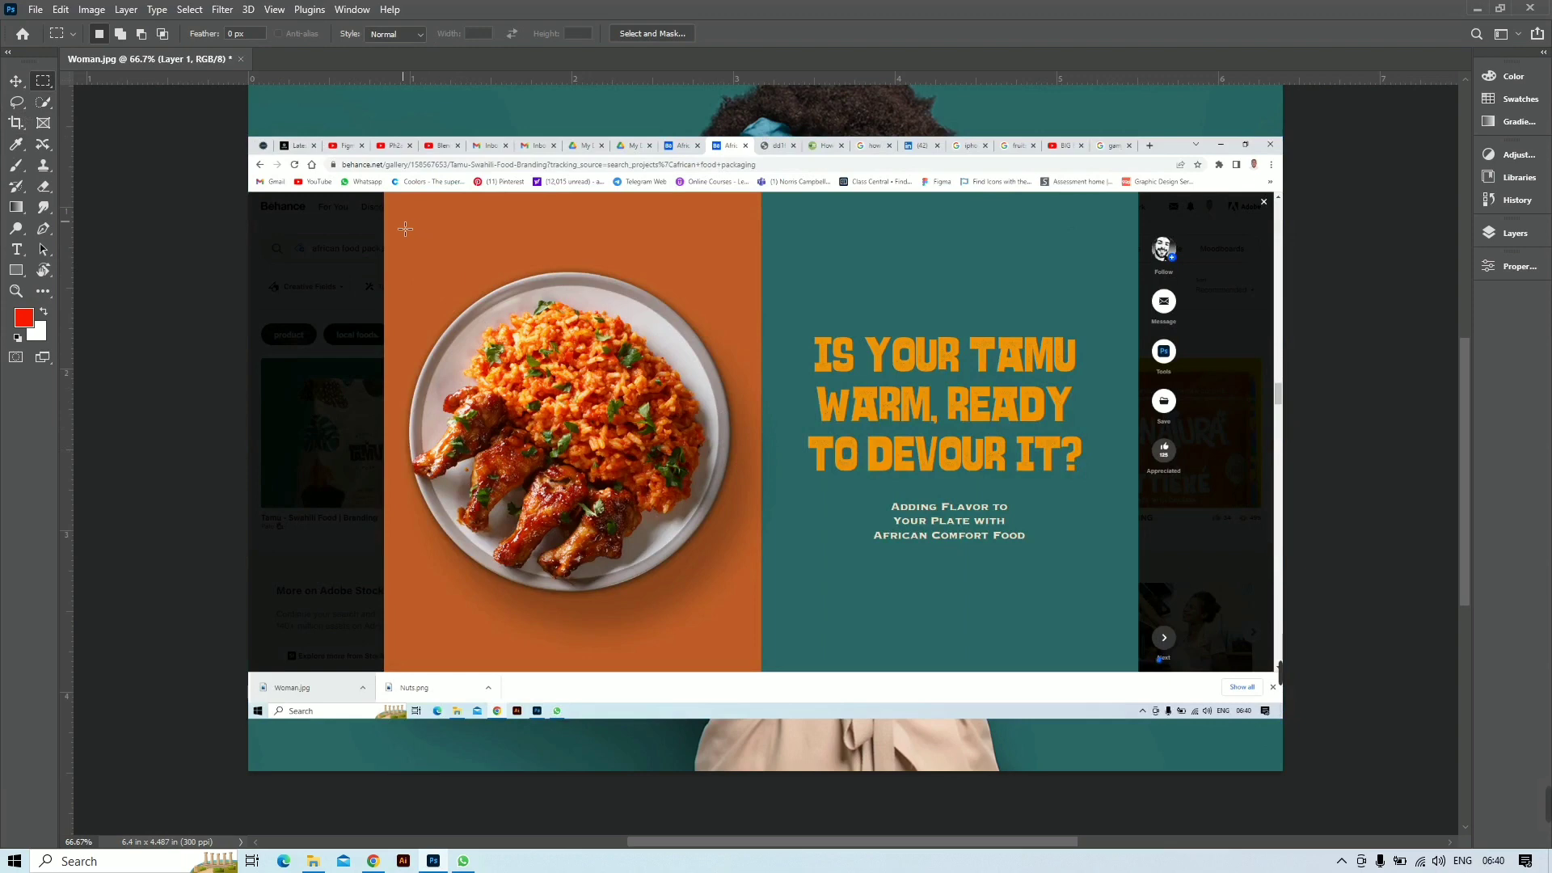
{"action": "left_click_drag", "start_coordinate": [394, 219], "coordinate": [742, 630]}
{"action": "left_click", "coordinate": [1513, 233]}
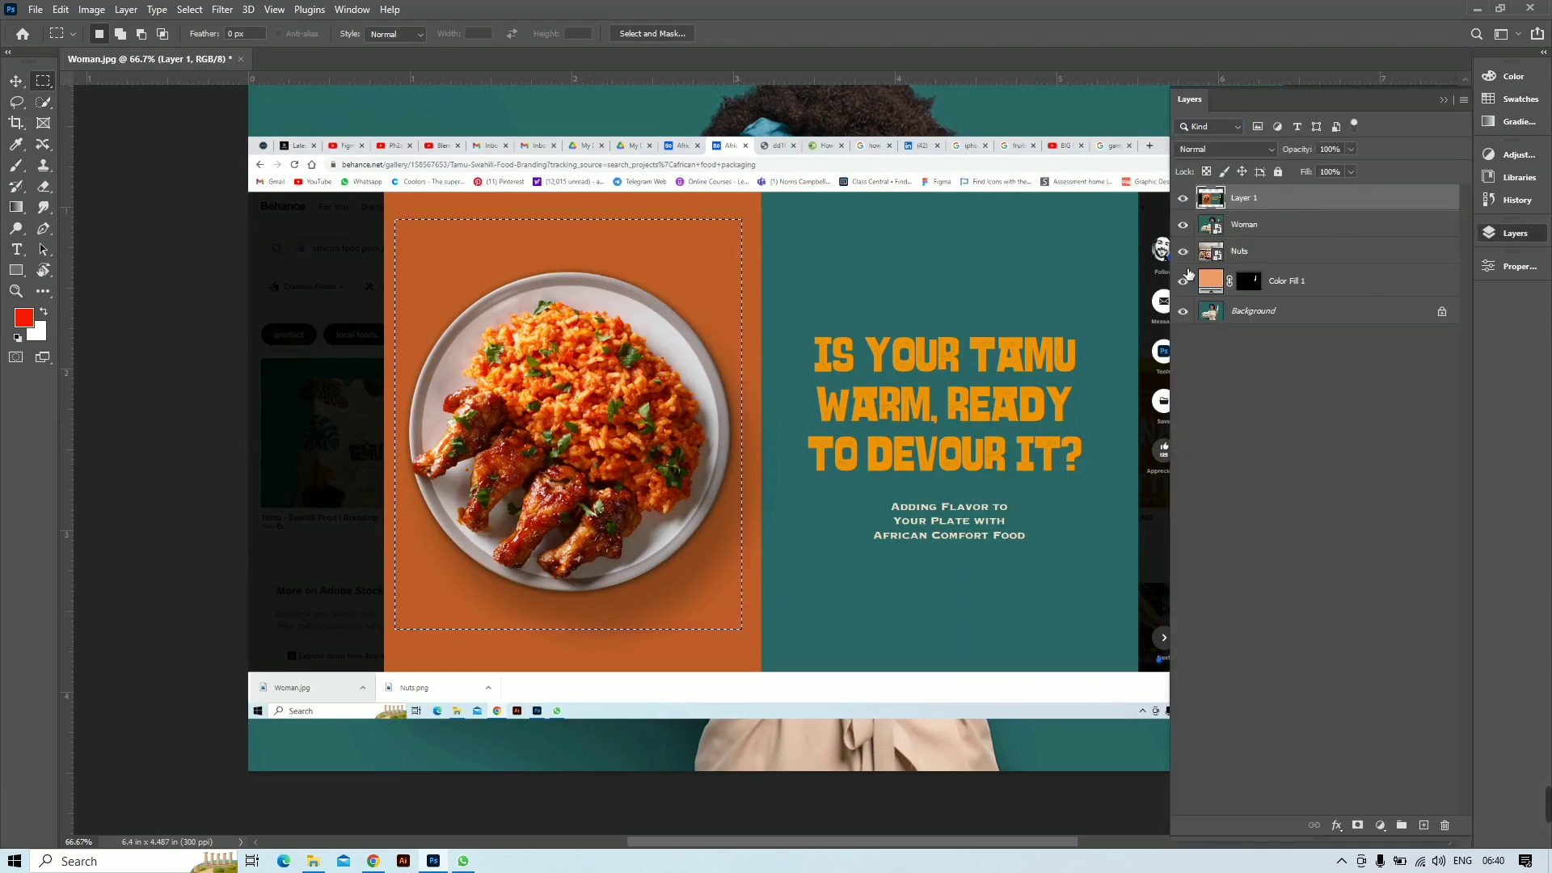
{"action": "key", "text": "Delete"}
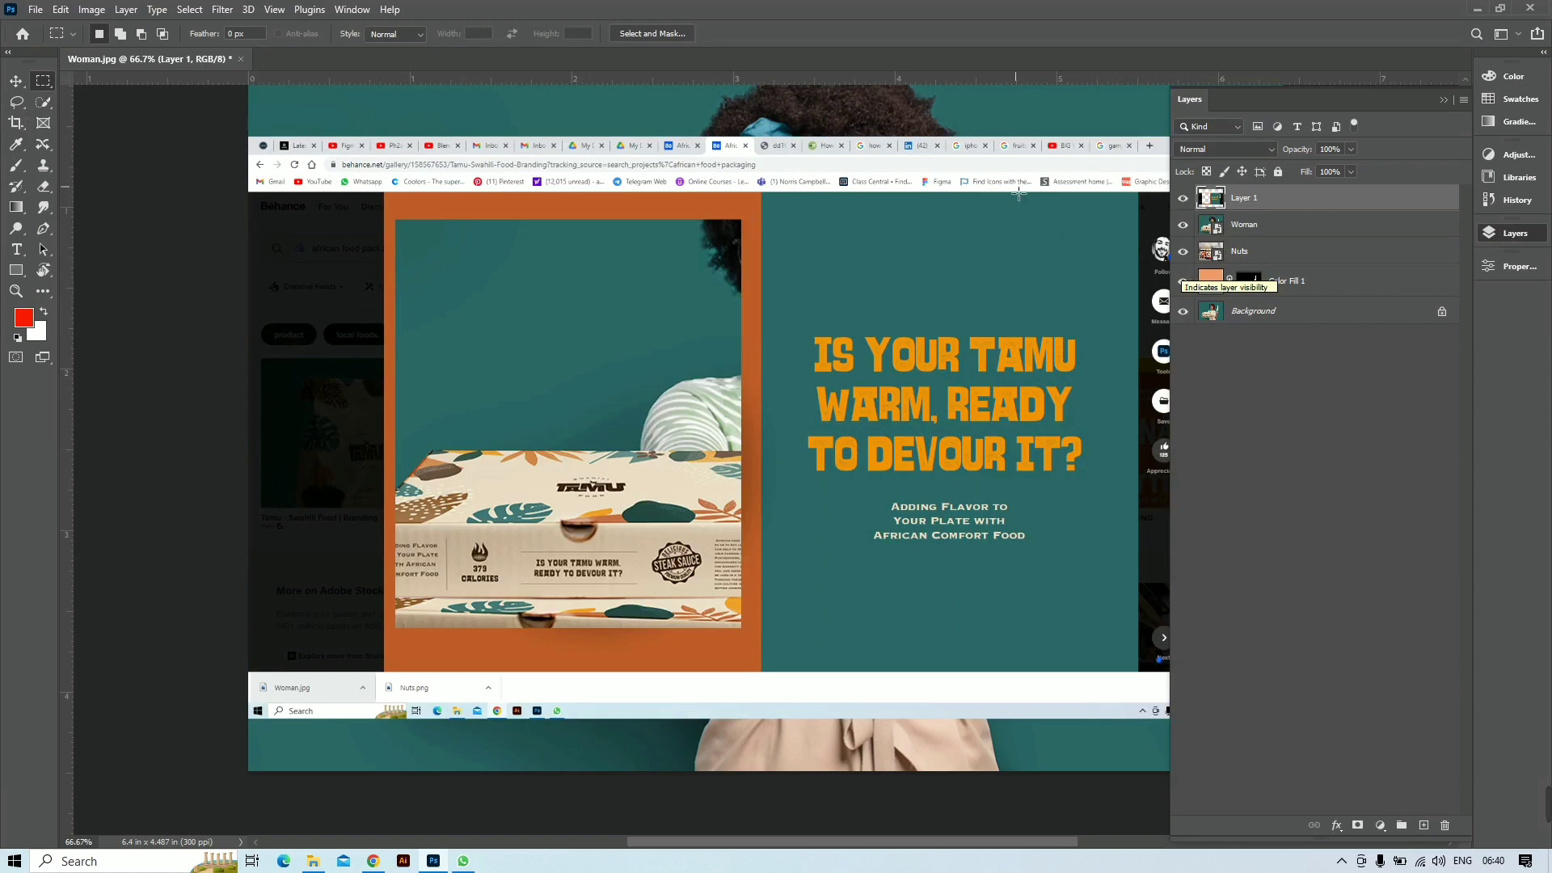
{"action": "key", "text": "v"}
{"action": "key", "text": "Delete"}
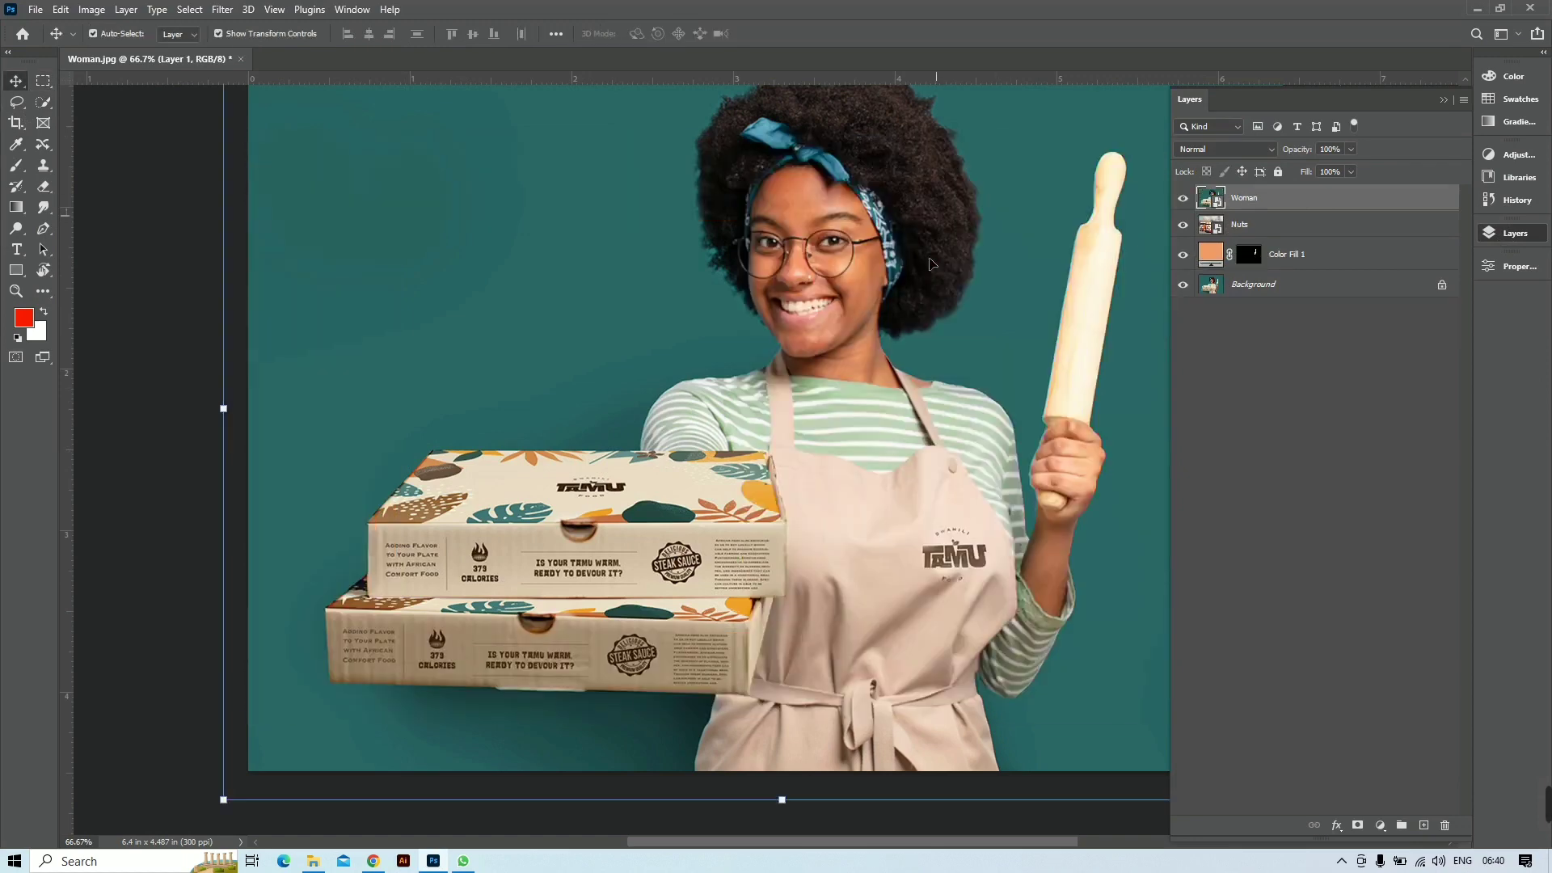
{"action": "key", "text": "ctrl+v"}
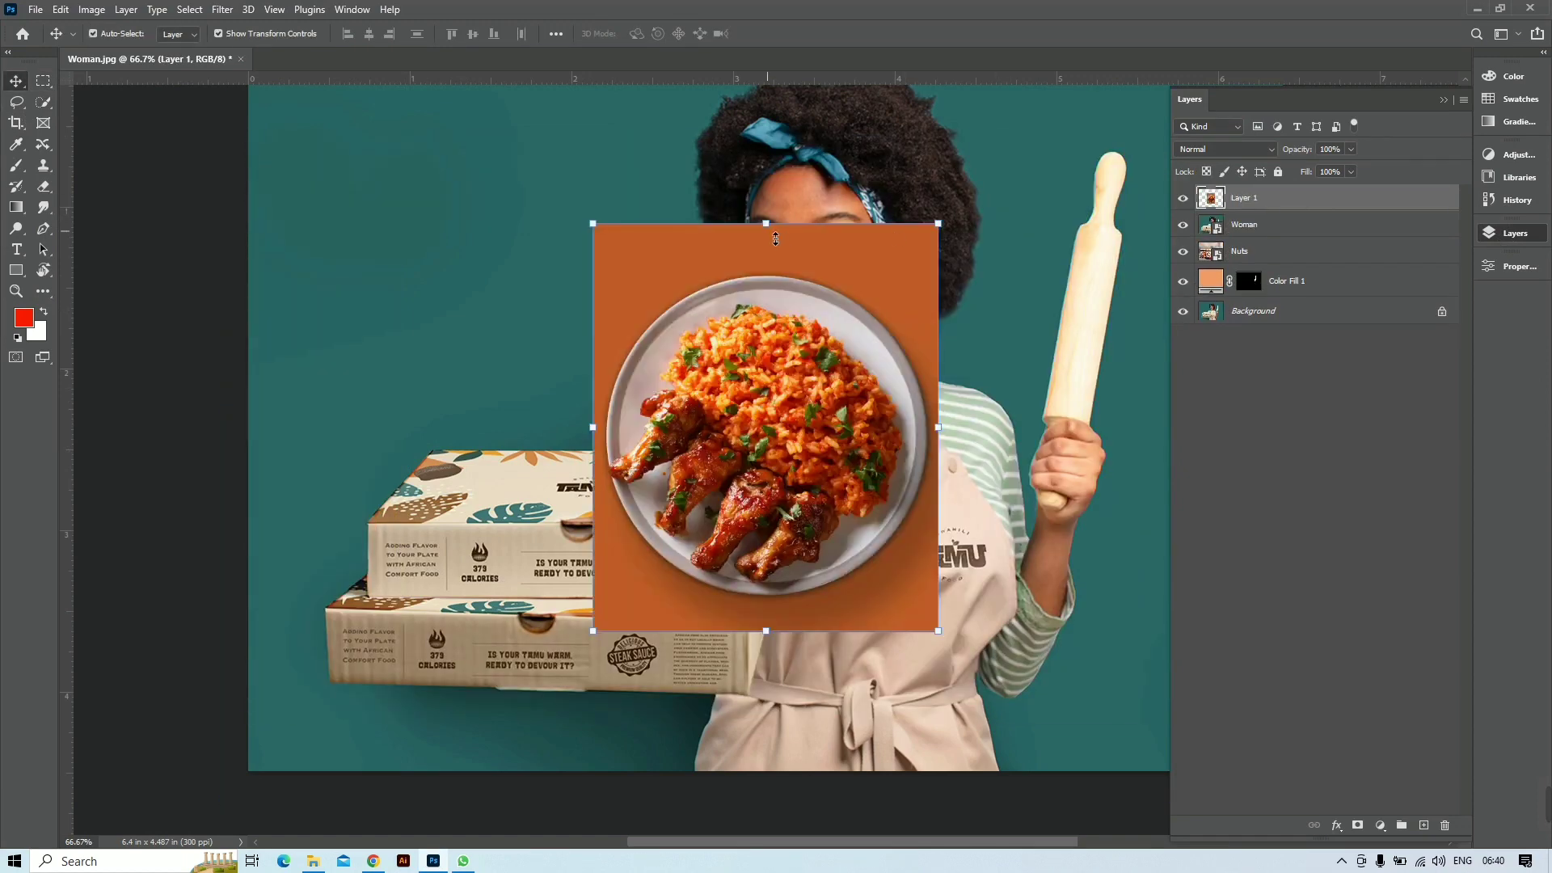
{"action": "left_click_drag", "start_coordinate": [776, 239], "coordinate": [776, 126]}
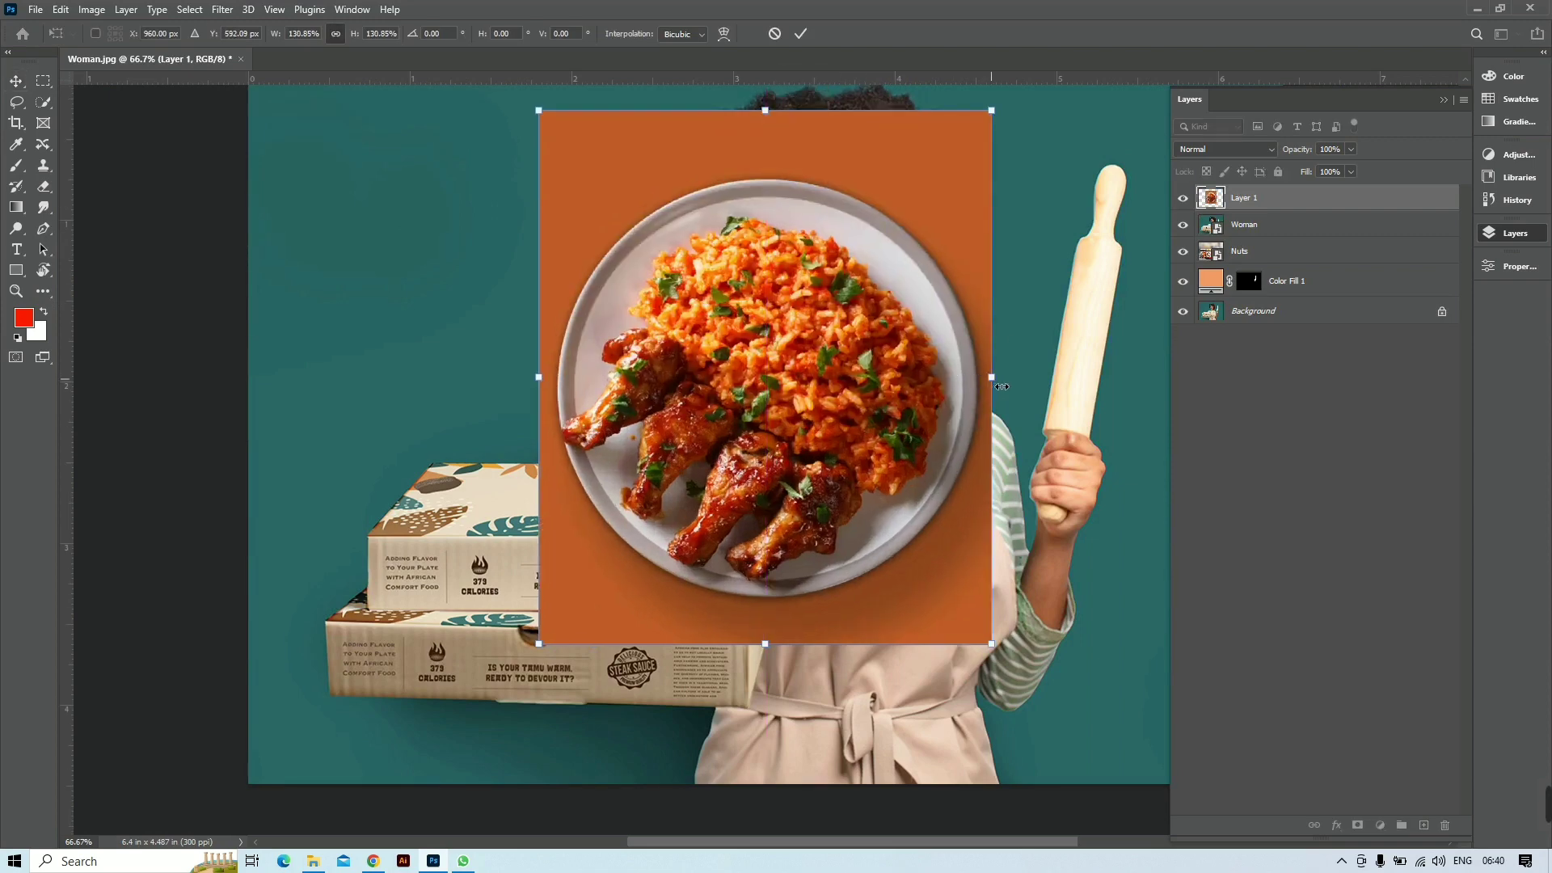
{"action": "left_click_drag", "start_coordinate": [1000, 386], "coordinate": [1422, 380]}
{"action": "left_click_drag", "start_coordinate": [695, 327], "coordinate": [504, 346]}
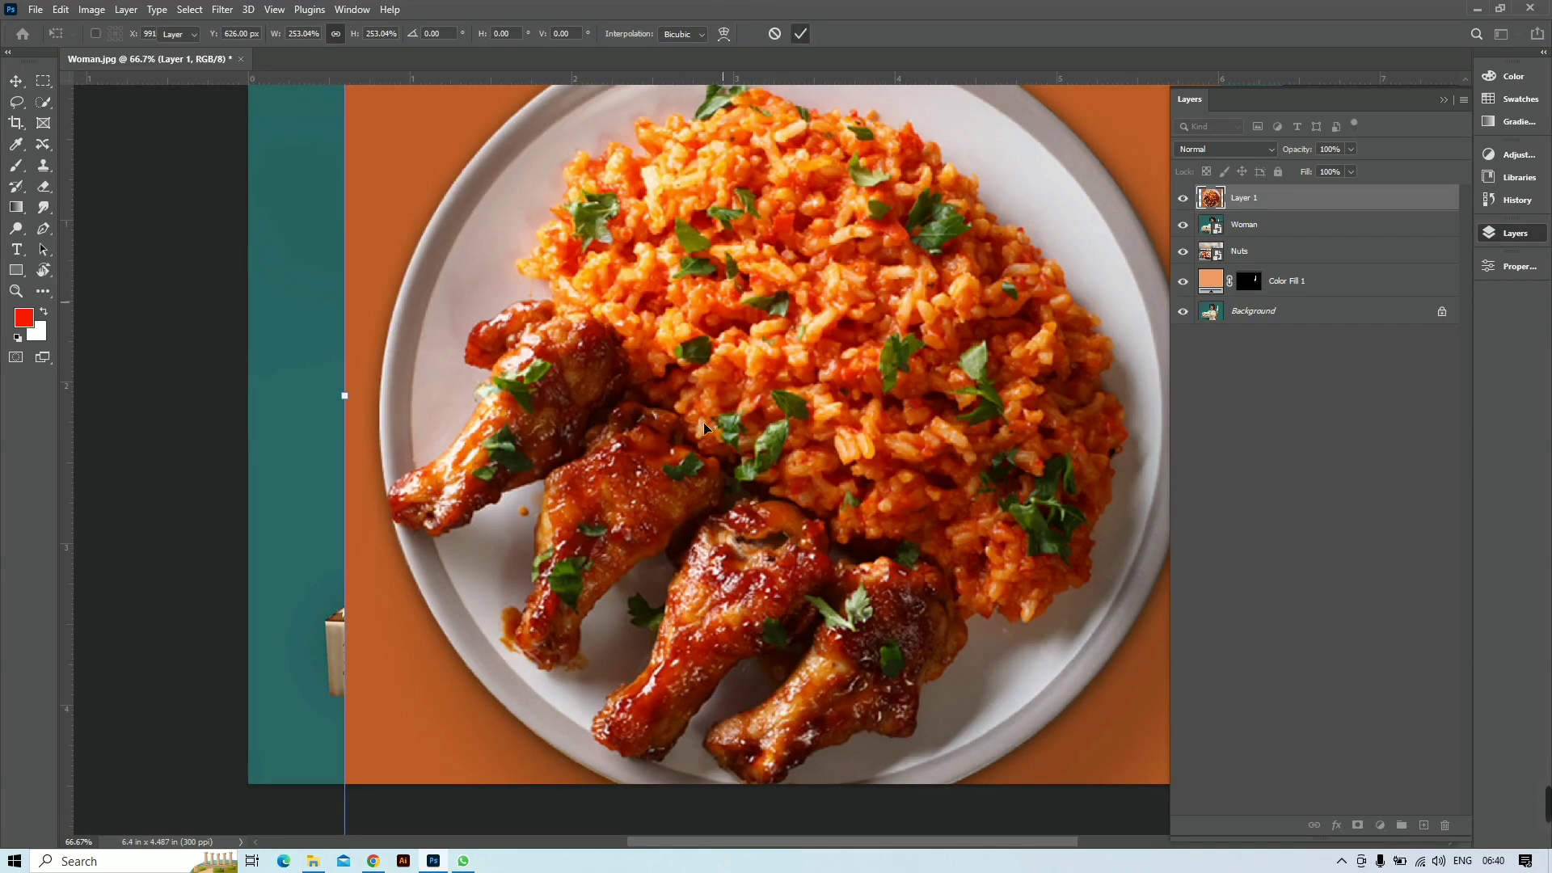
{"action": "left_click", "coordinate": [800, 33]}
{"action": "key", "text": "Delete"}
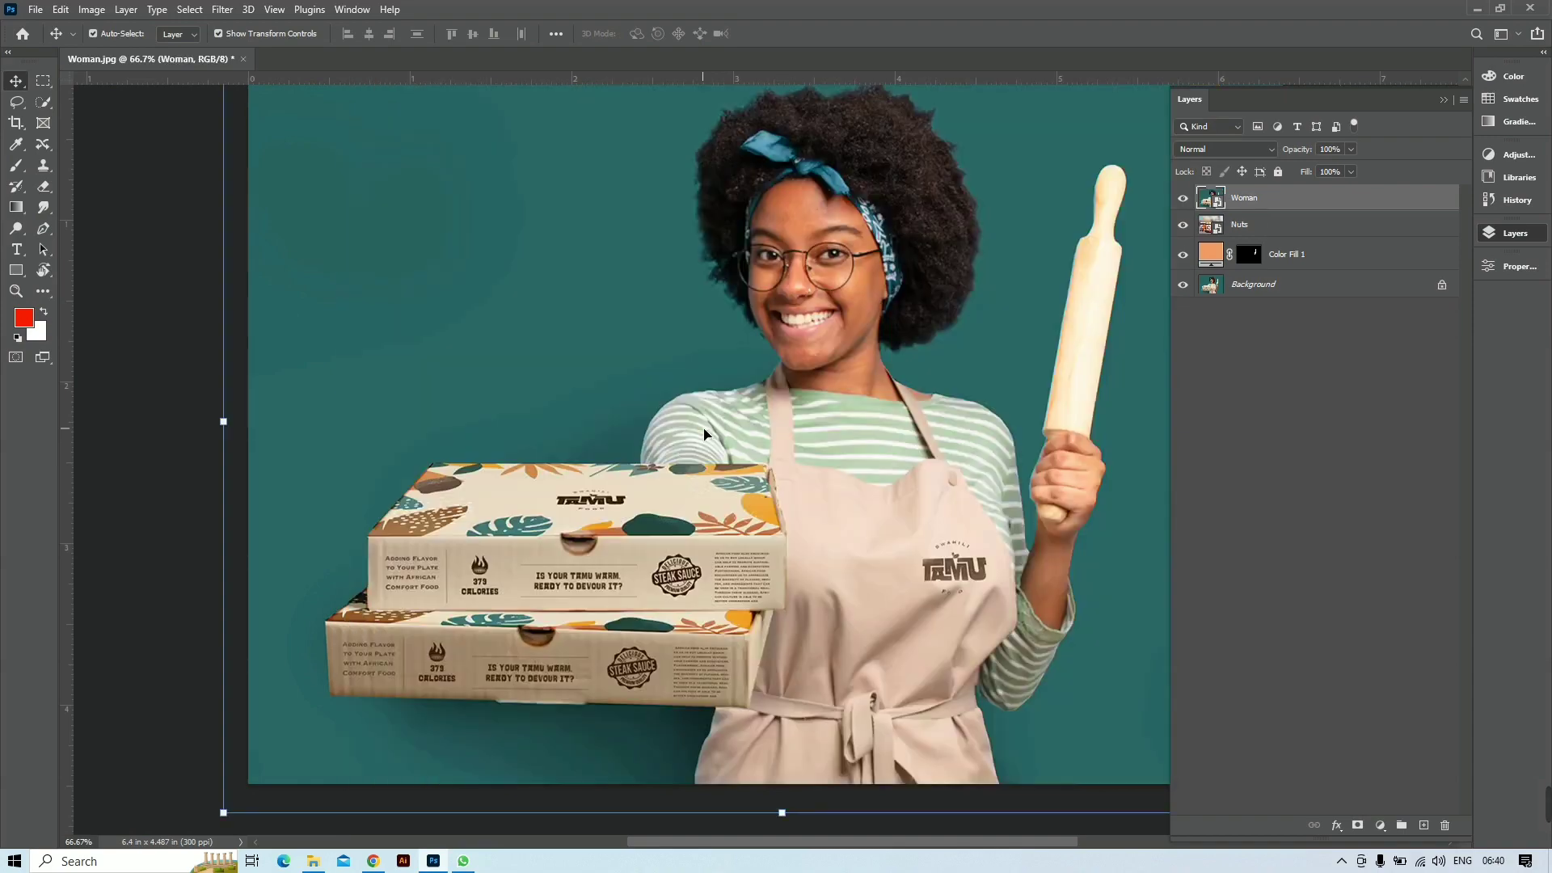
Step: Inspect the jollof-rice image and open its full-size 1400 × 1080 source in a new tab
{"action": "key", "text": "alt+Tab"}
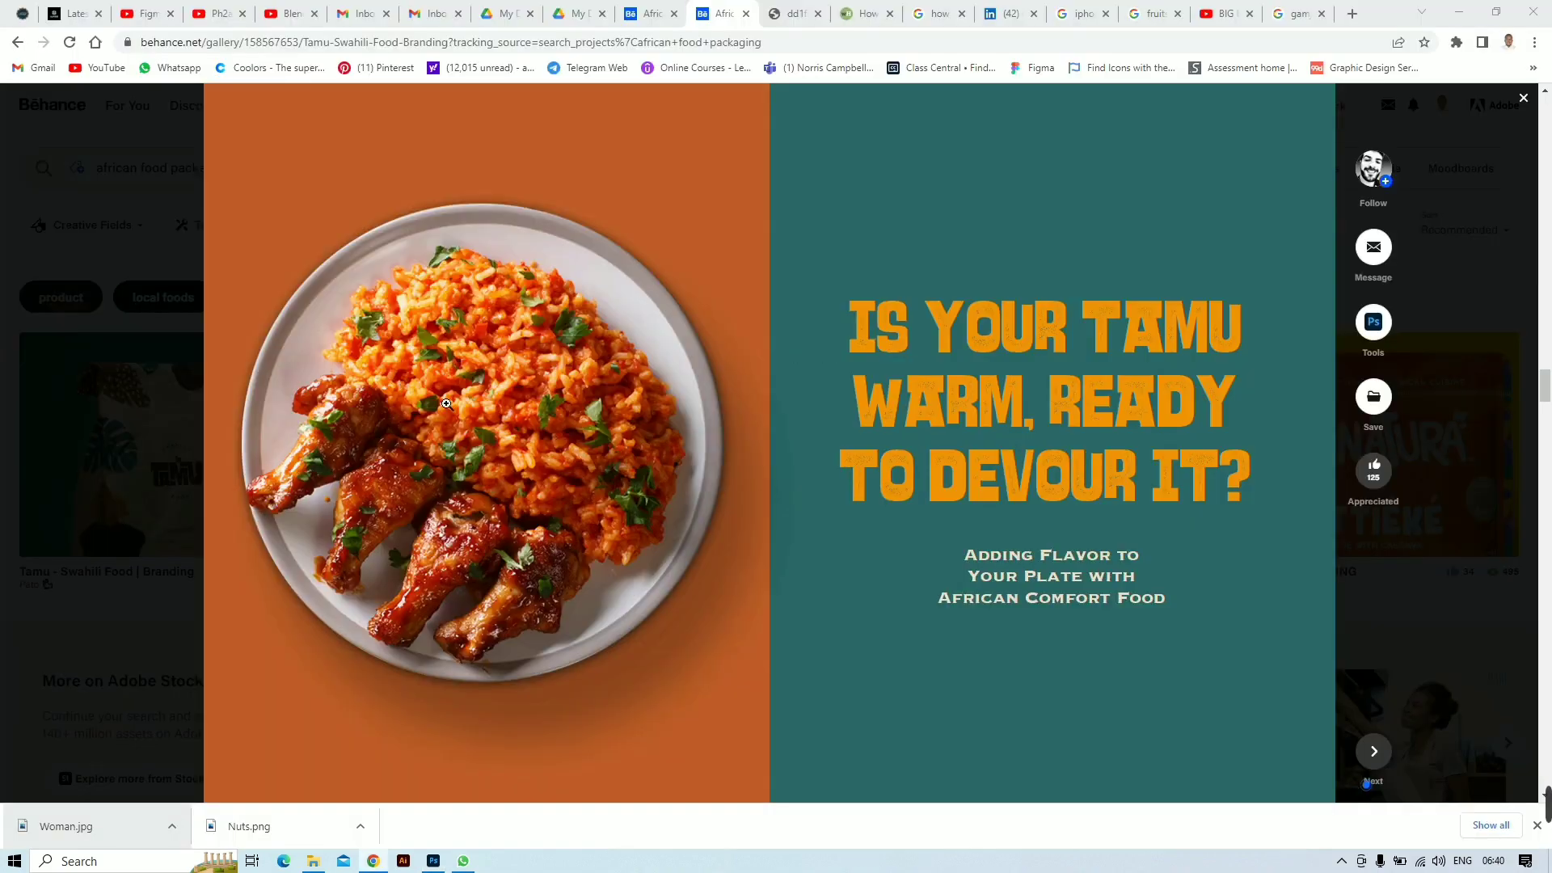
{"action": "right_click", "coordinate": [680, 302]}
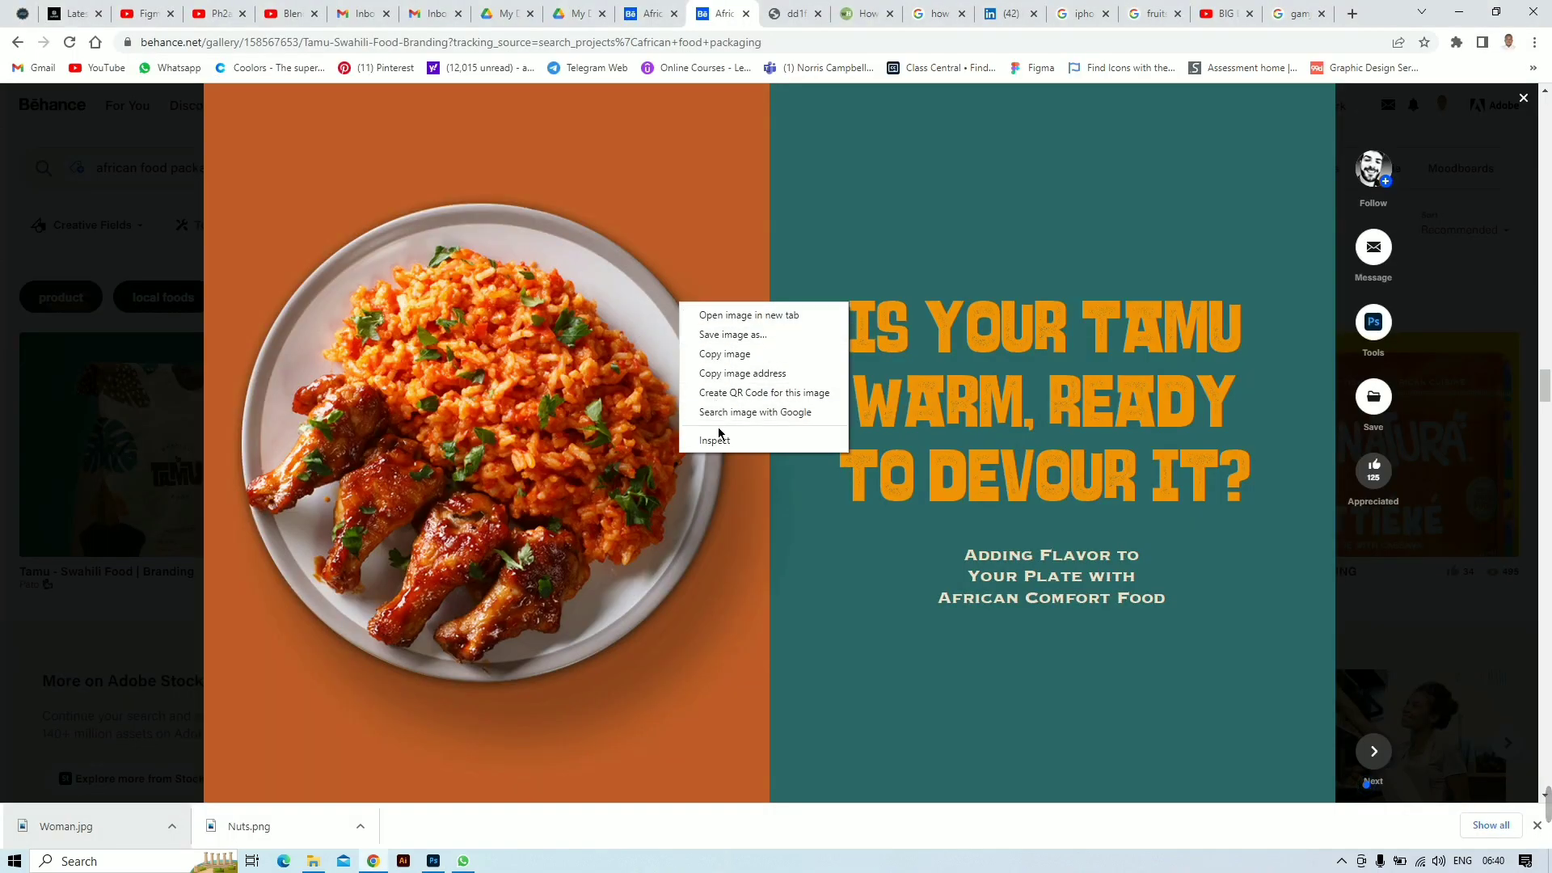
{"action": "left_click", "coordinate": [722, 445]}
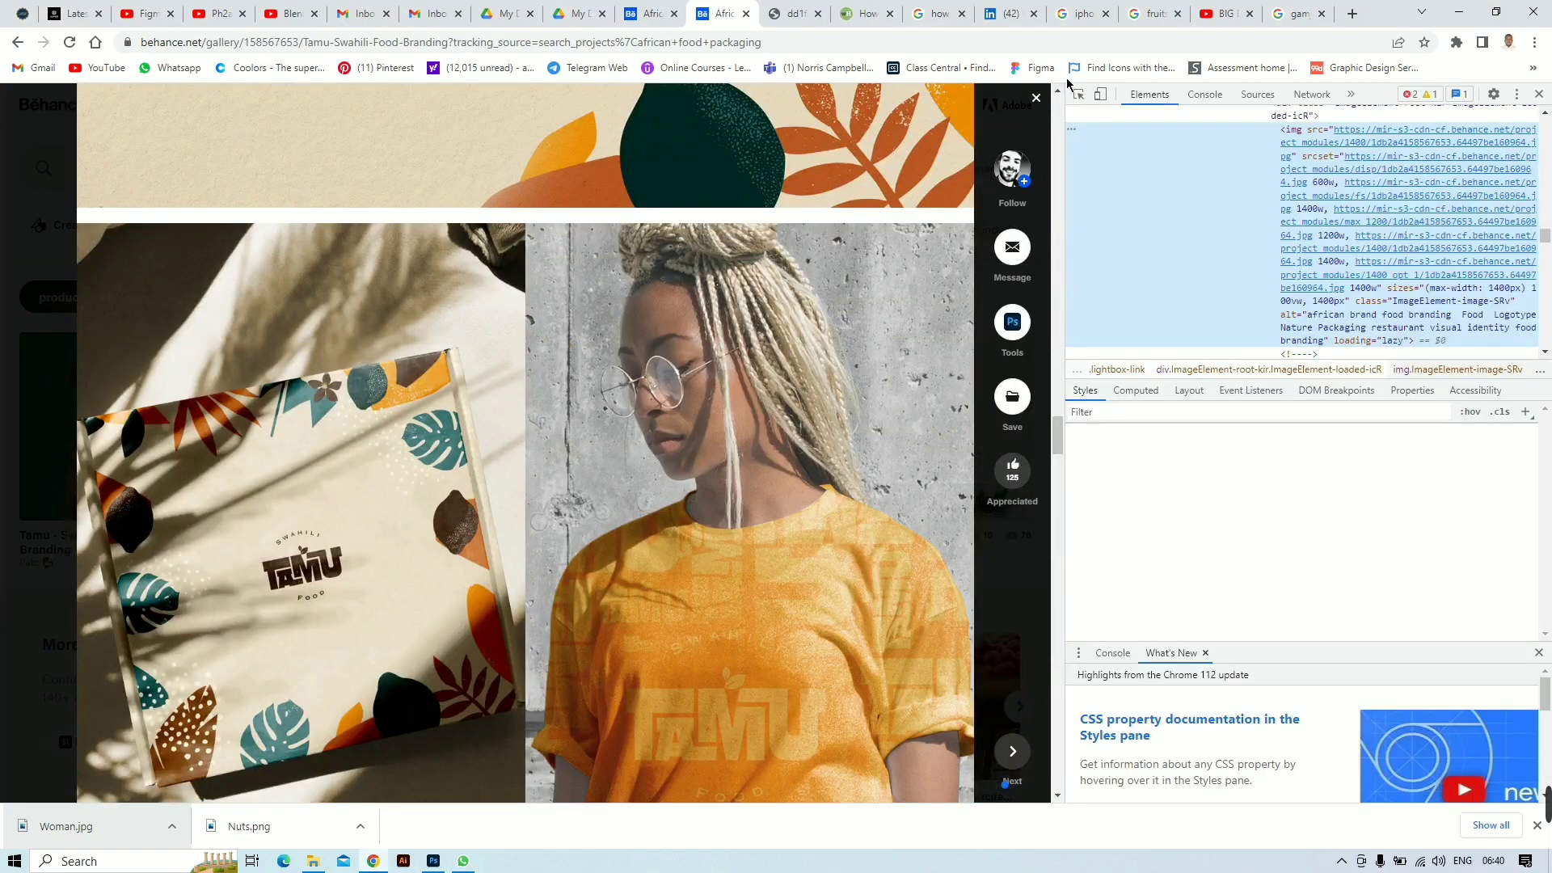
{"action": "scroll", "coordinate": [641, 436], "scroll_direction": "up", "scroll_amount": 15}
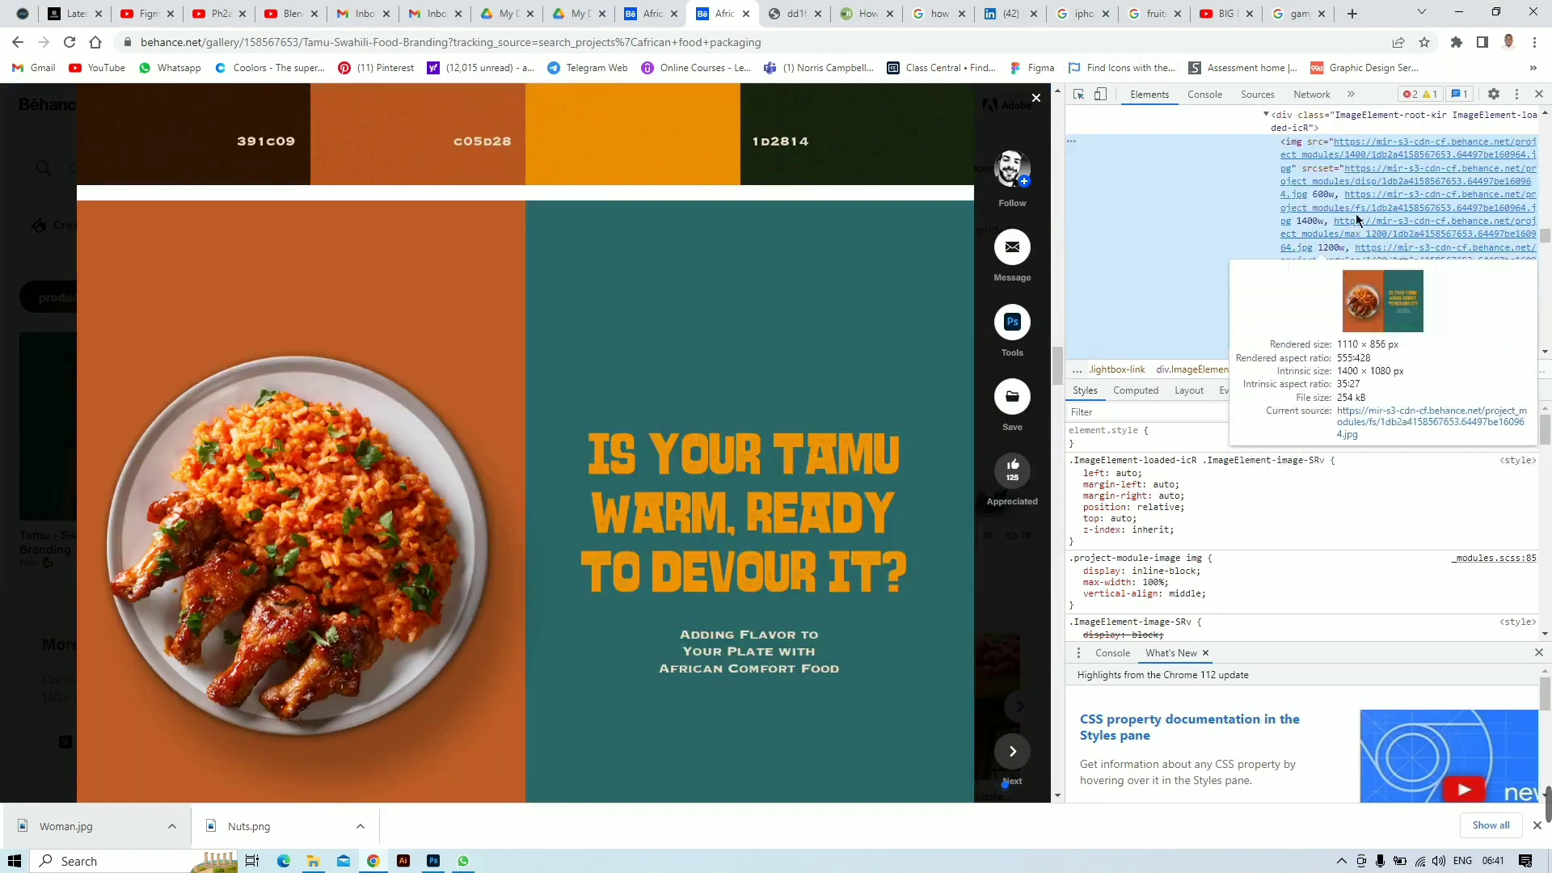
{"action": "scroll", "coordinate": [1378, 170], "scroll_direction": "down", "scroll_amount": 2}
{"action": "mouse_move", "coordinate": [1382, 160]}
{"action": "left_click", "coordinate": [1406, 330]}
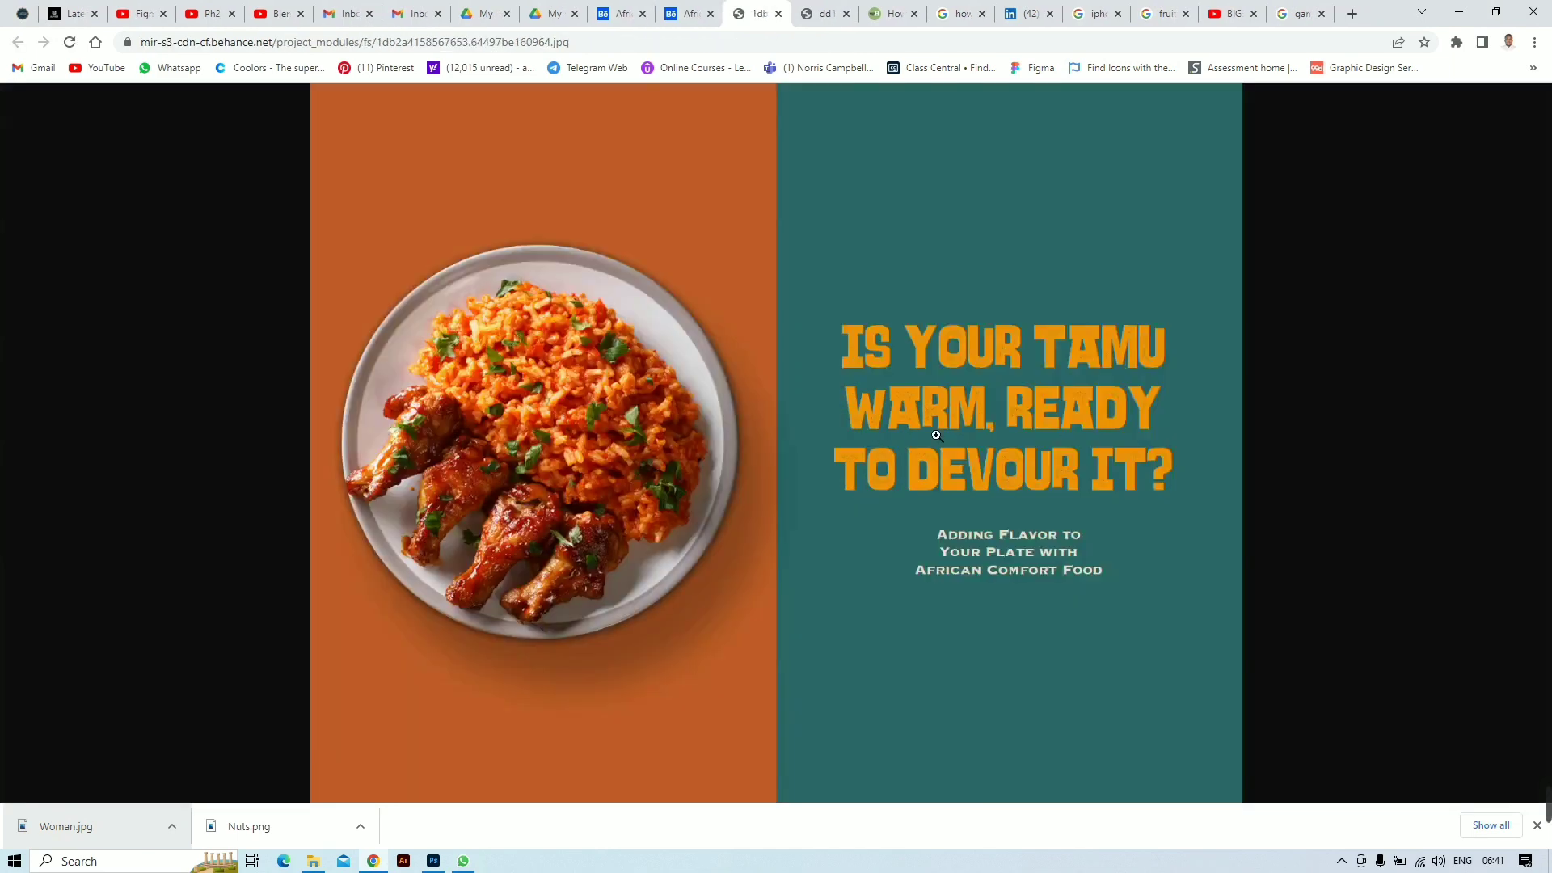
Step: Copy the full-size jollof-rice image and paste it into the Woman document as a new layer
{"action": "right_click", "coordinate": [678, 424]}
{"action": "left_click", "coordinate": [730, 470]}
{"action": "key", "text": "alt+Tab"}
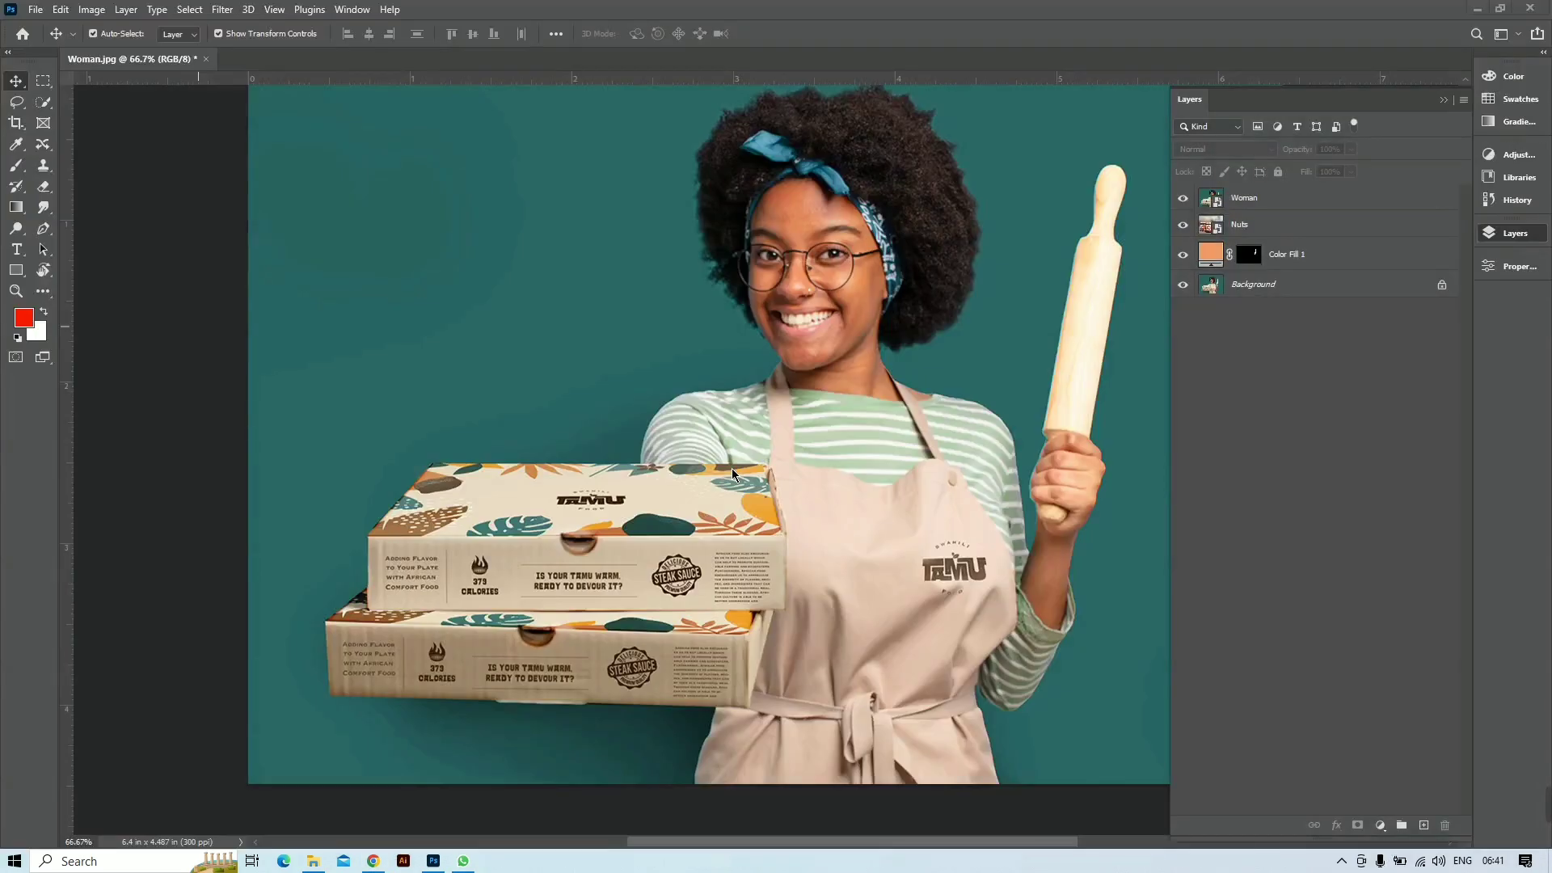
{"action": "key", "text": "ctrl+v"}
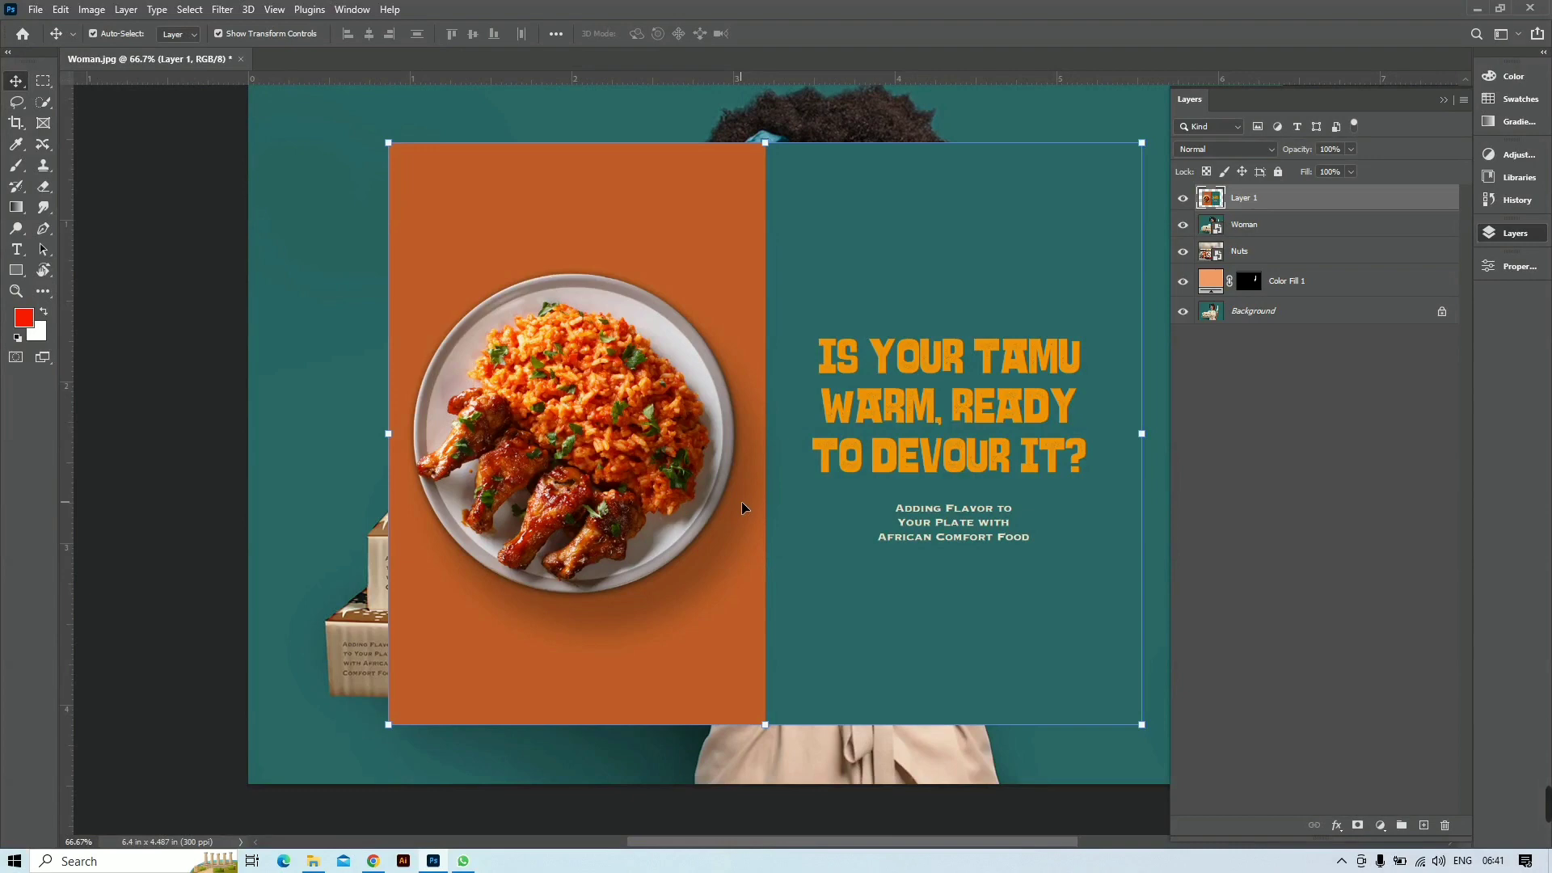
{"action": "key", "text": "alt+Tab"}
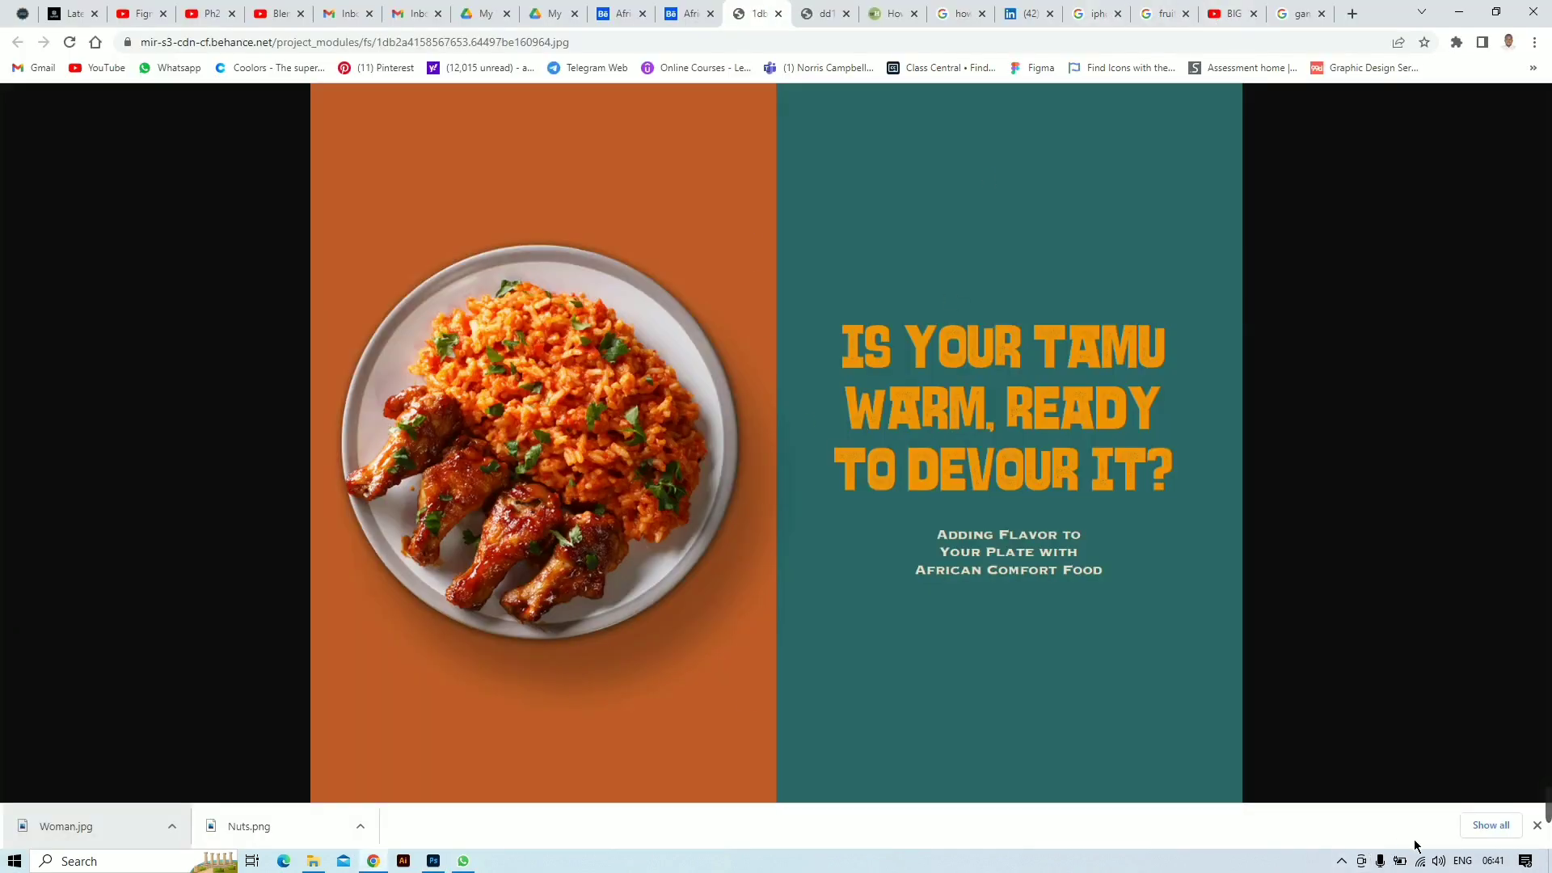
{"action": "left_click", "coordinate": [1341, 862]}
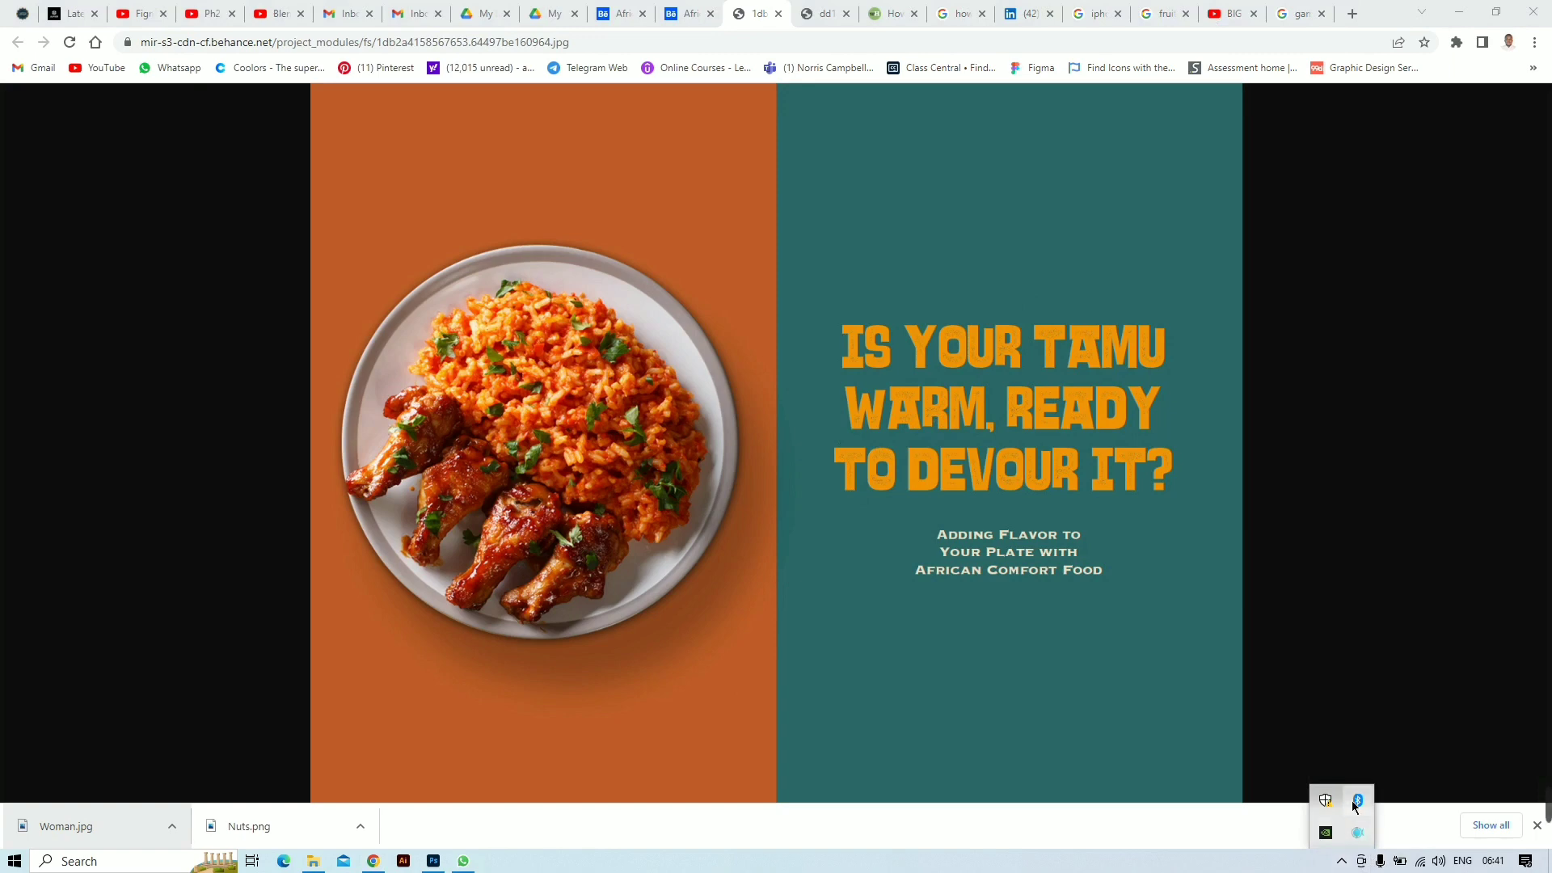
{"action": "left_click", "coordinate": [1360, 832]}
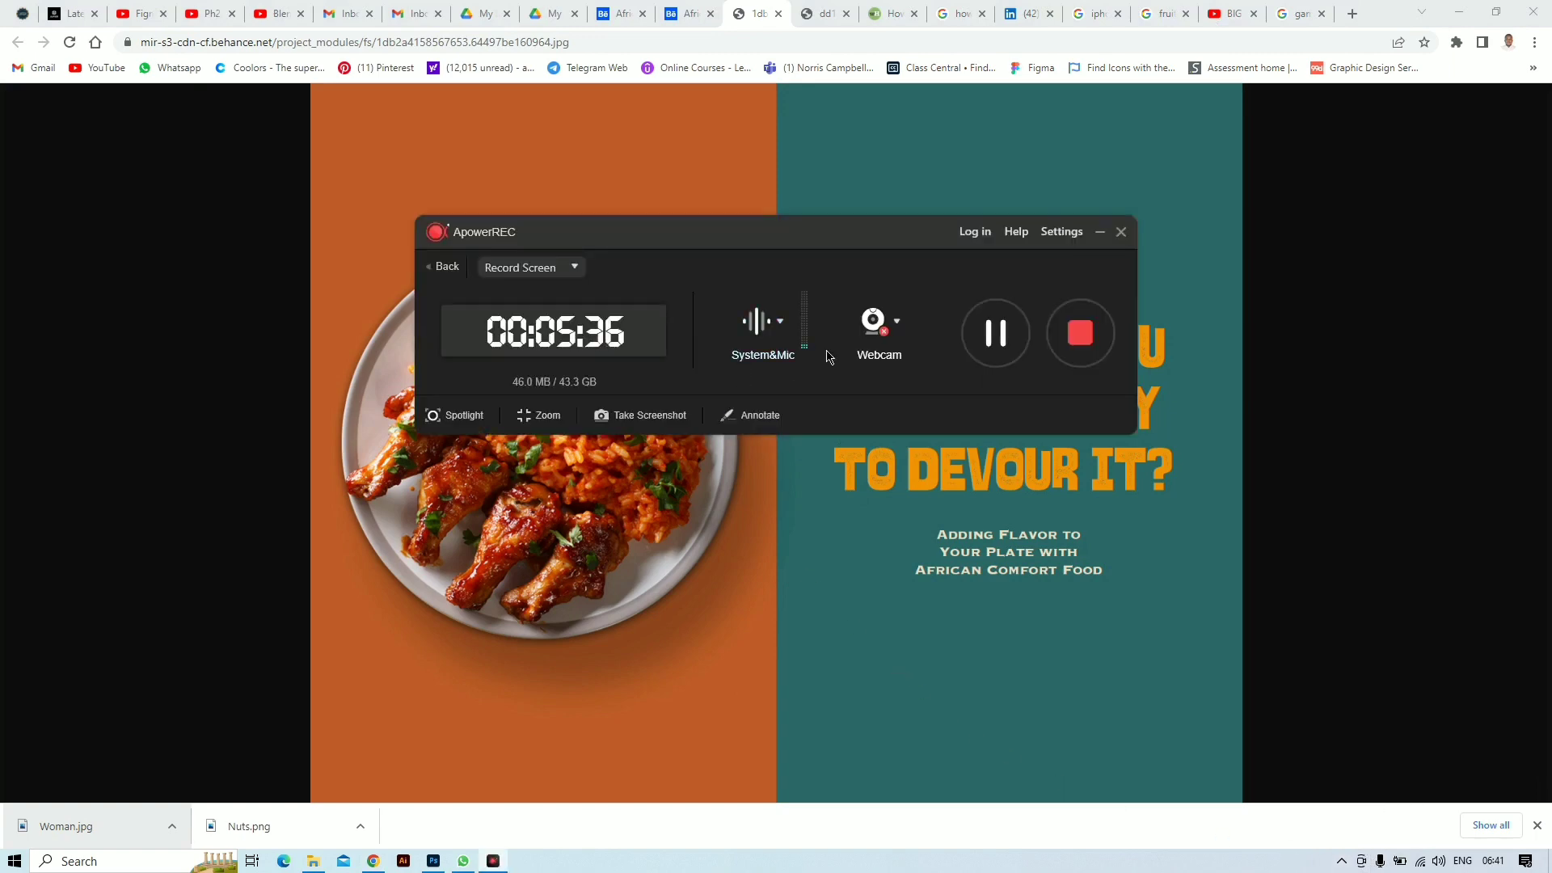